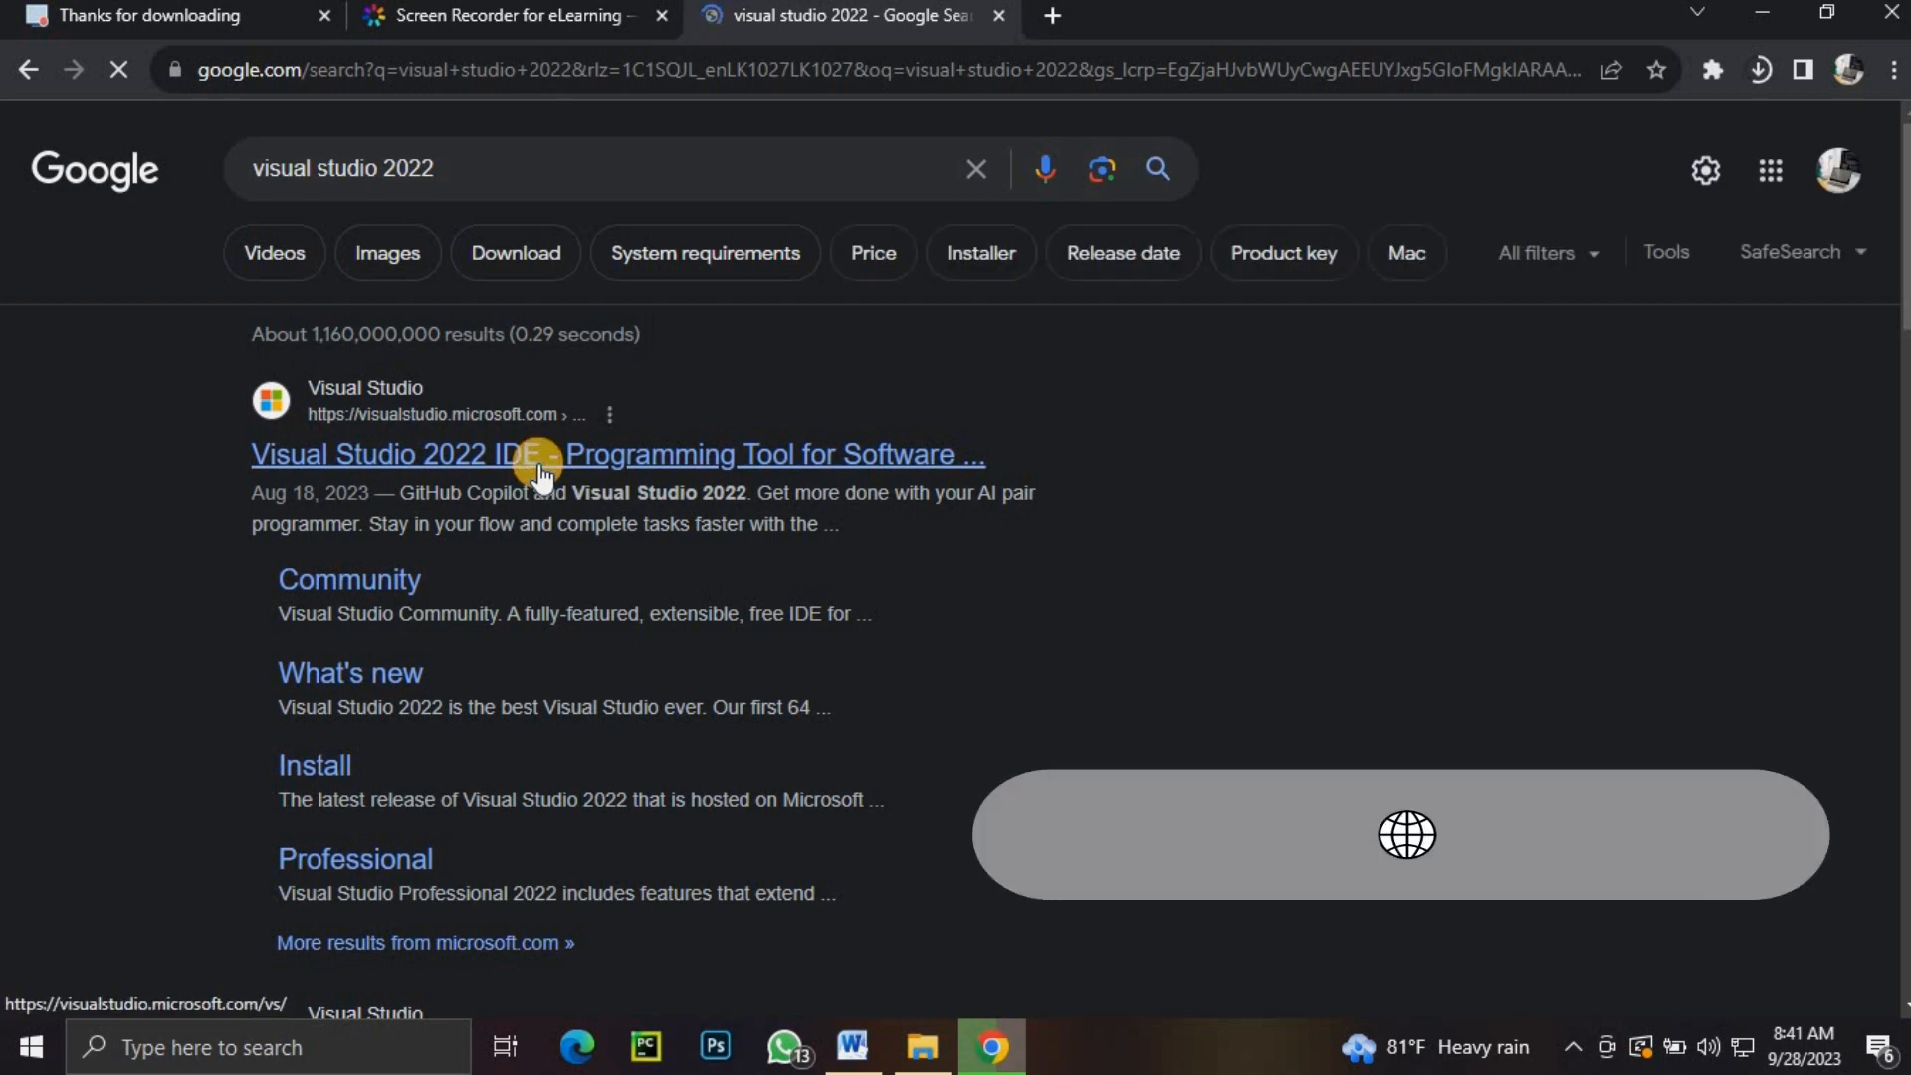
Open the official Visual Studio 2022 page from the search results and download the Community 2022 installer.
left_click(540, 465)
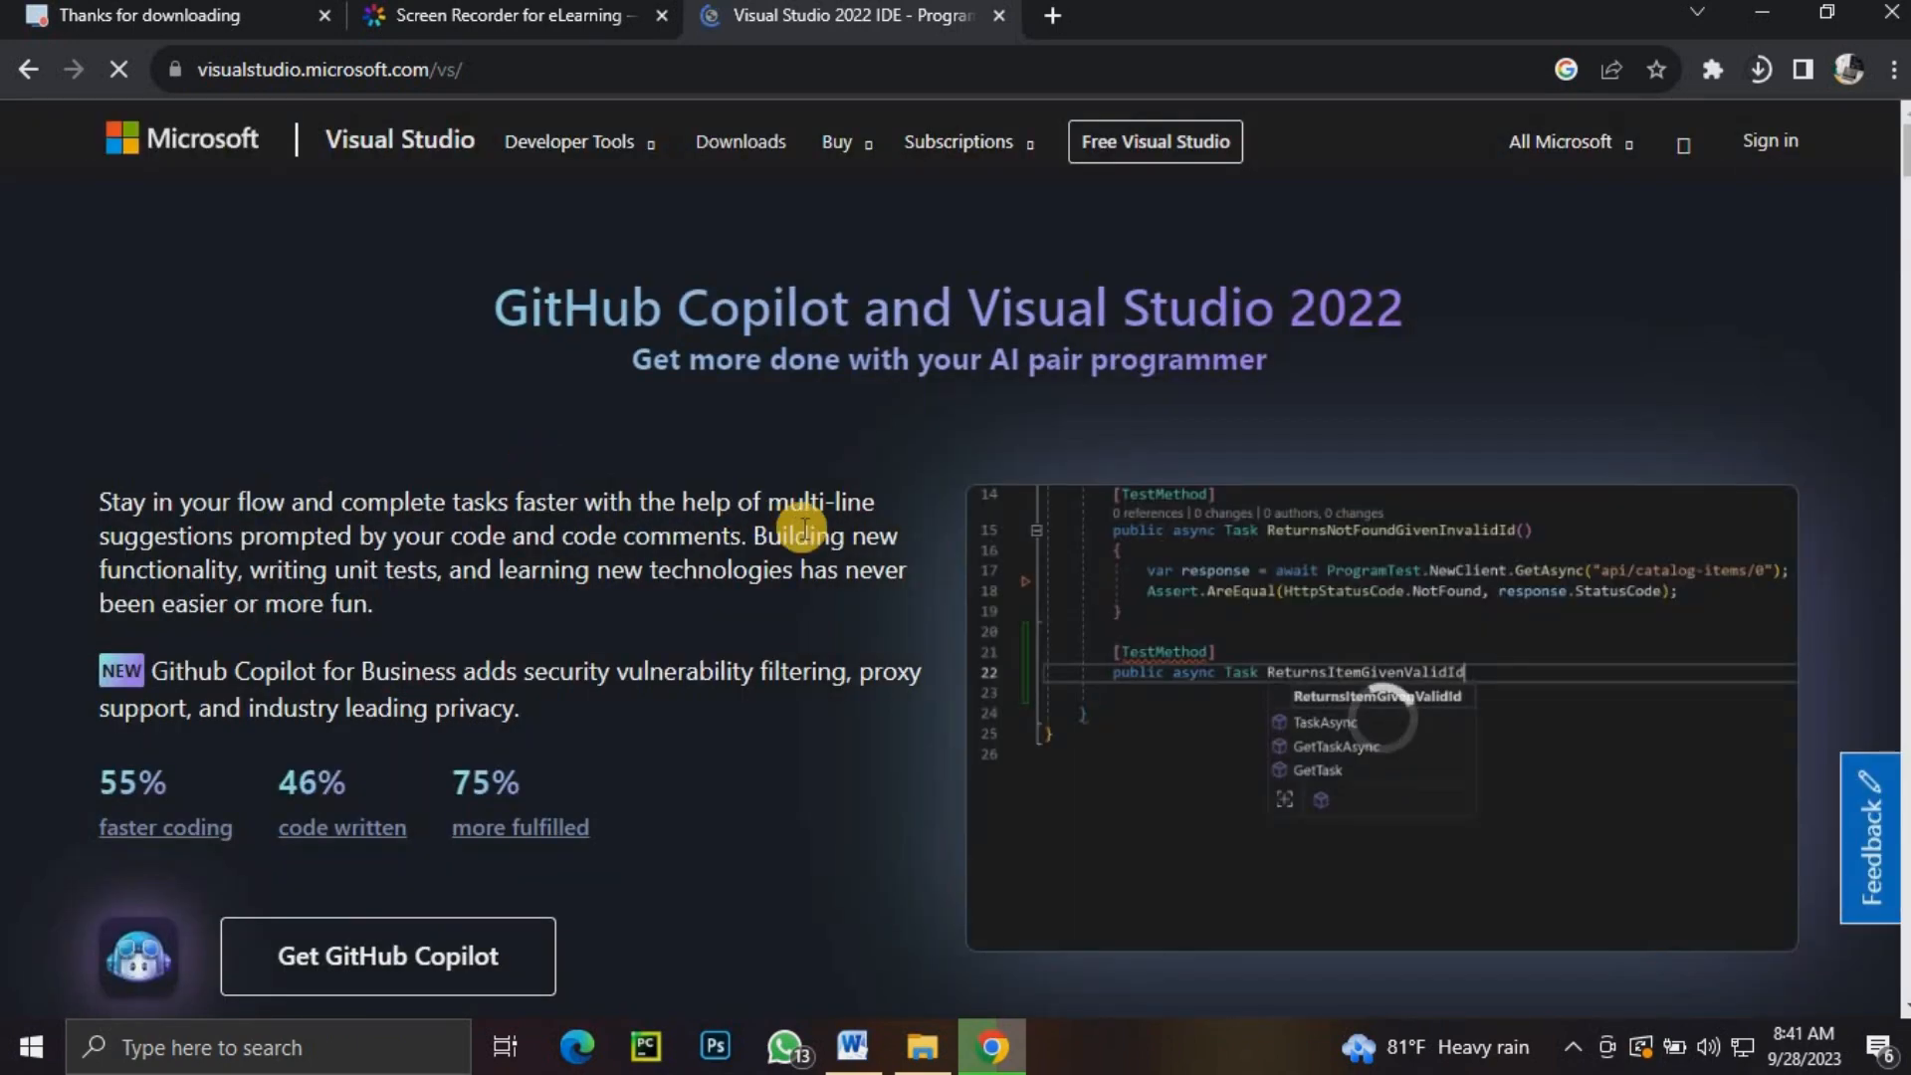
scroll(803, 530, "down", 4)
scroll(753, 545, "down", 7)
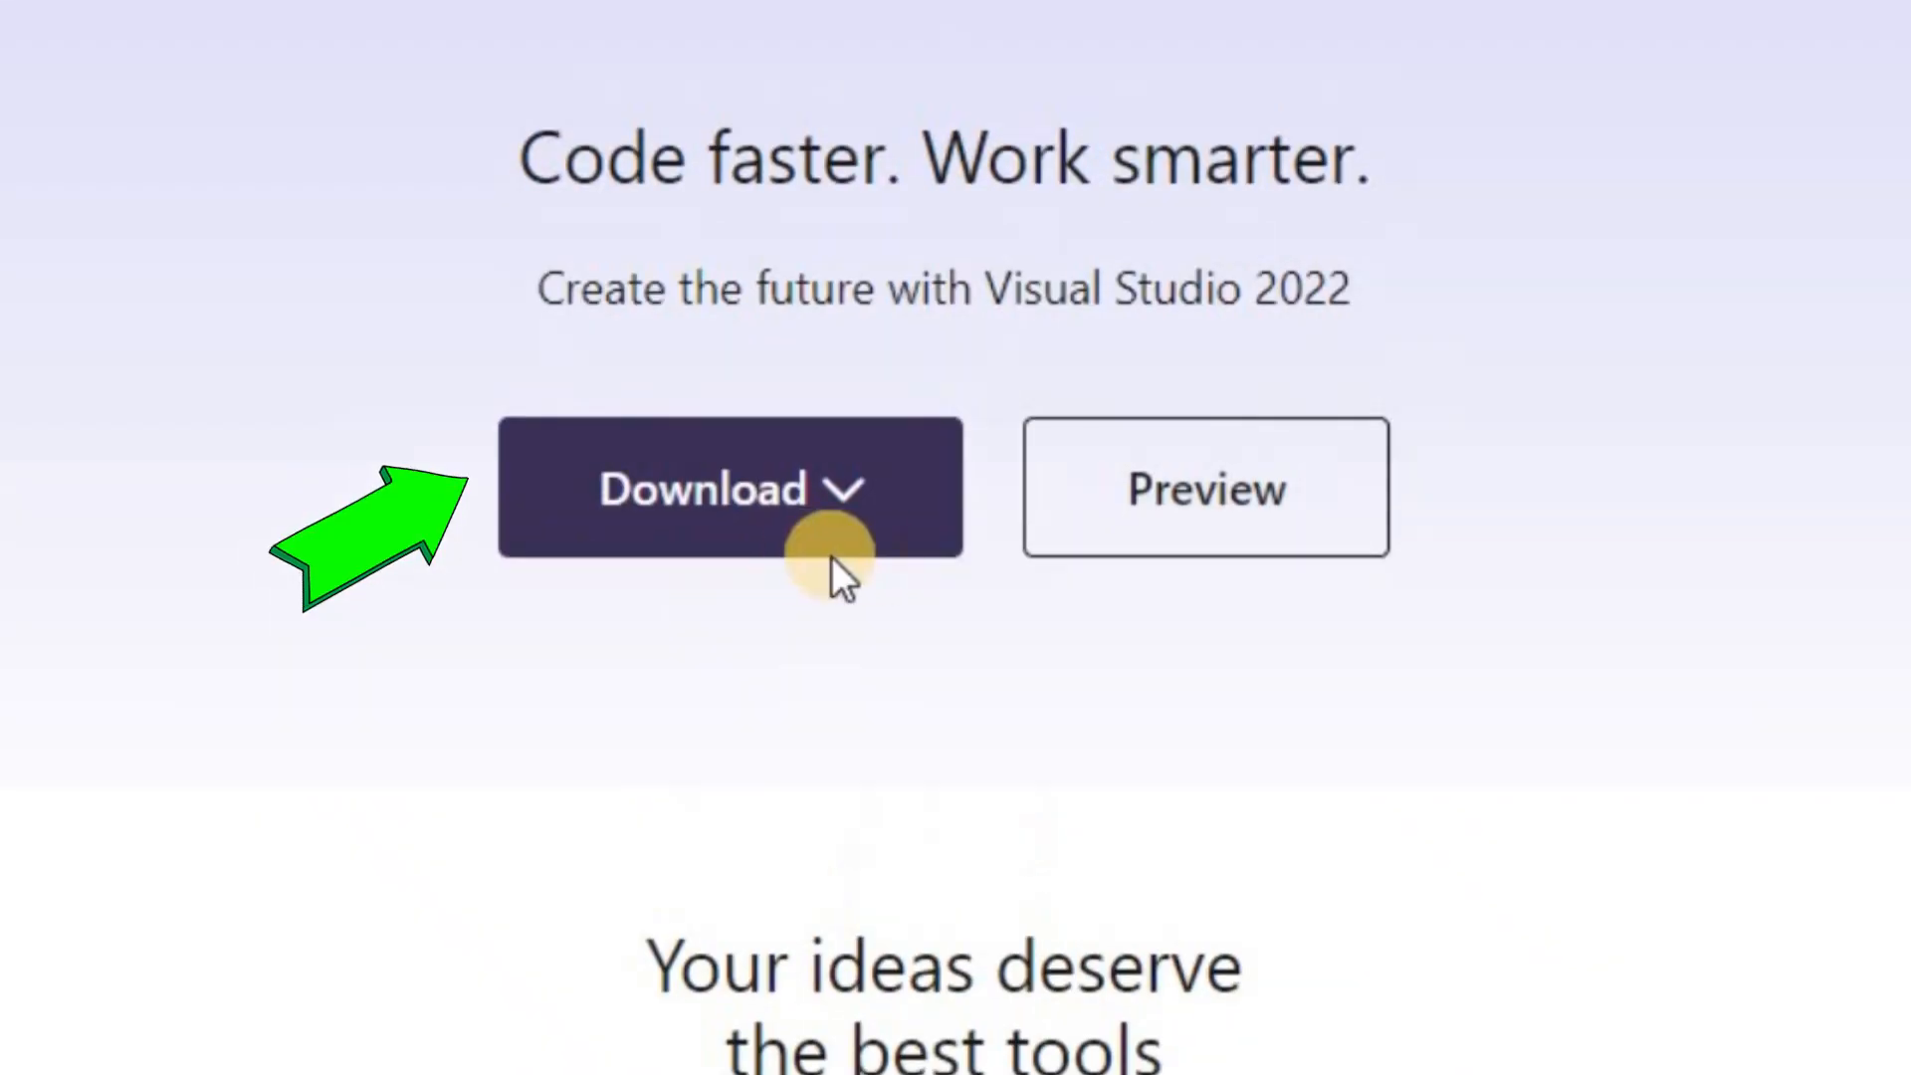
left_click(889, 378)
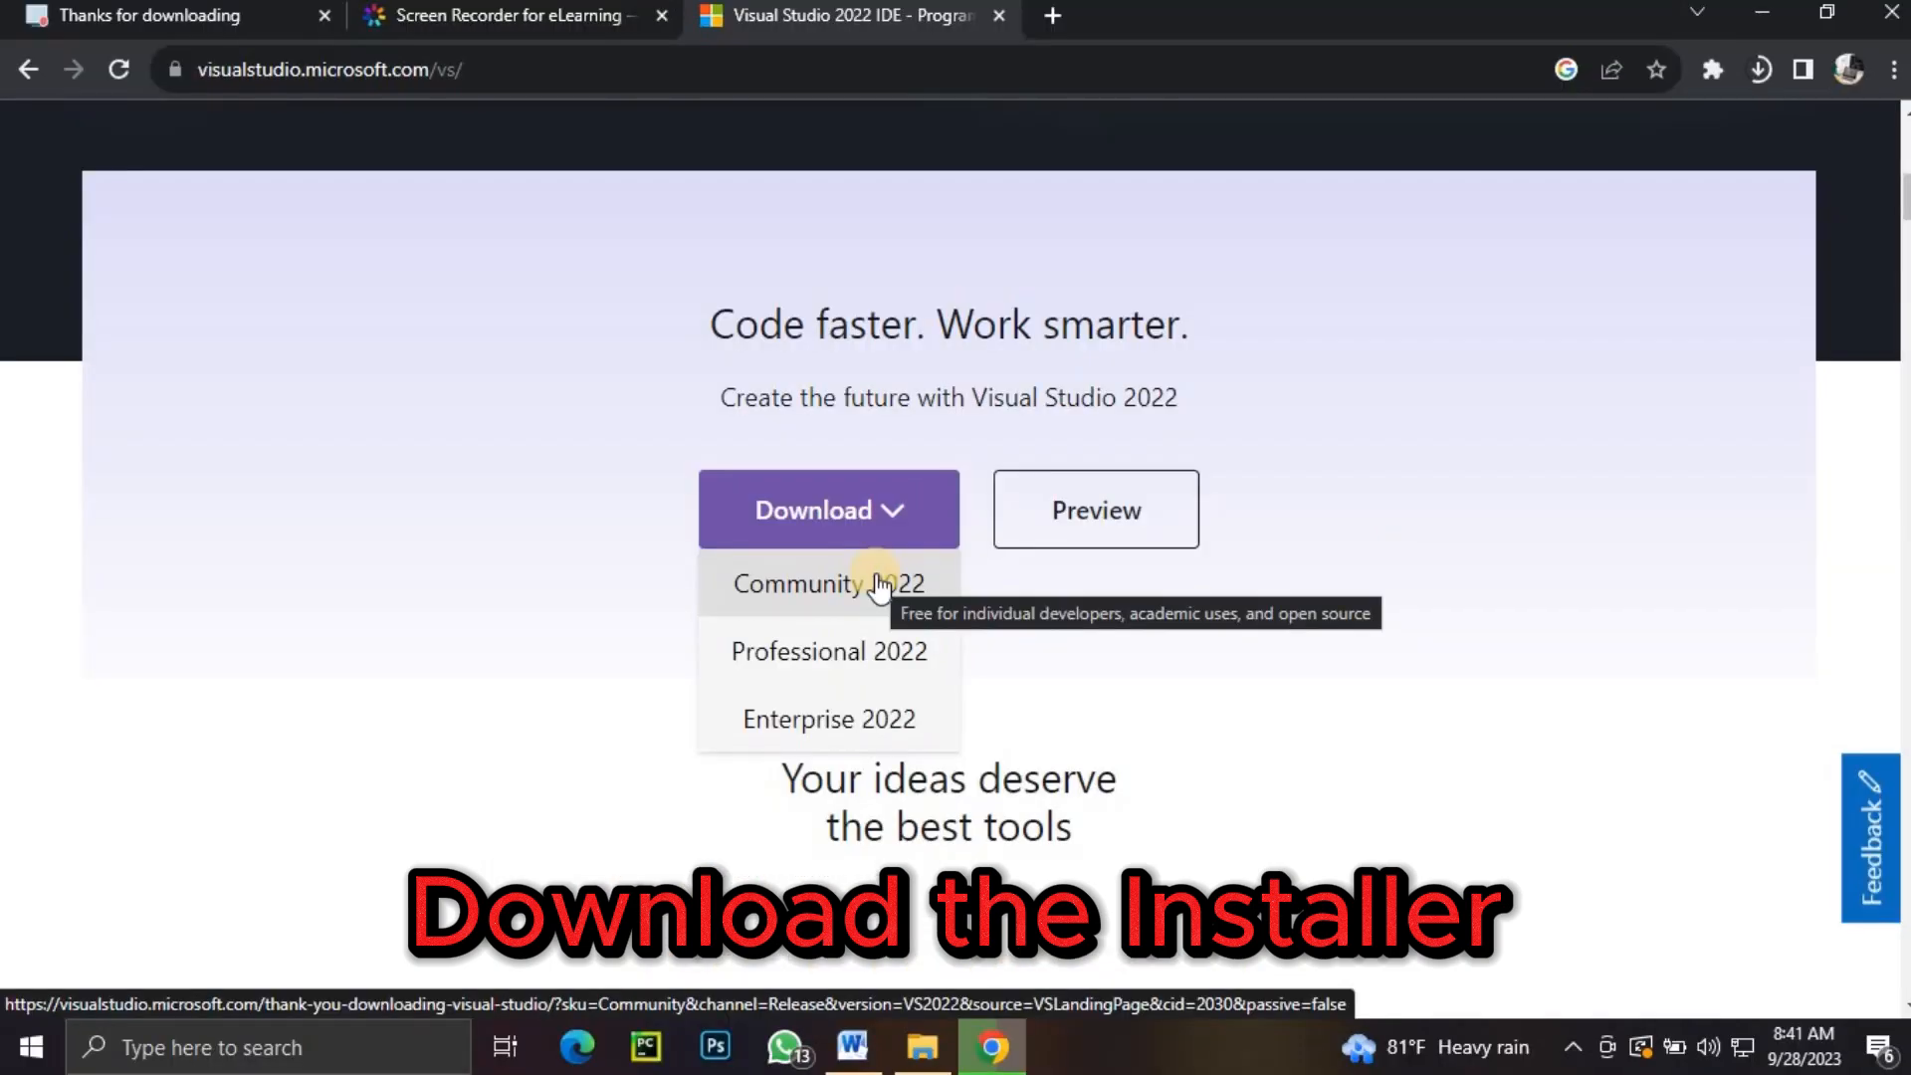
left_click(879, 587)
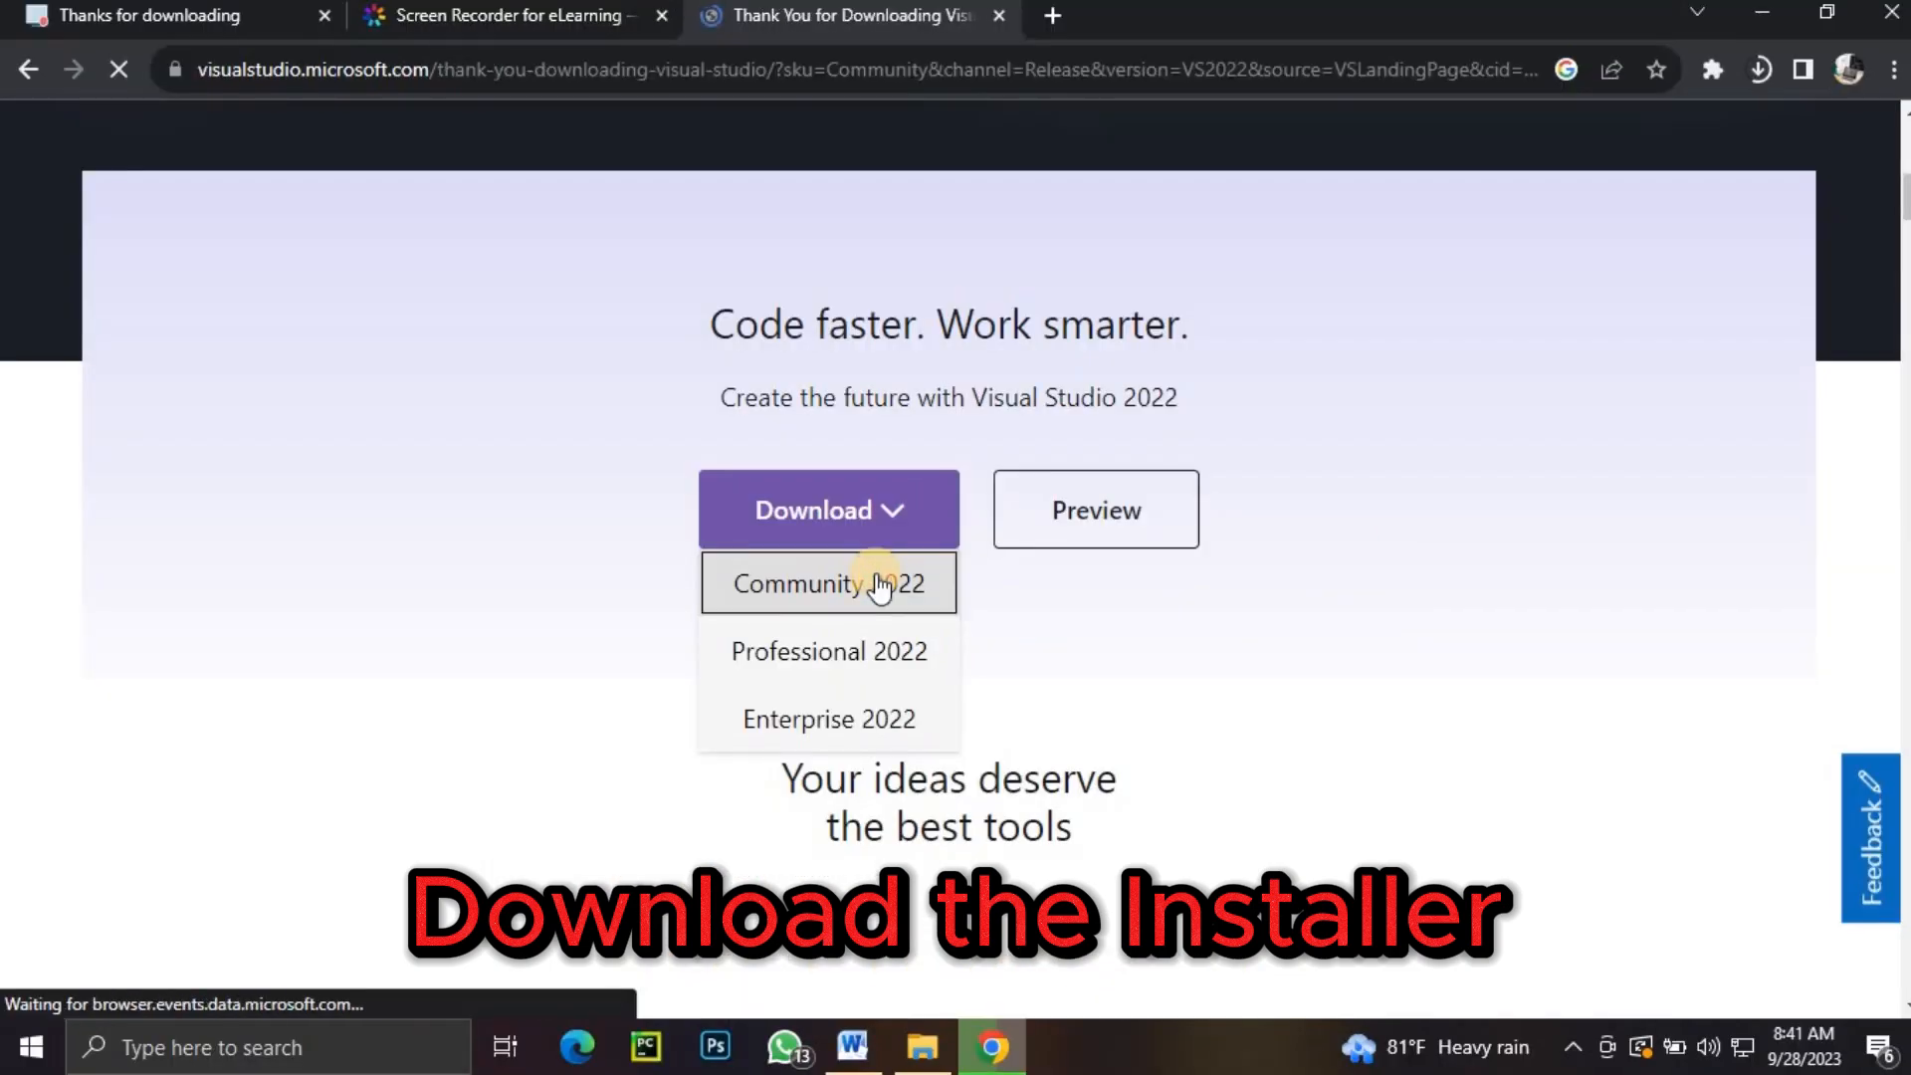
scroll(549, 496, "down", 3)
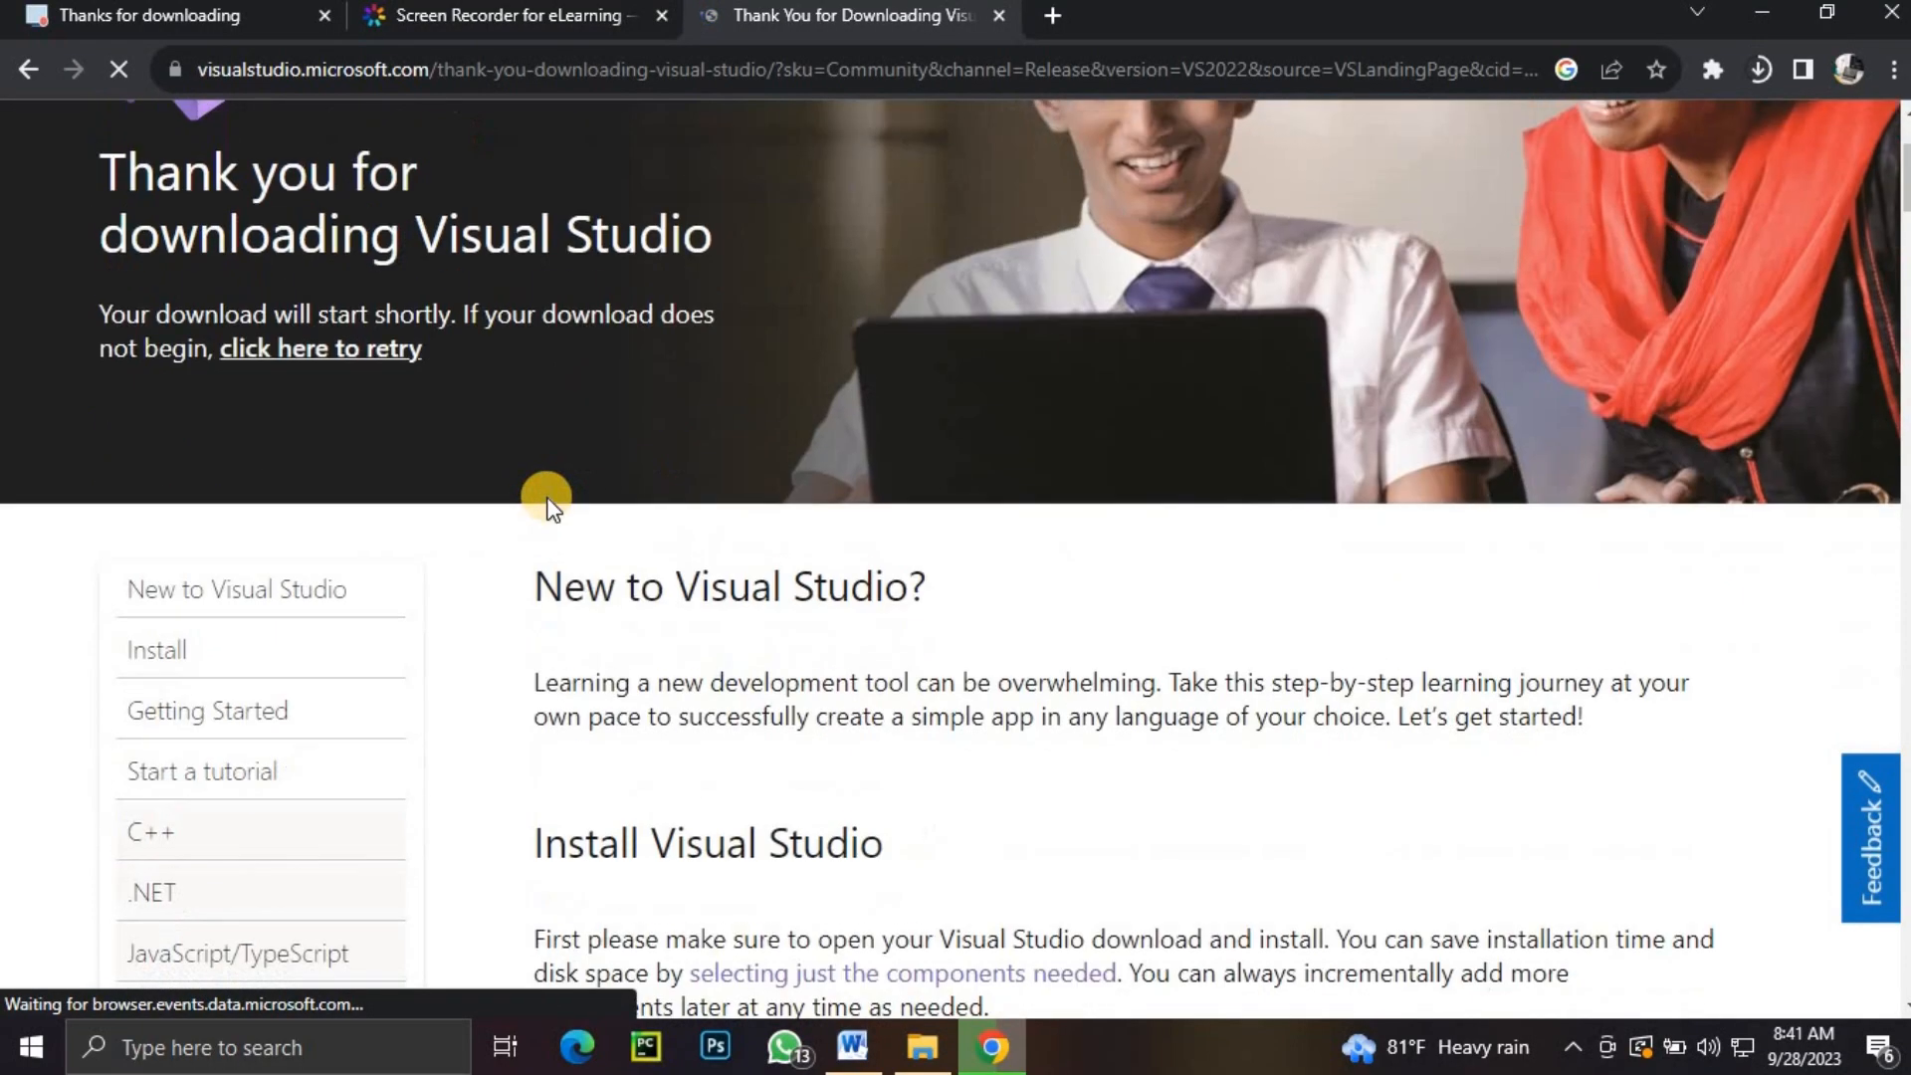
scroll(545, 497, "down", 9)
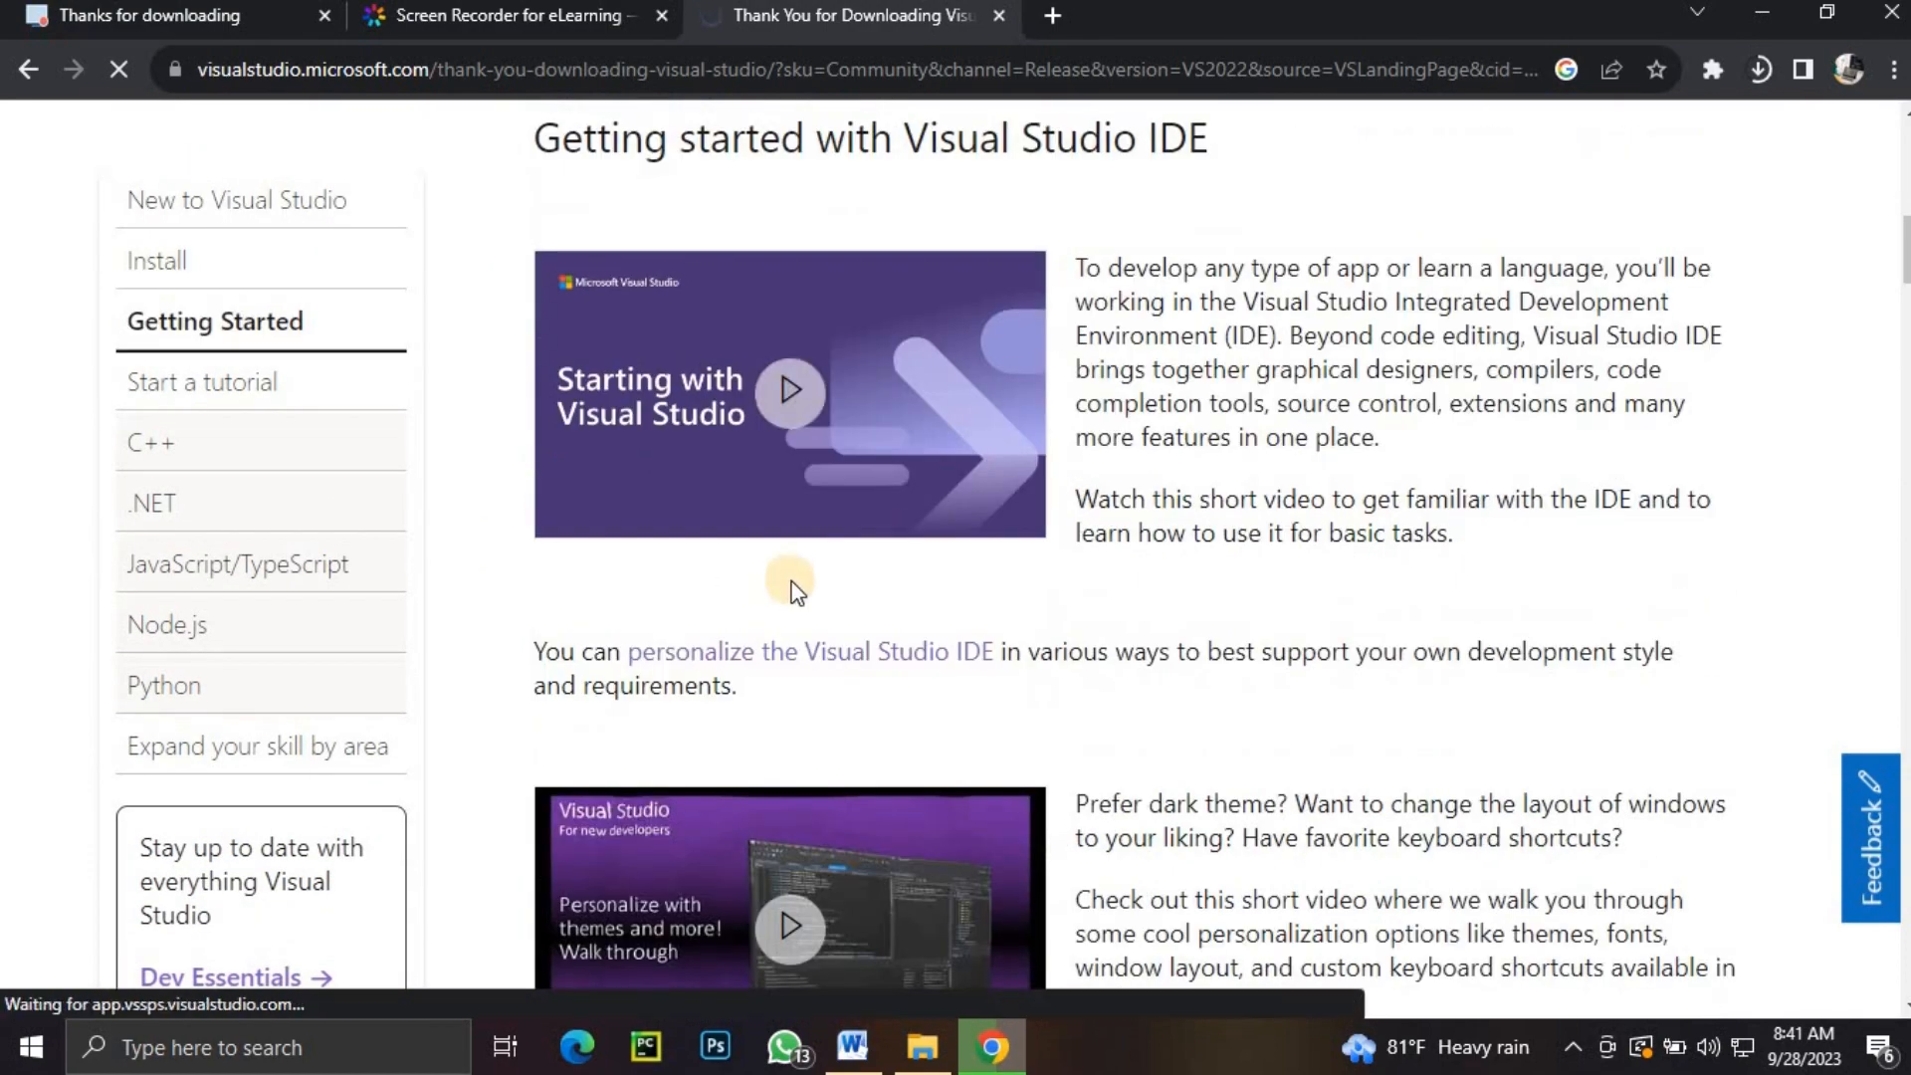
scroll(790, 585, "down", 4)
scroll(791, 582, "down", 10)
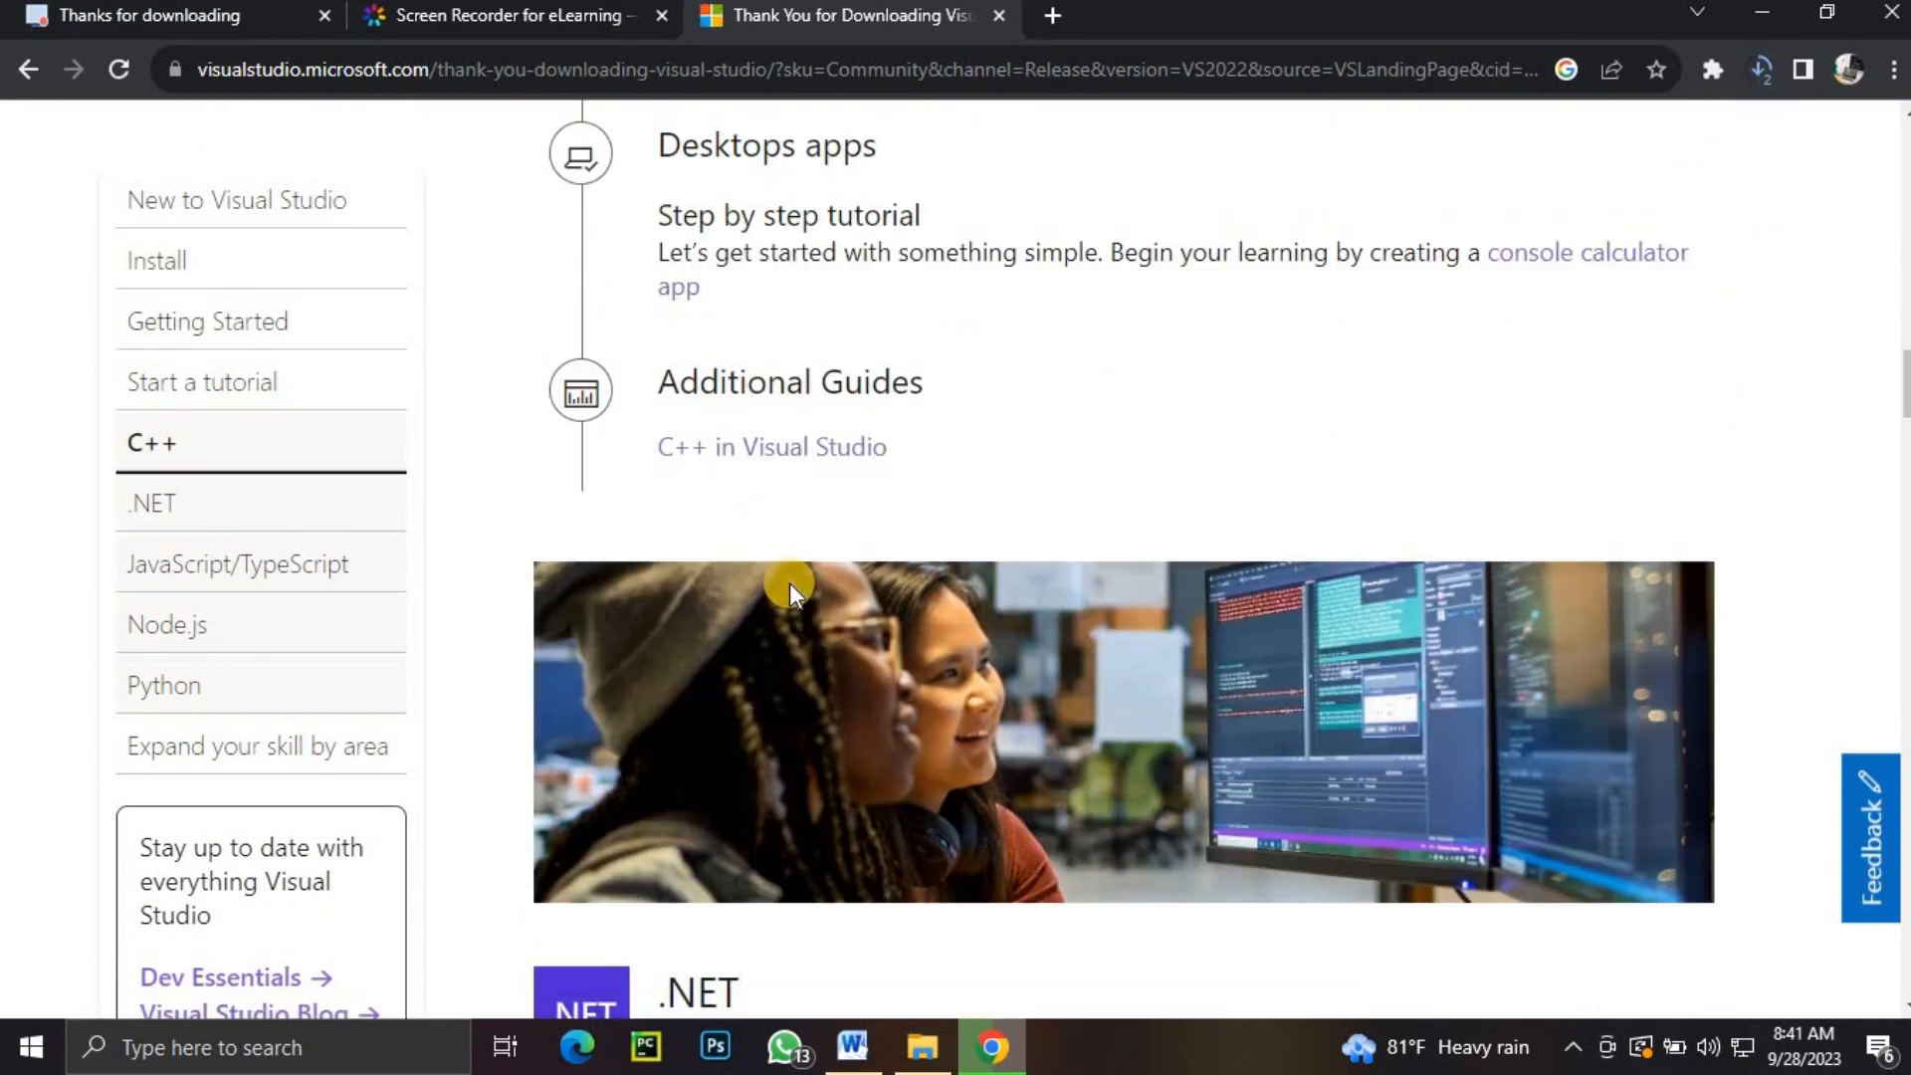
scroll(790, 582, "down", 5)
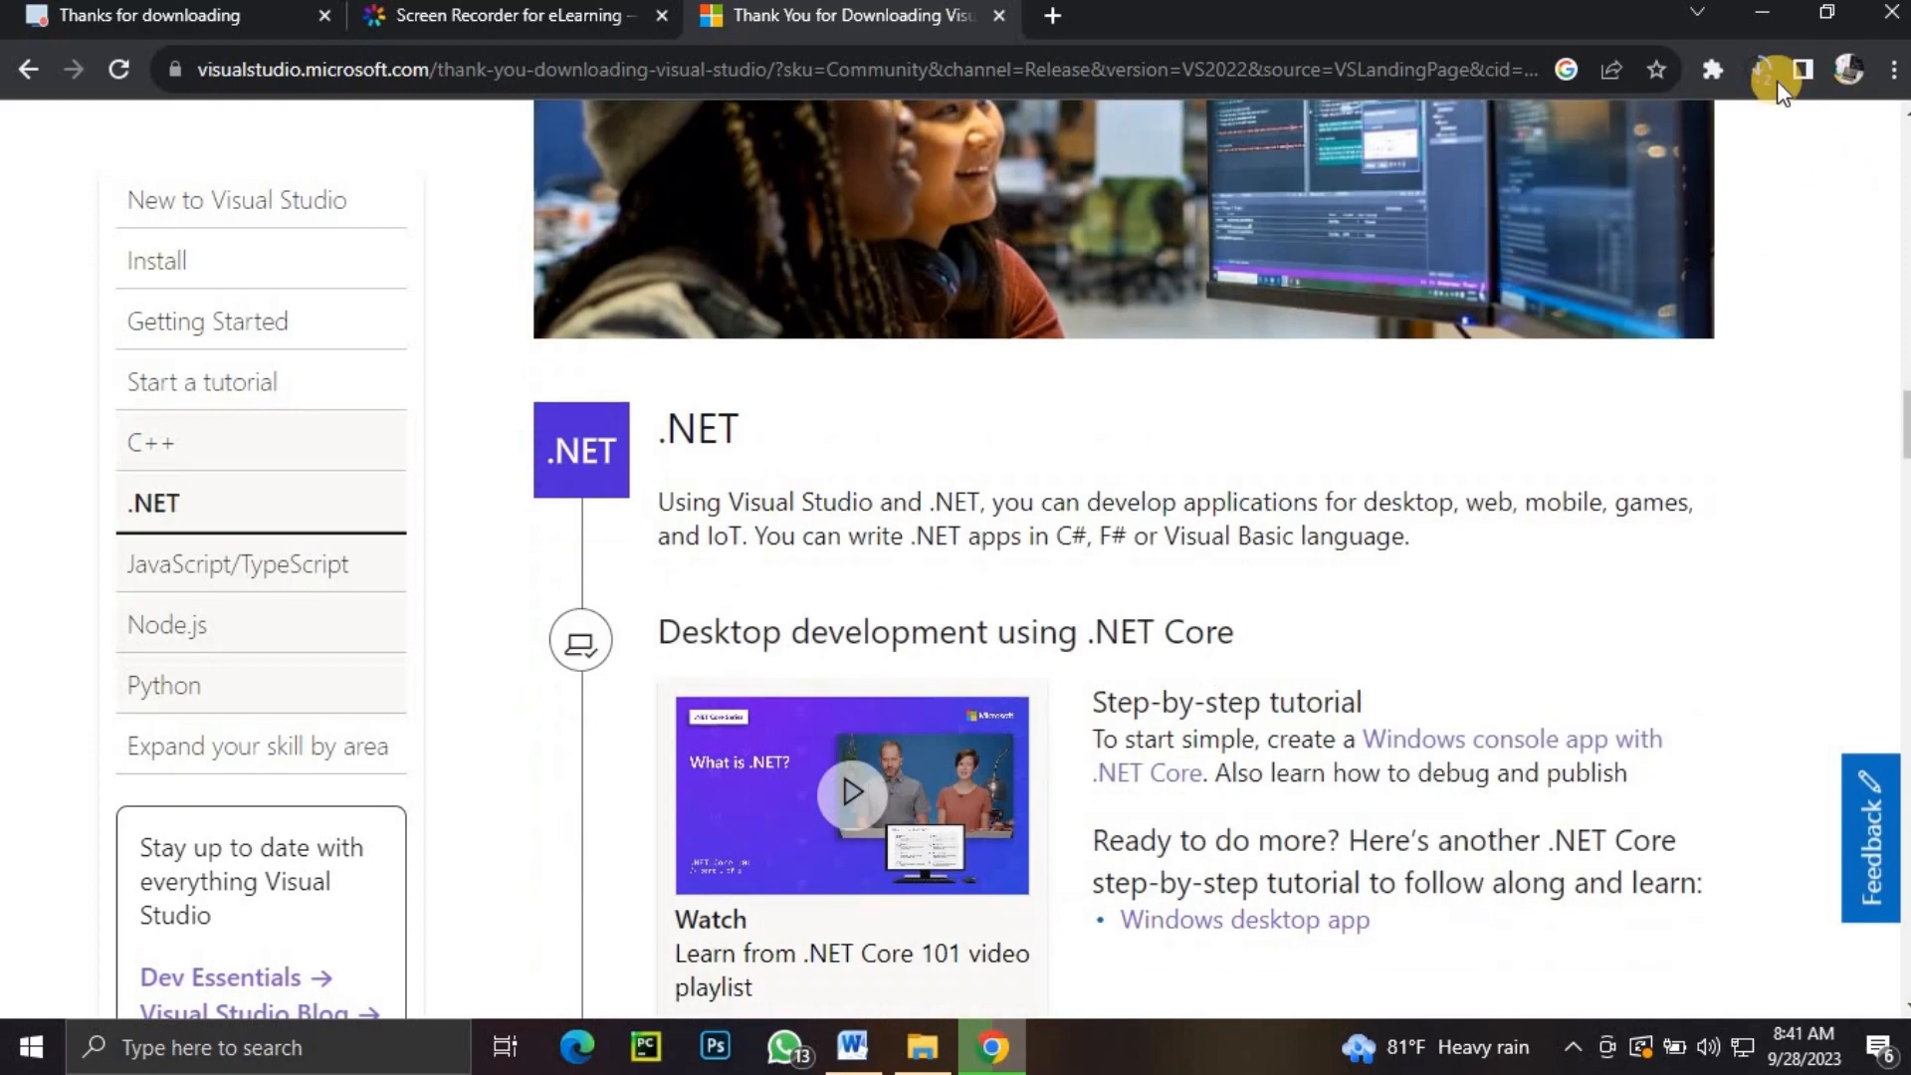
Run the downloaded VisualStudioSetup (2).exe and continue past the installer's privacy and licence notice.
left_click(1763, 74)
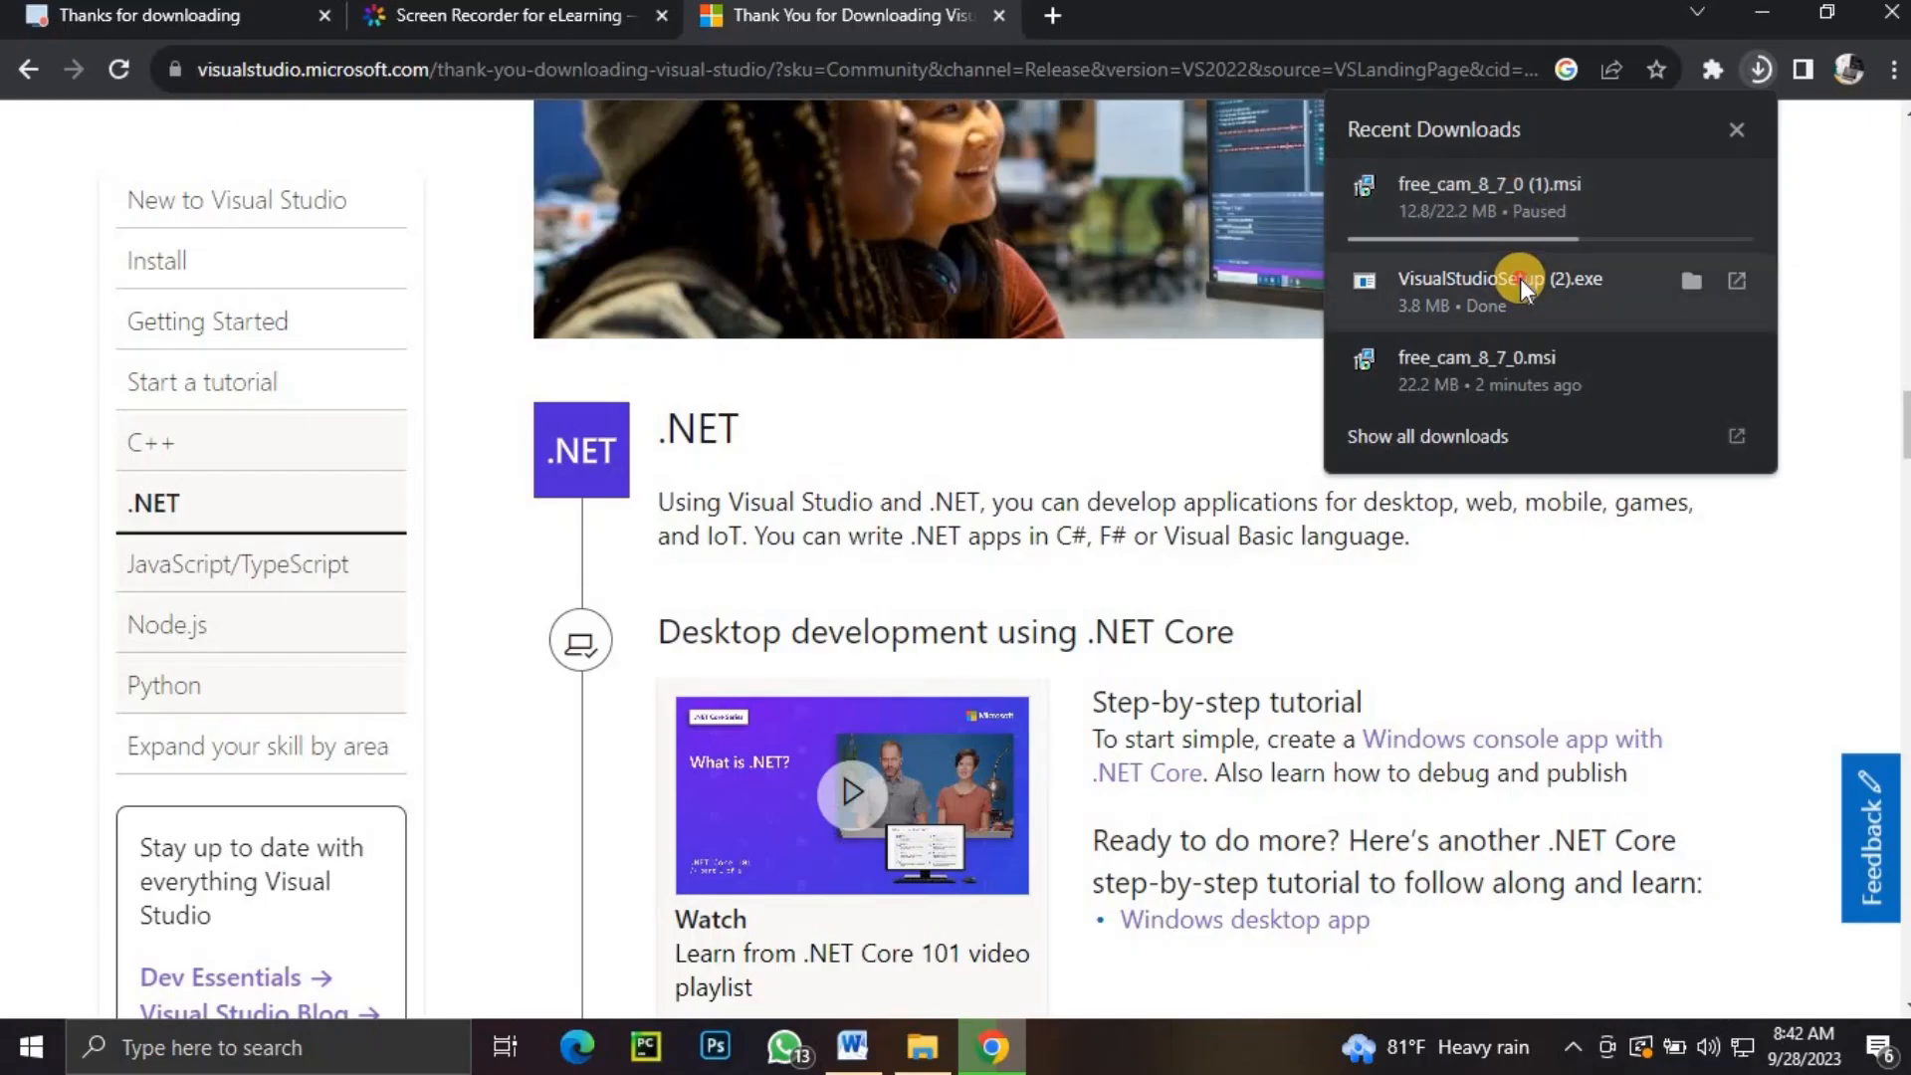
left_click(1186, 485)
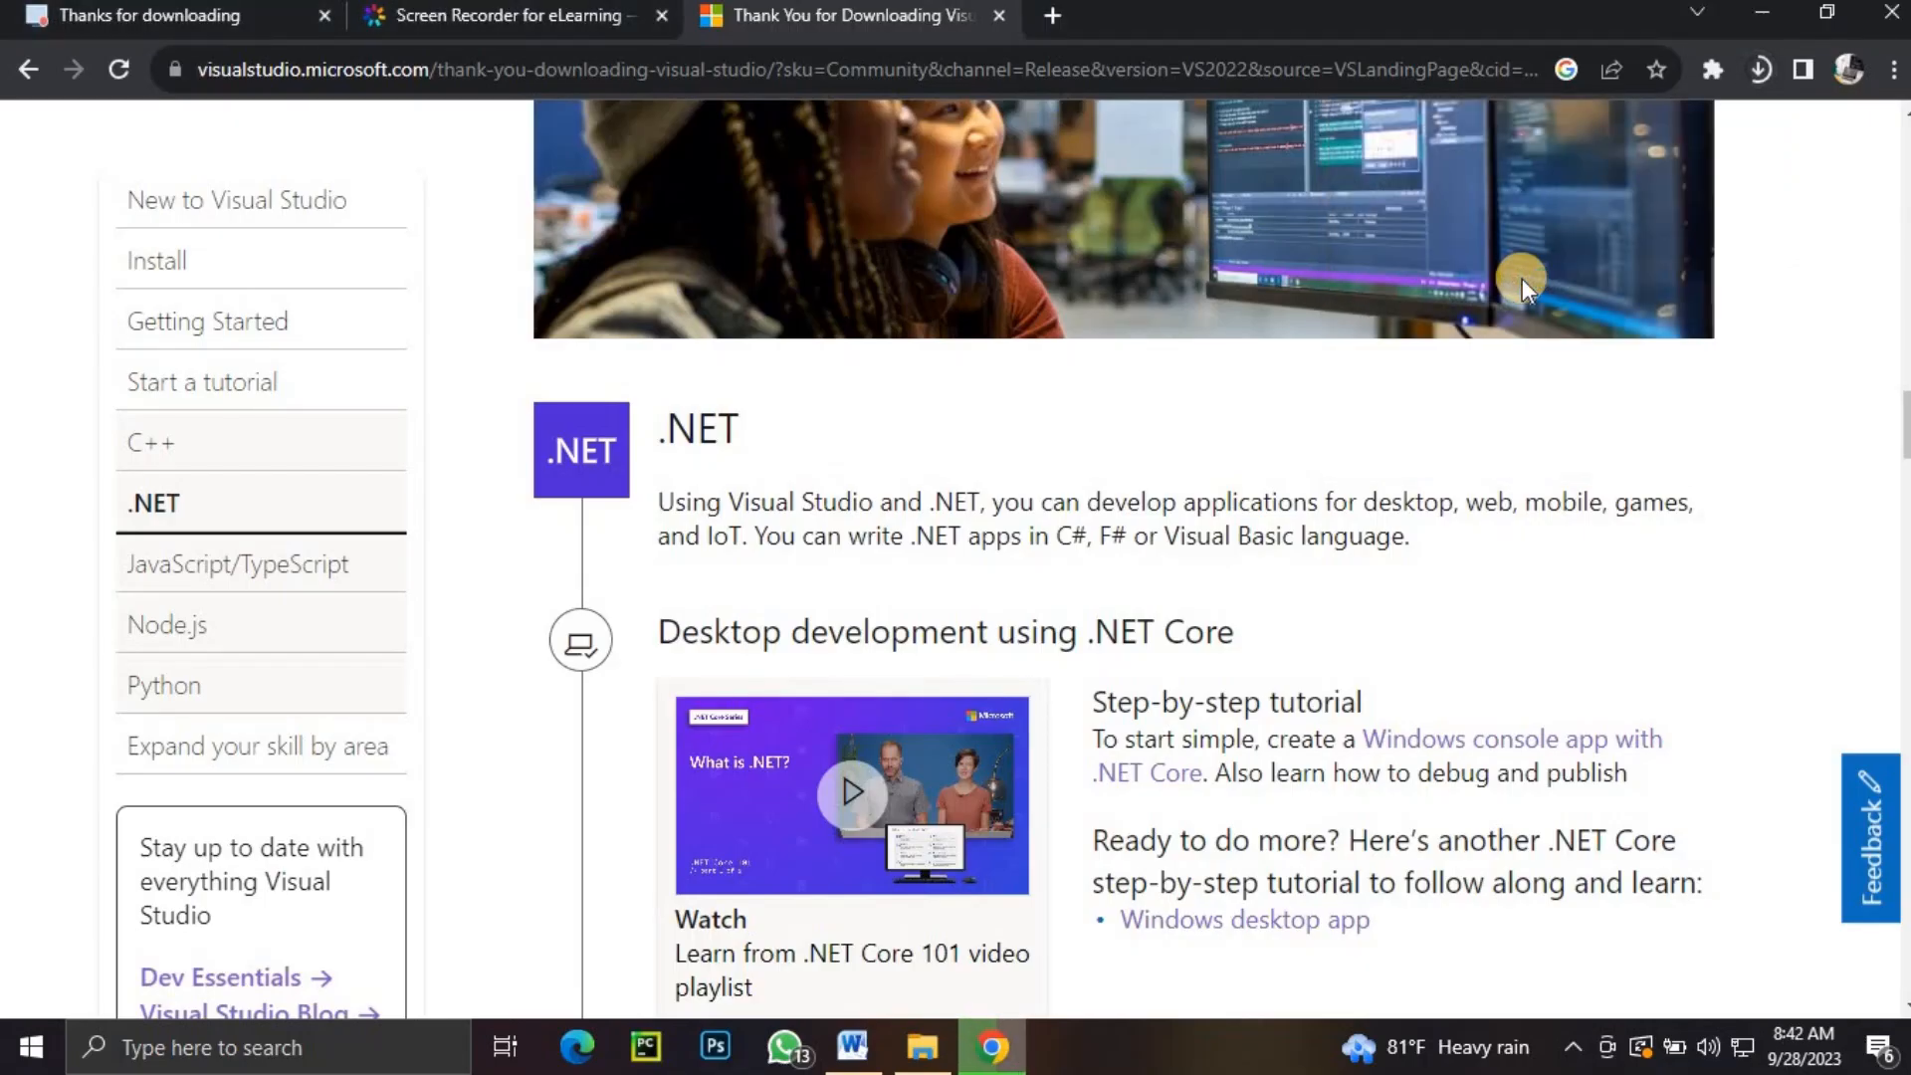
left_click(1761, 12)
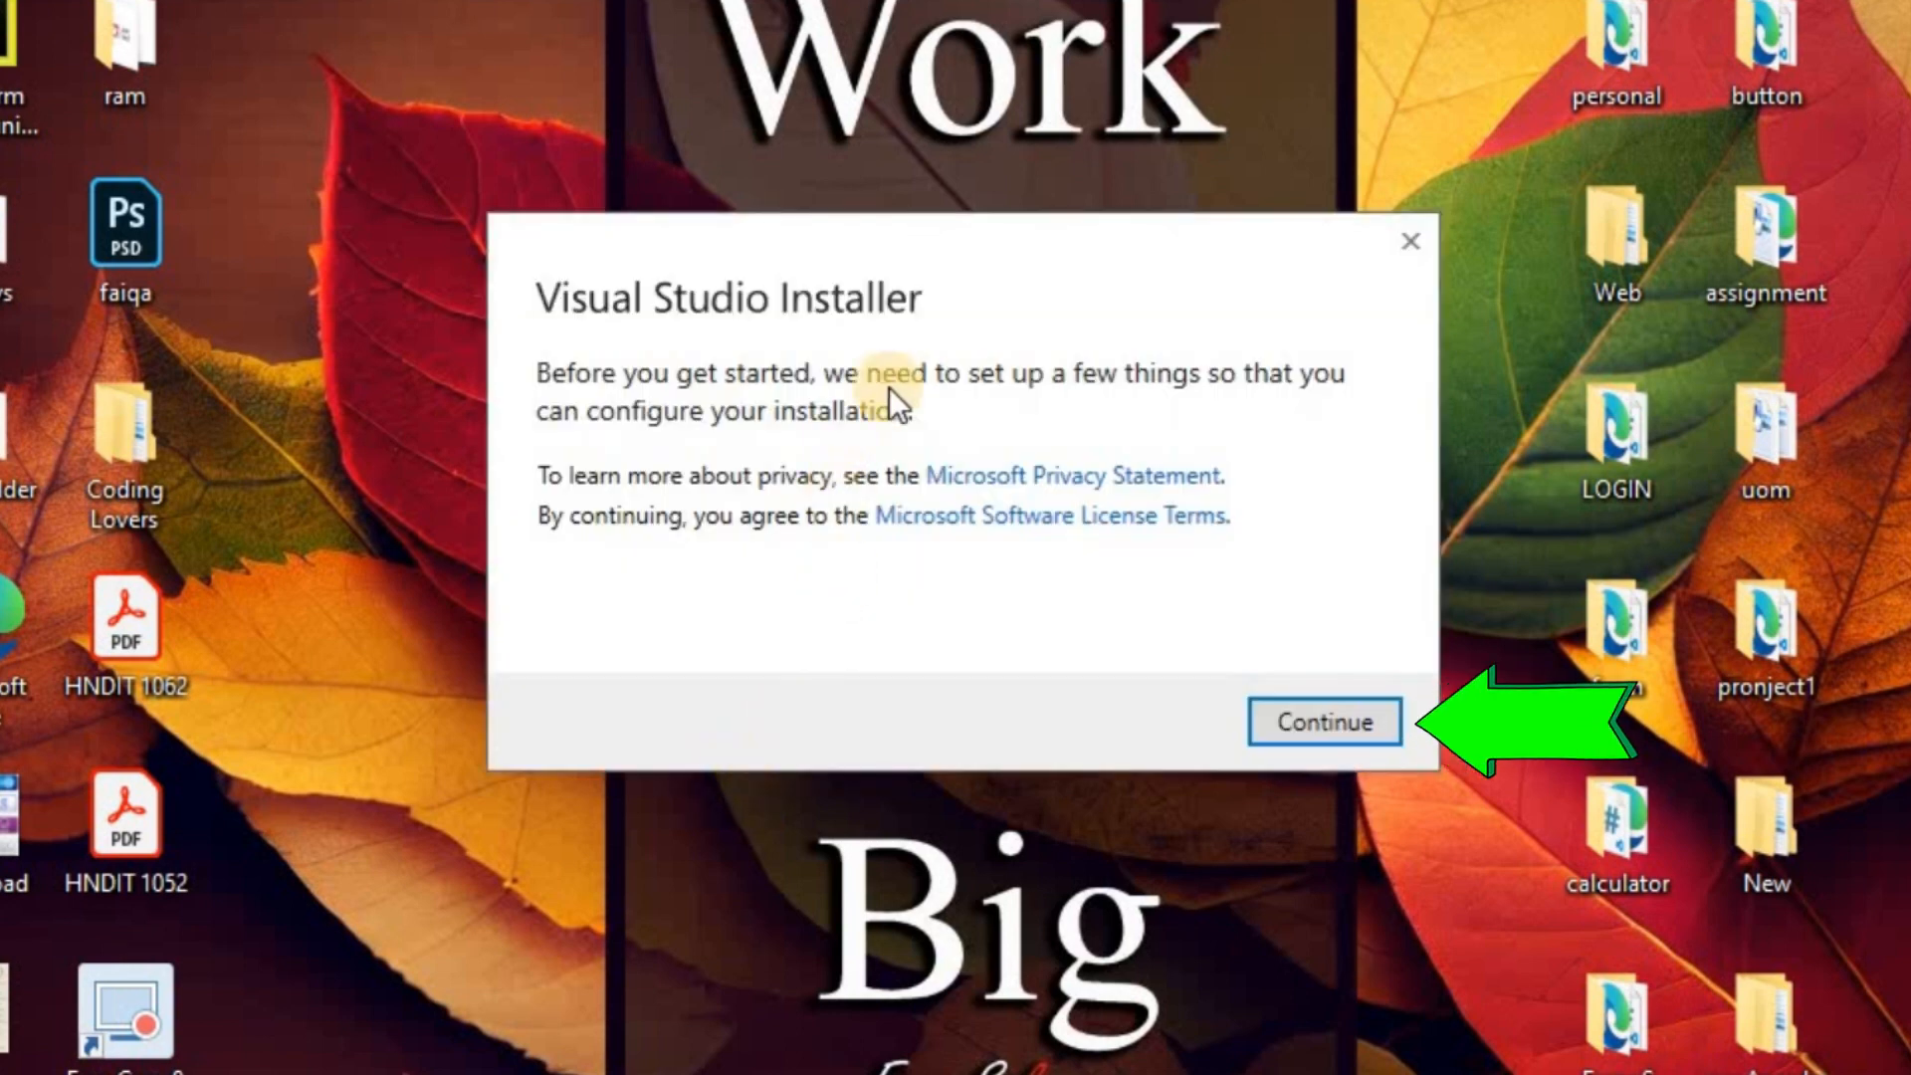
left_click(1347, 709)
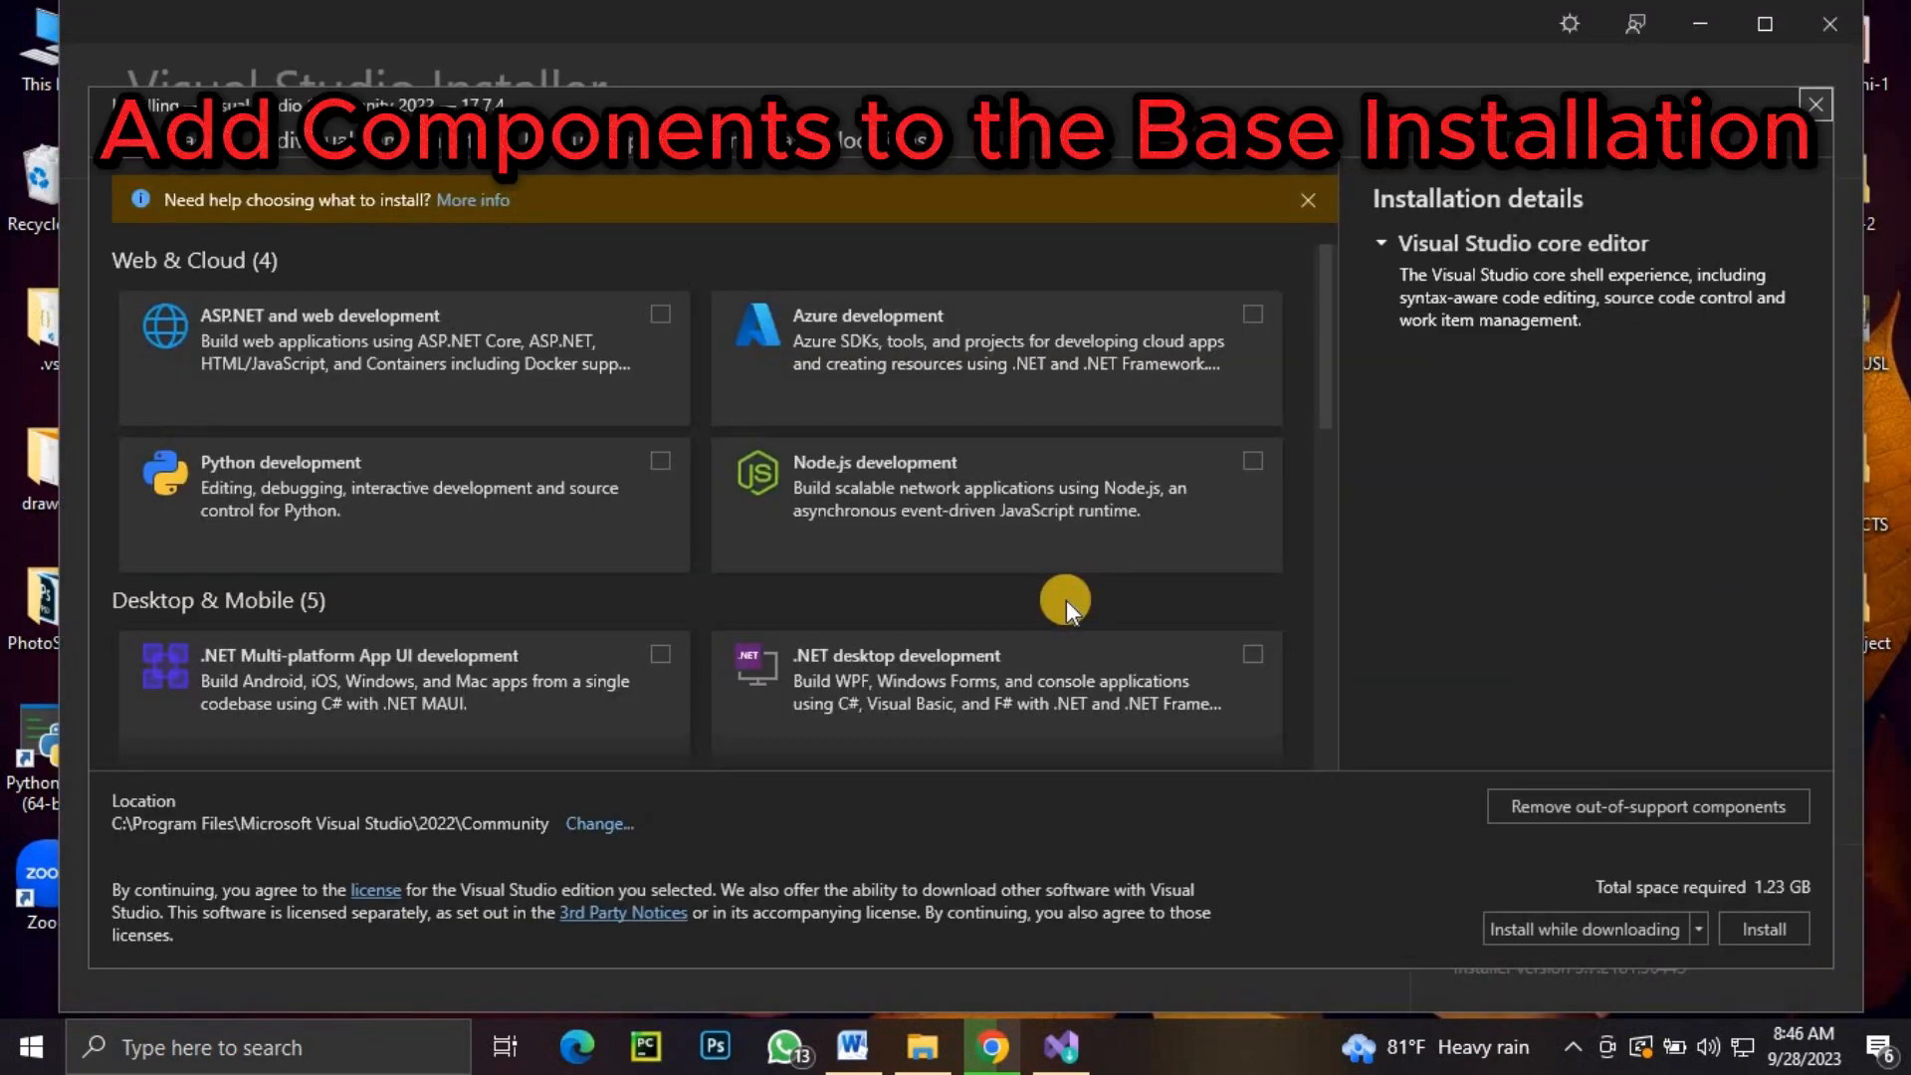
Add the .NET desktop development workload to Visual Studio Community 2022 and start the installation.
left_click(1304, 200)
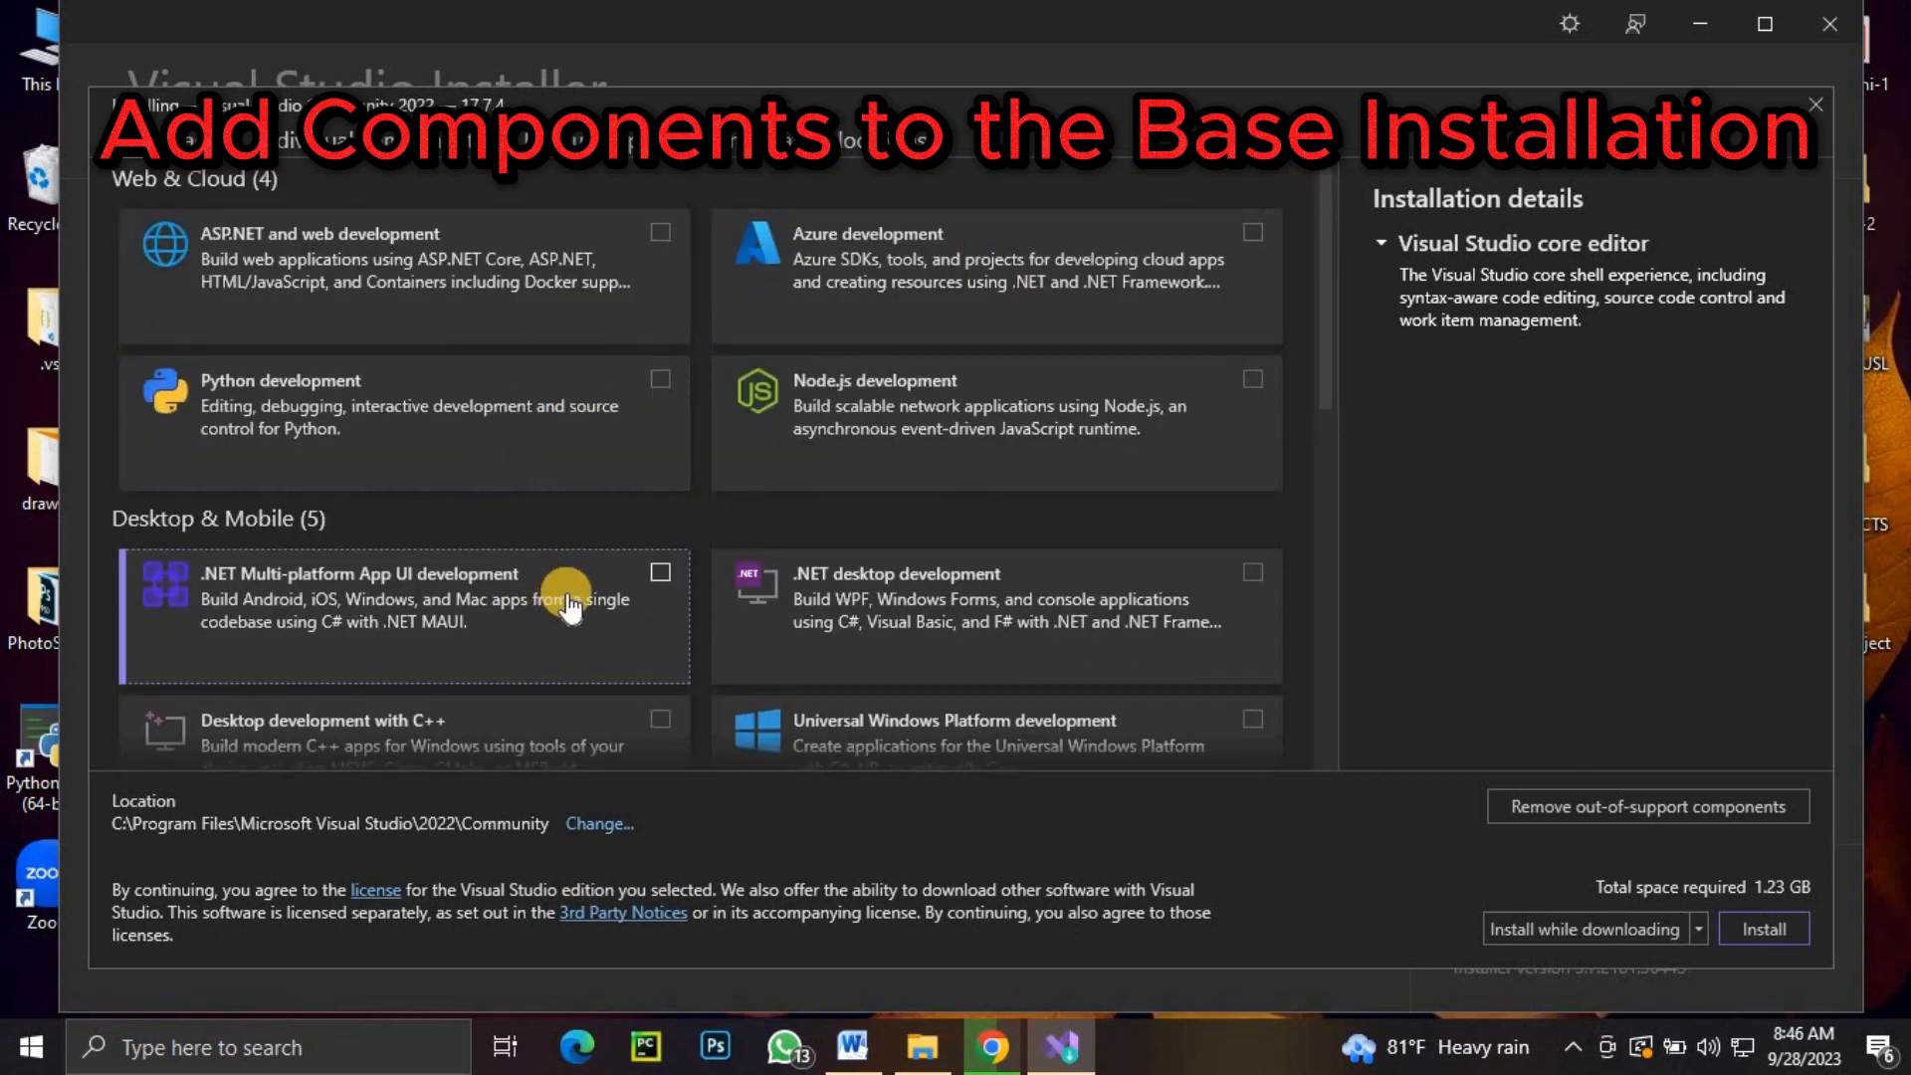
left_click(1231, 595)
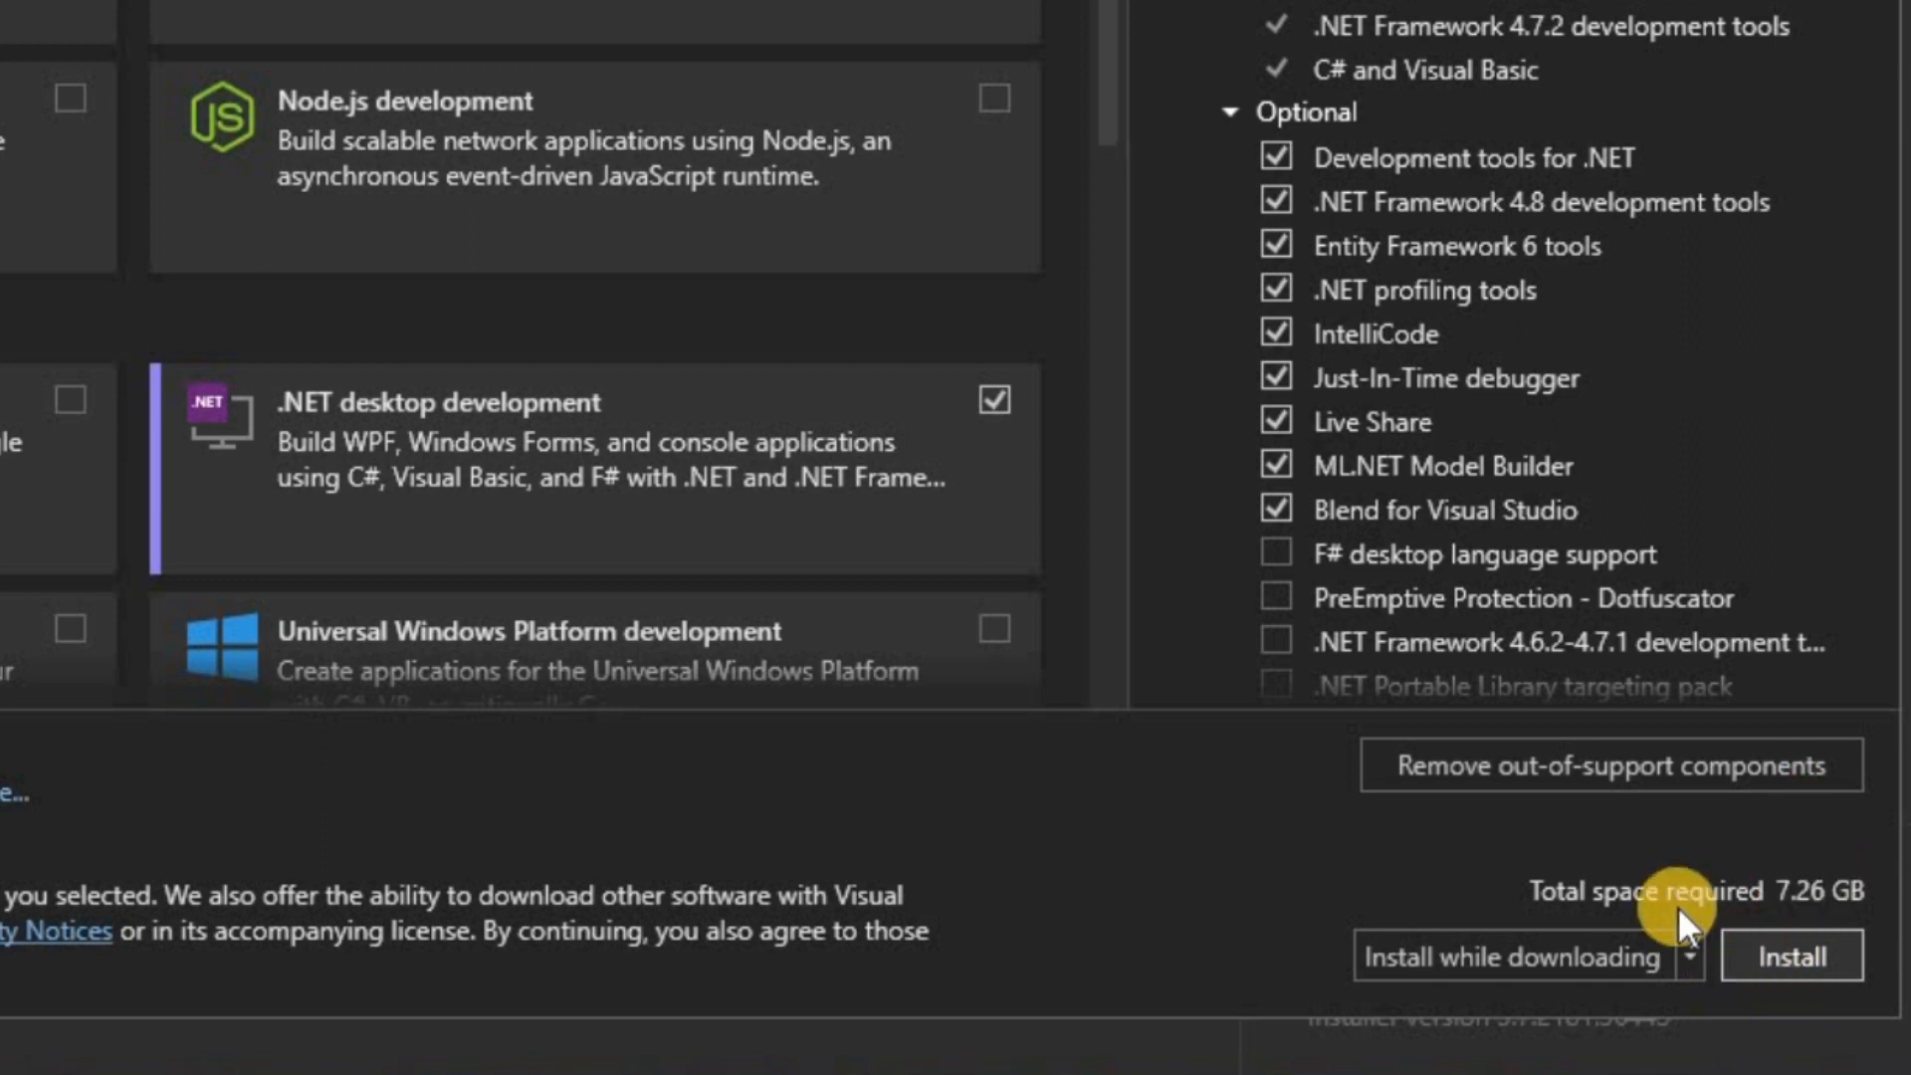
left_click(1782, 958)
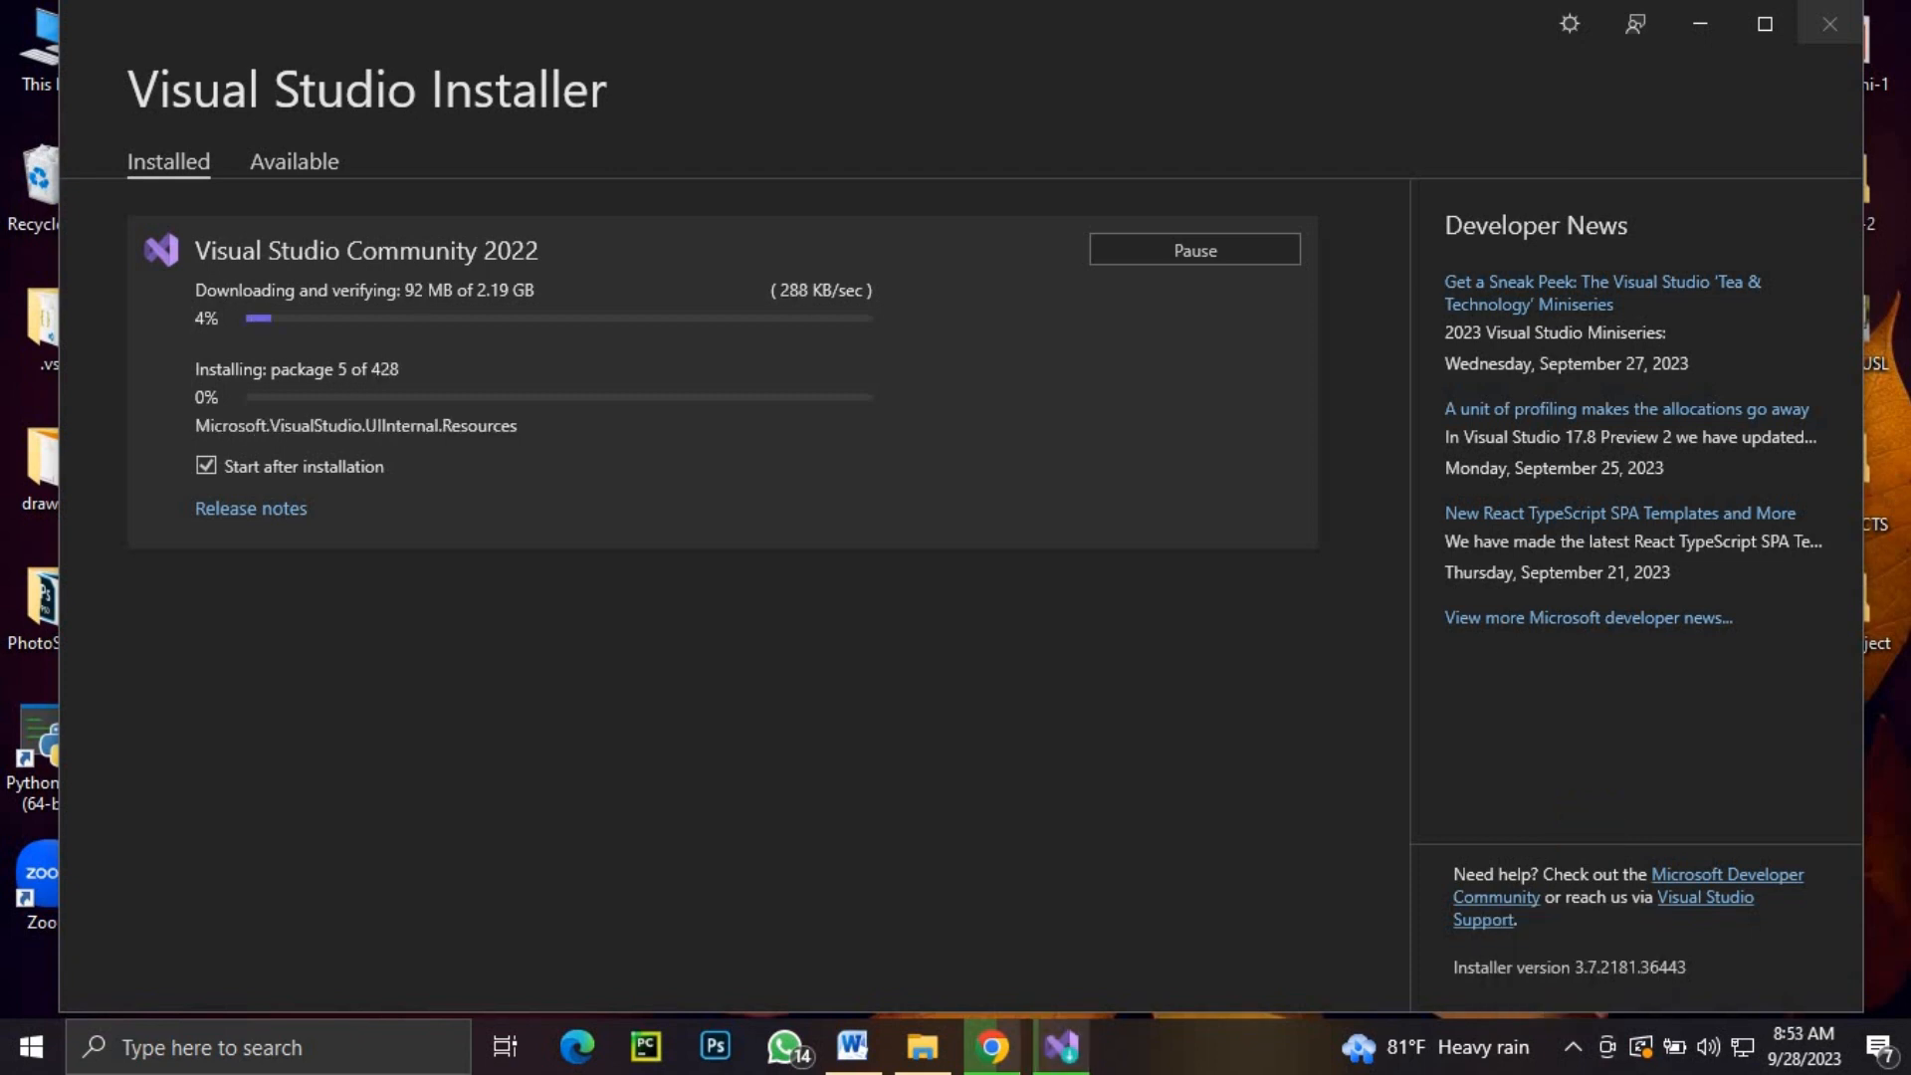
left_click(1765, 24)
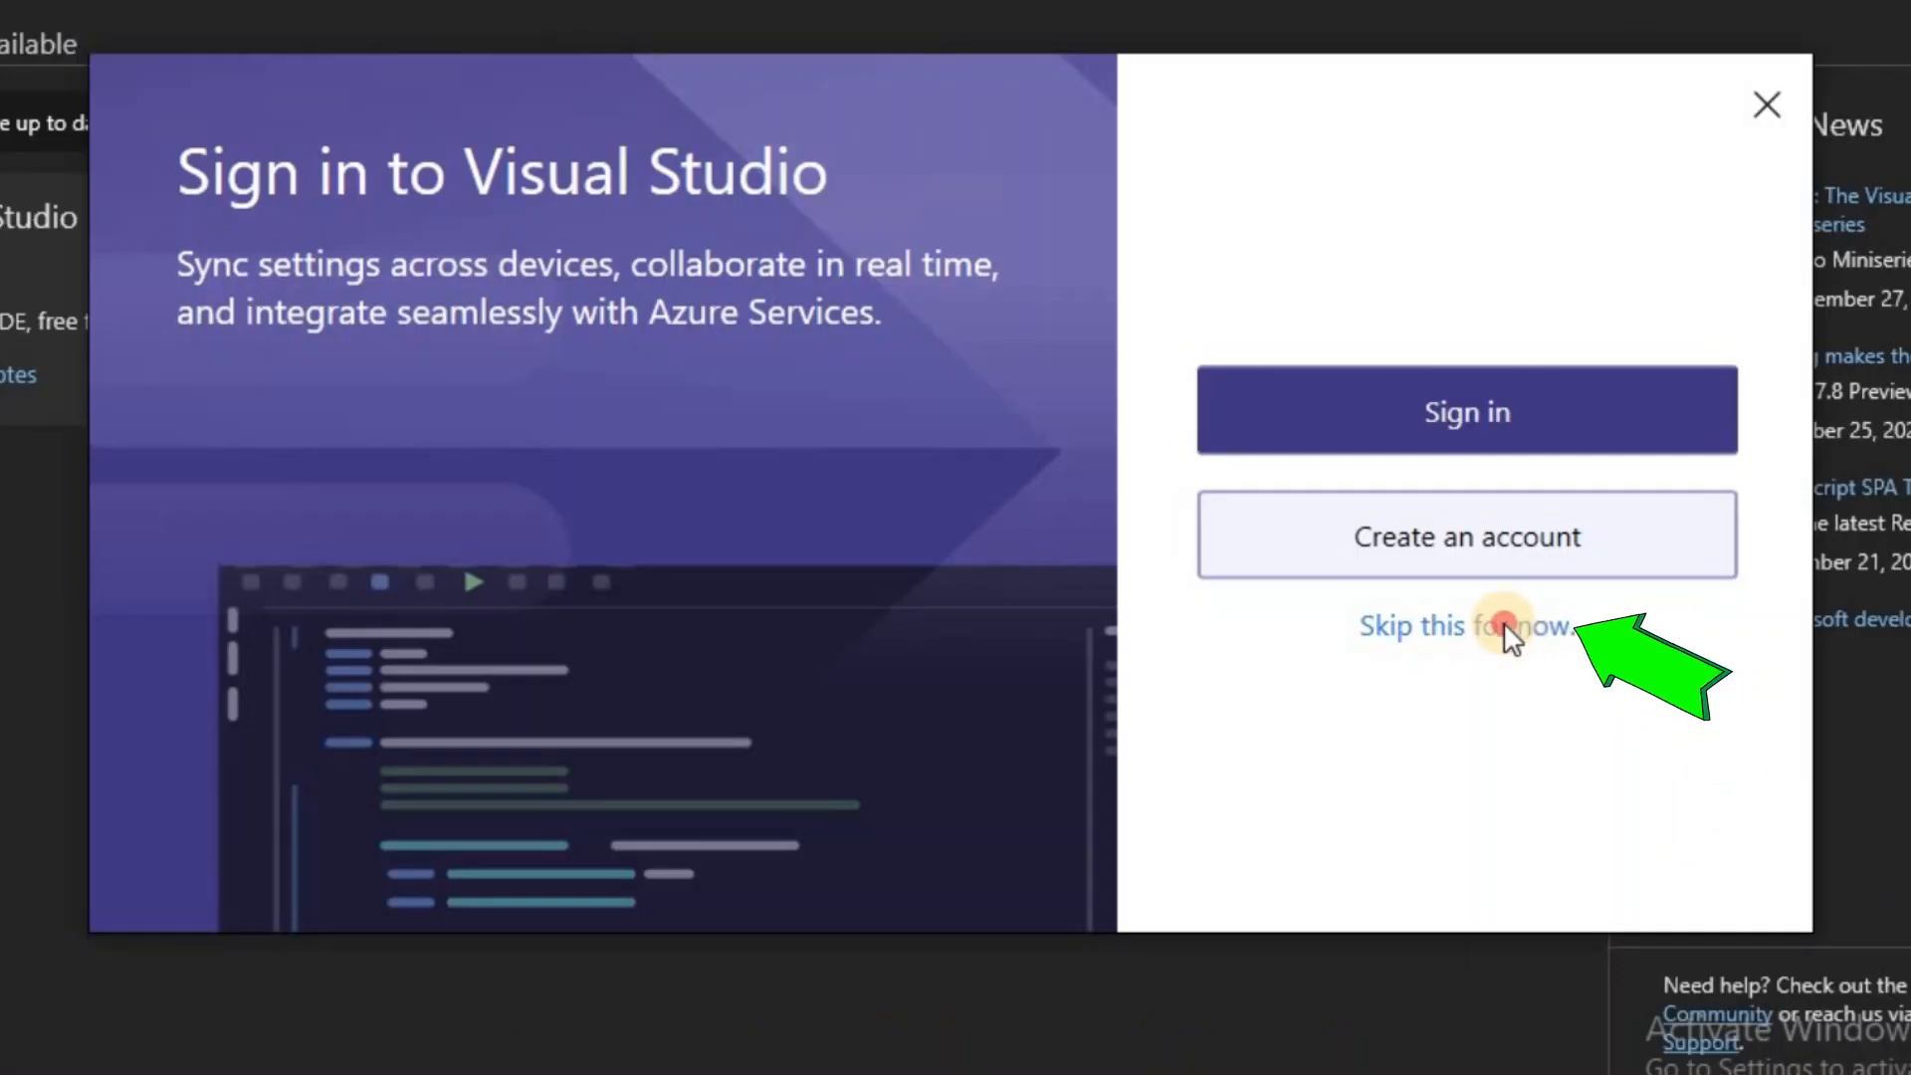
Skip signing in and start Visual Studio with General development settings and the Dark color theme.
left_click(1504, 625)
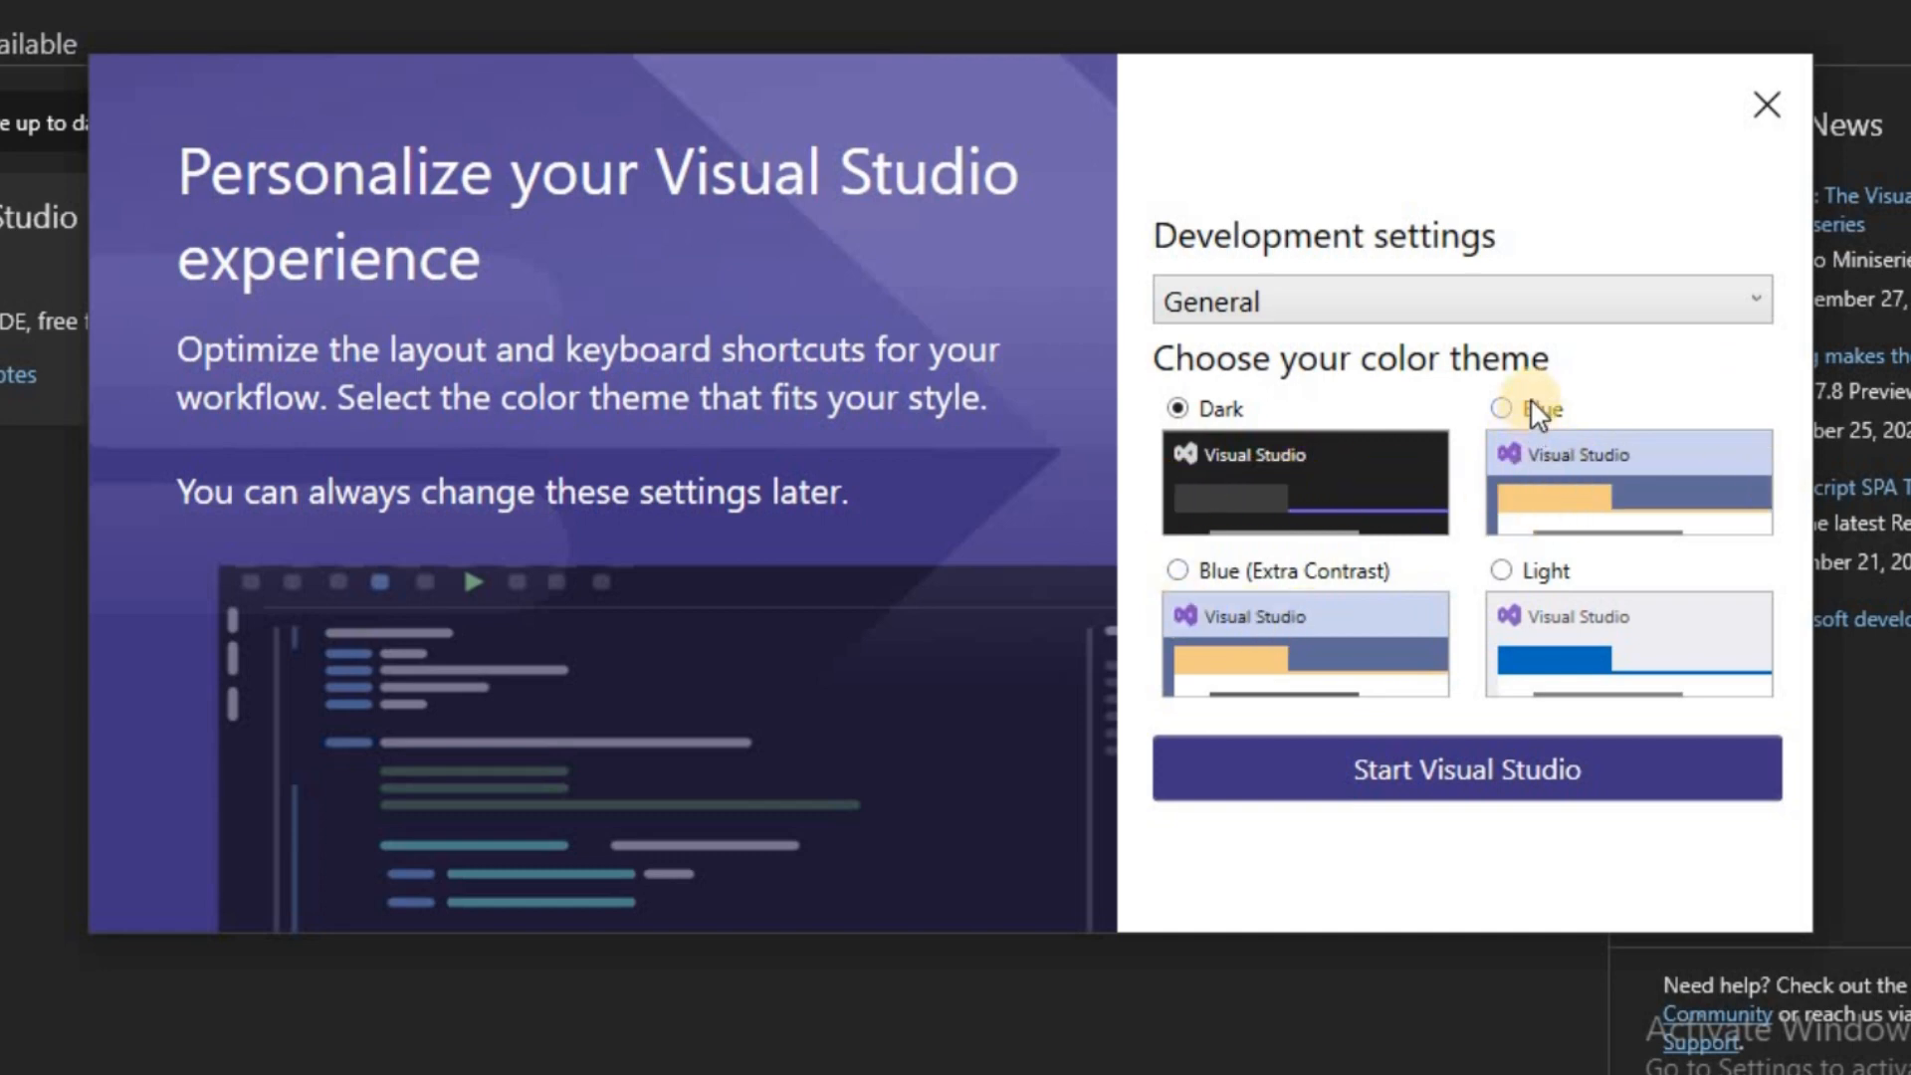
left_click(1488, 301)
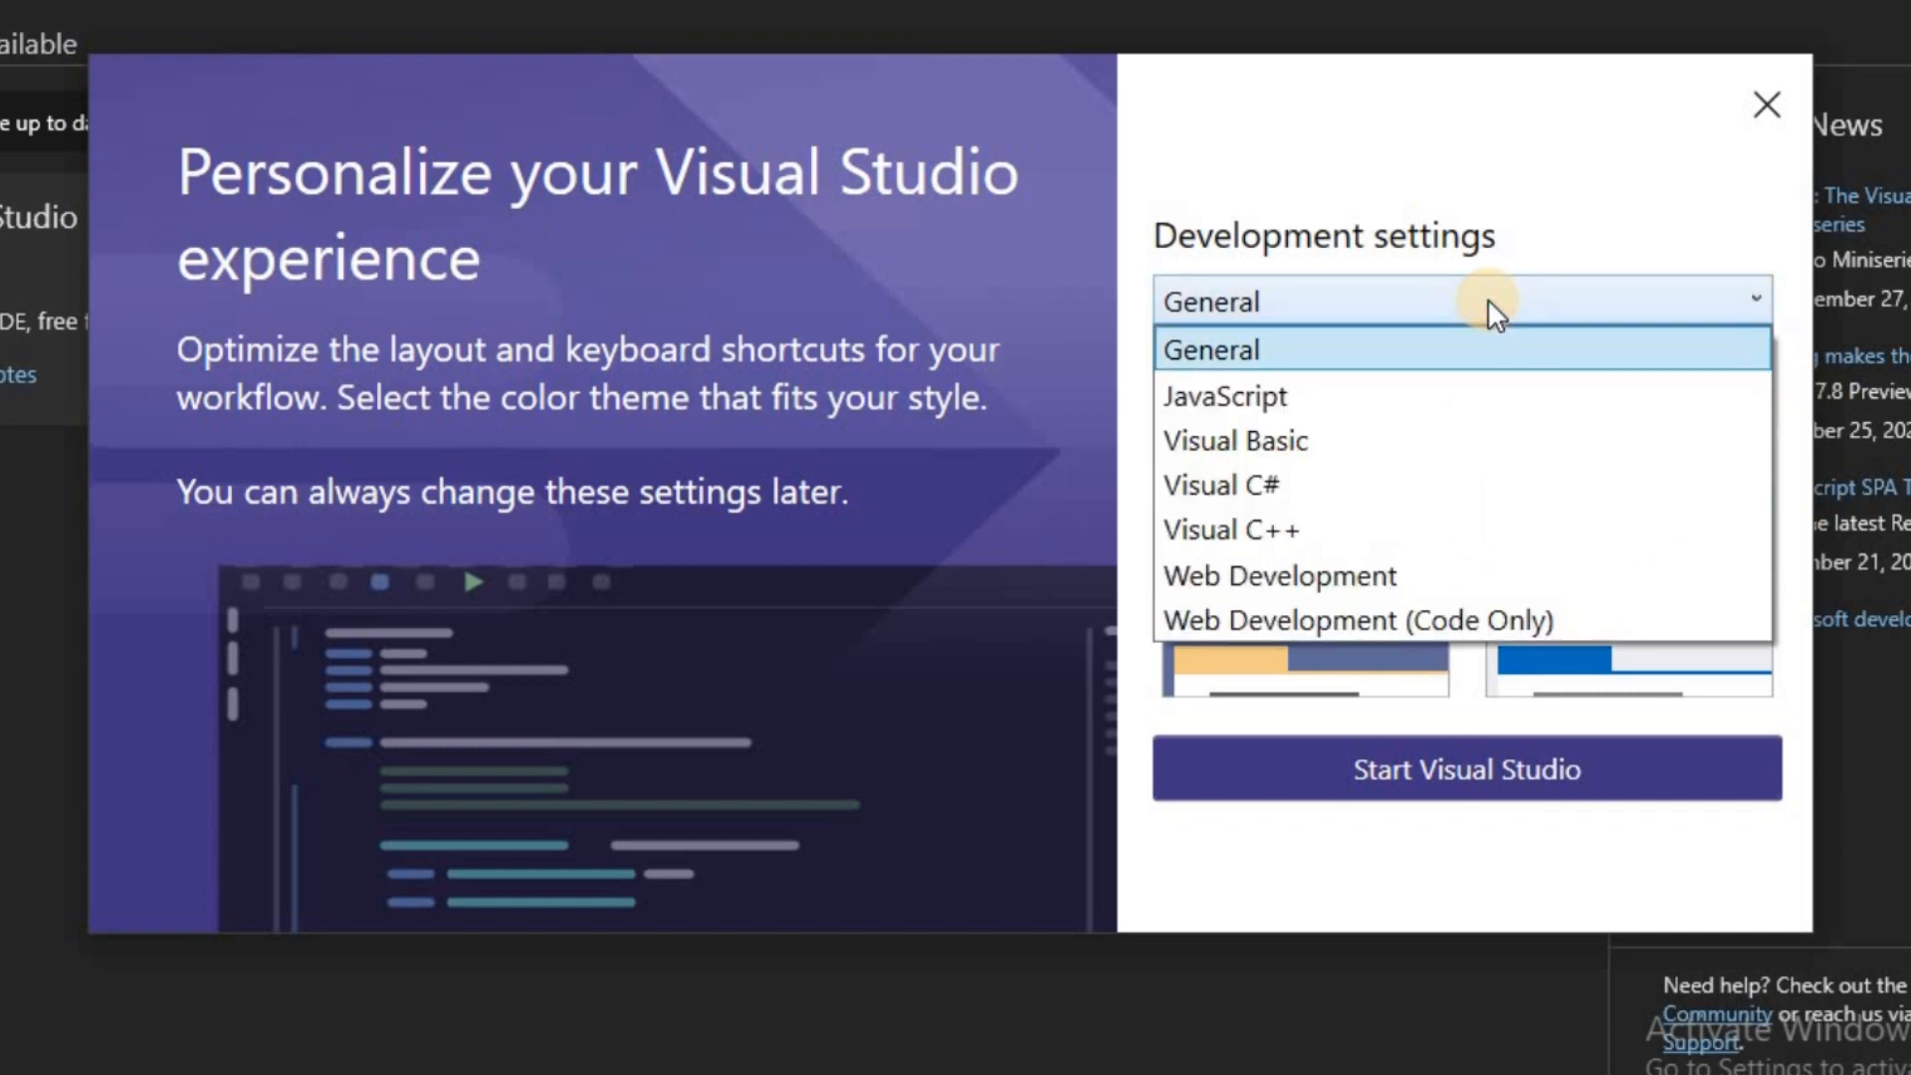
left_click(1487, 298)
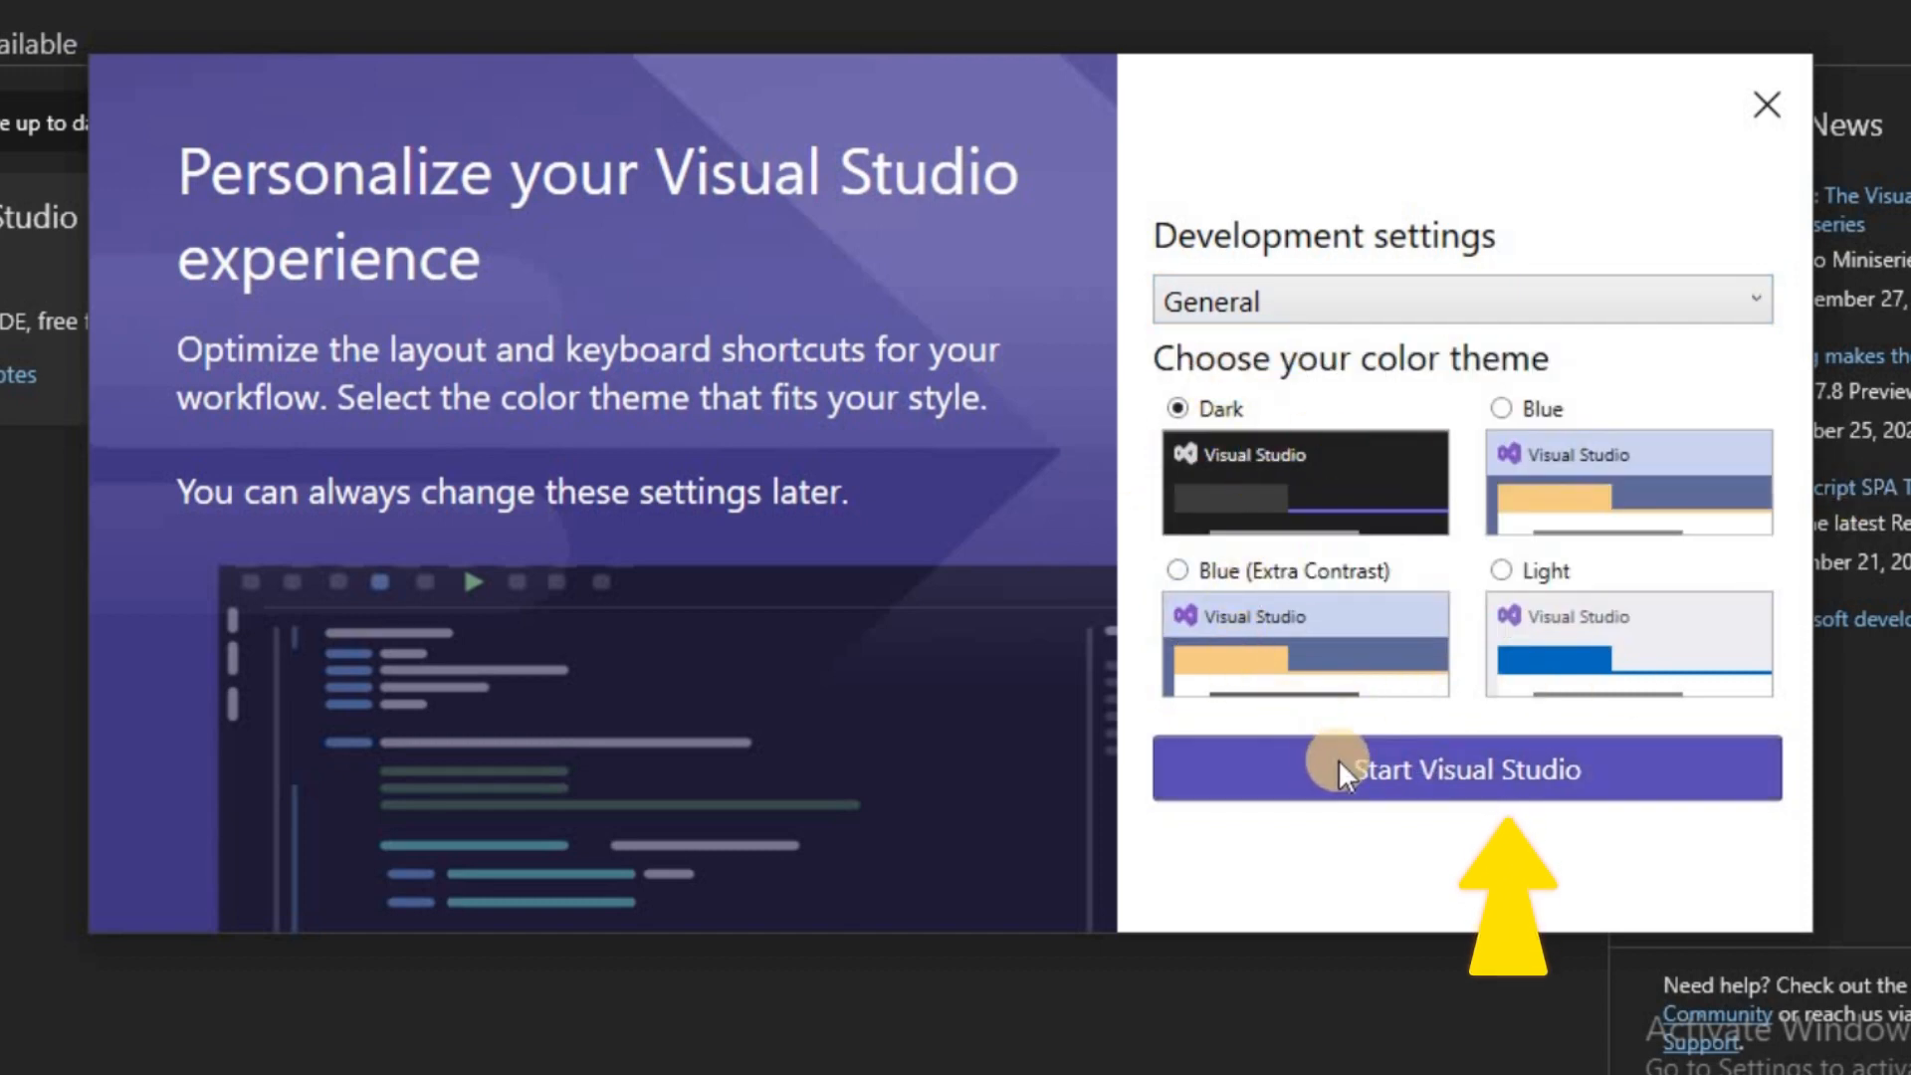
left_click(1472, 302)
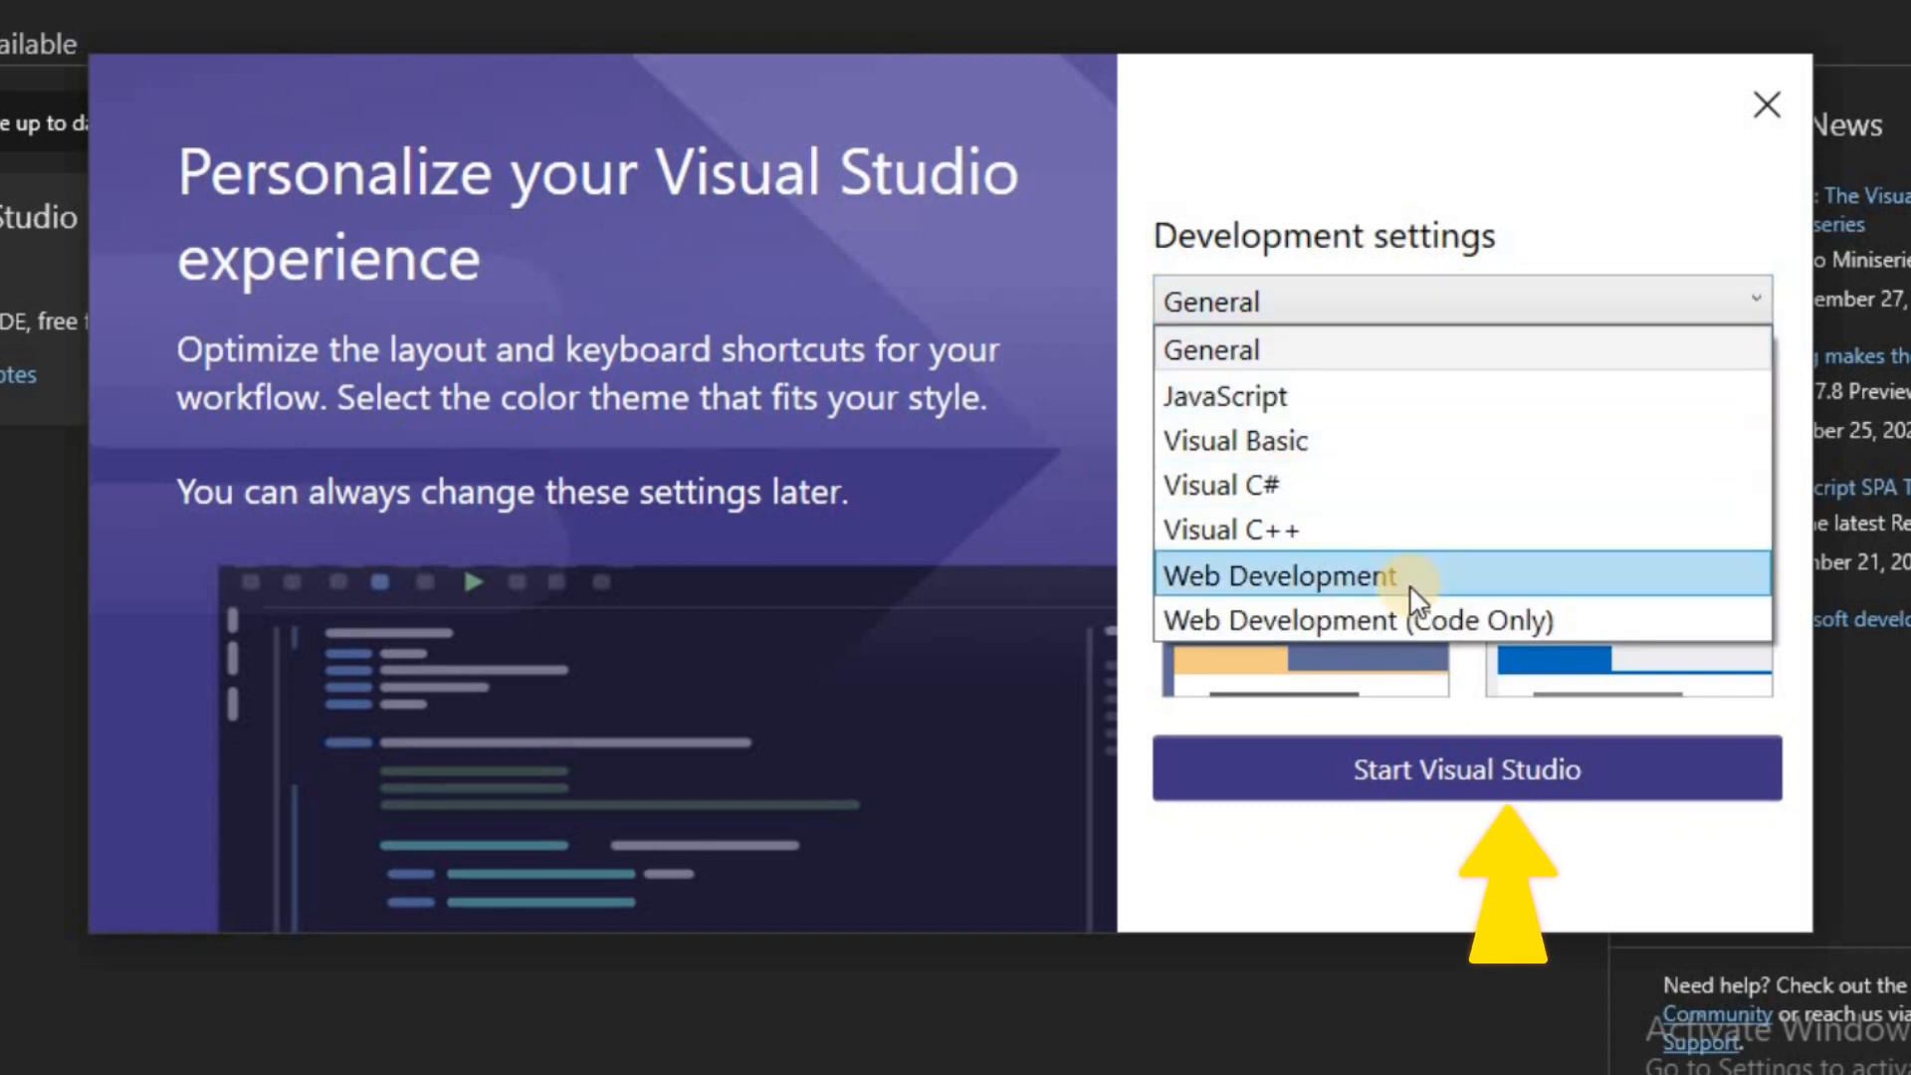
left_click(1479, 315)
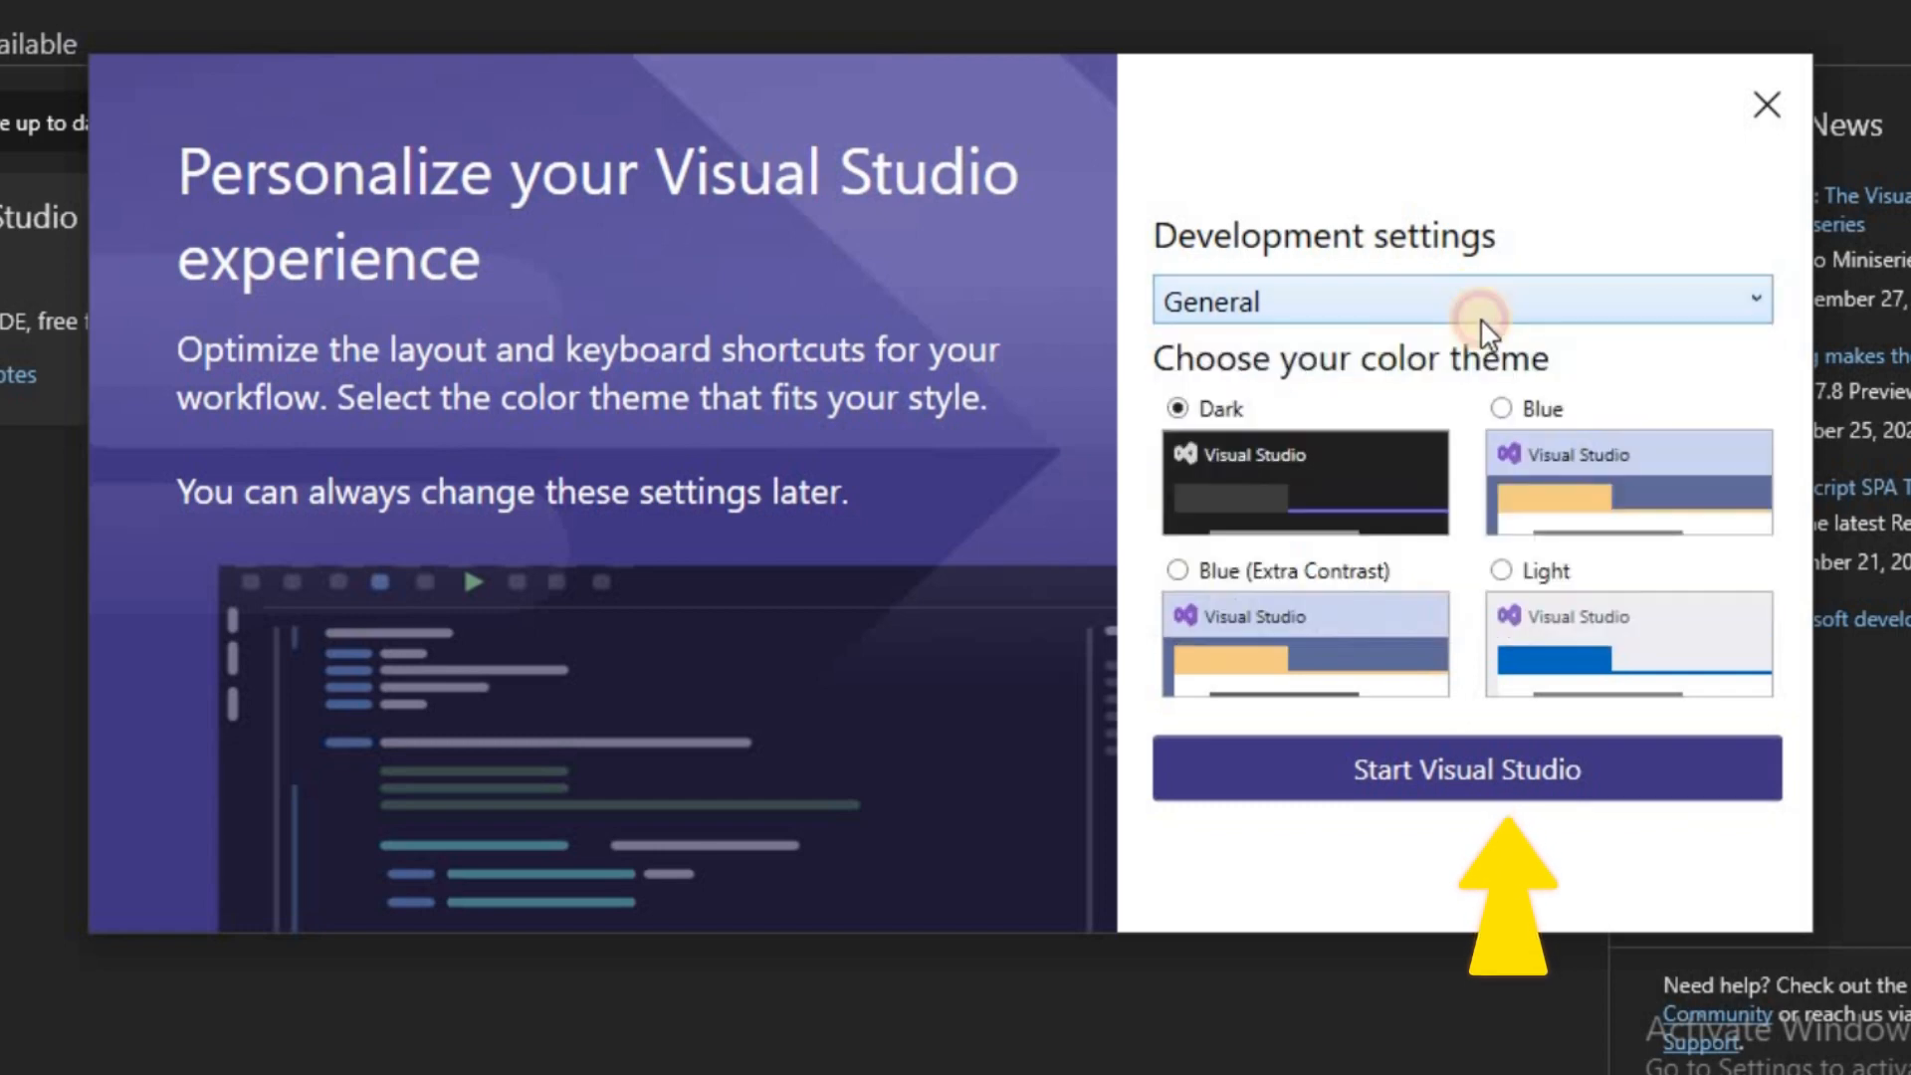
left_click(1421, 766)
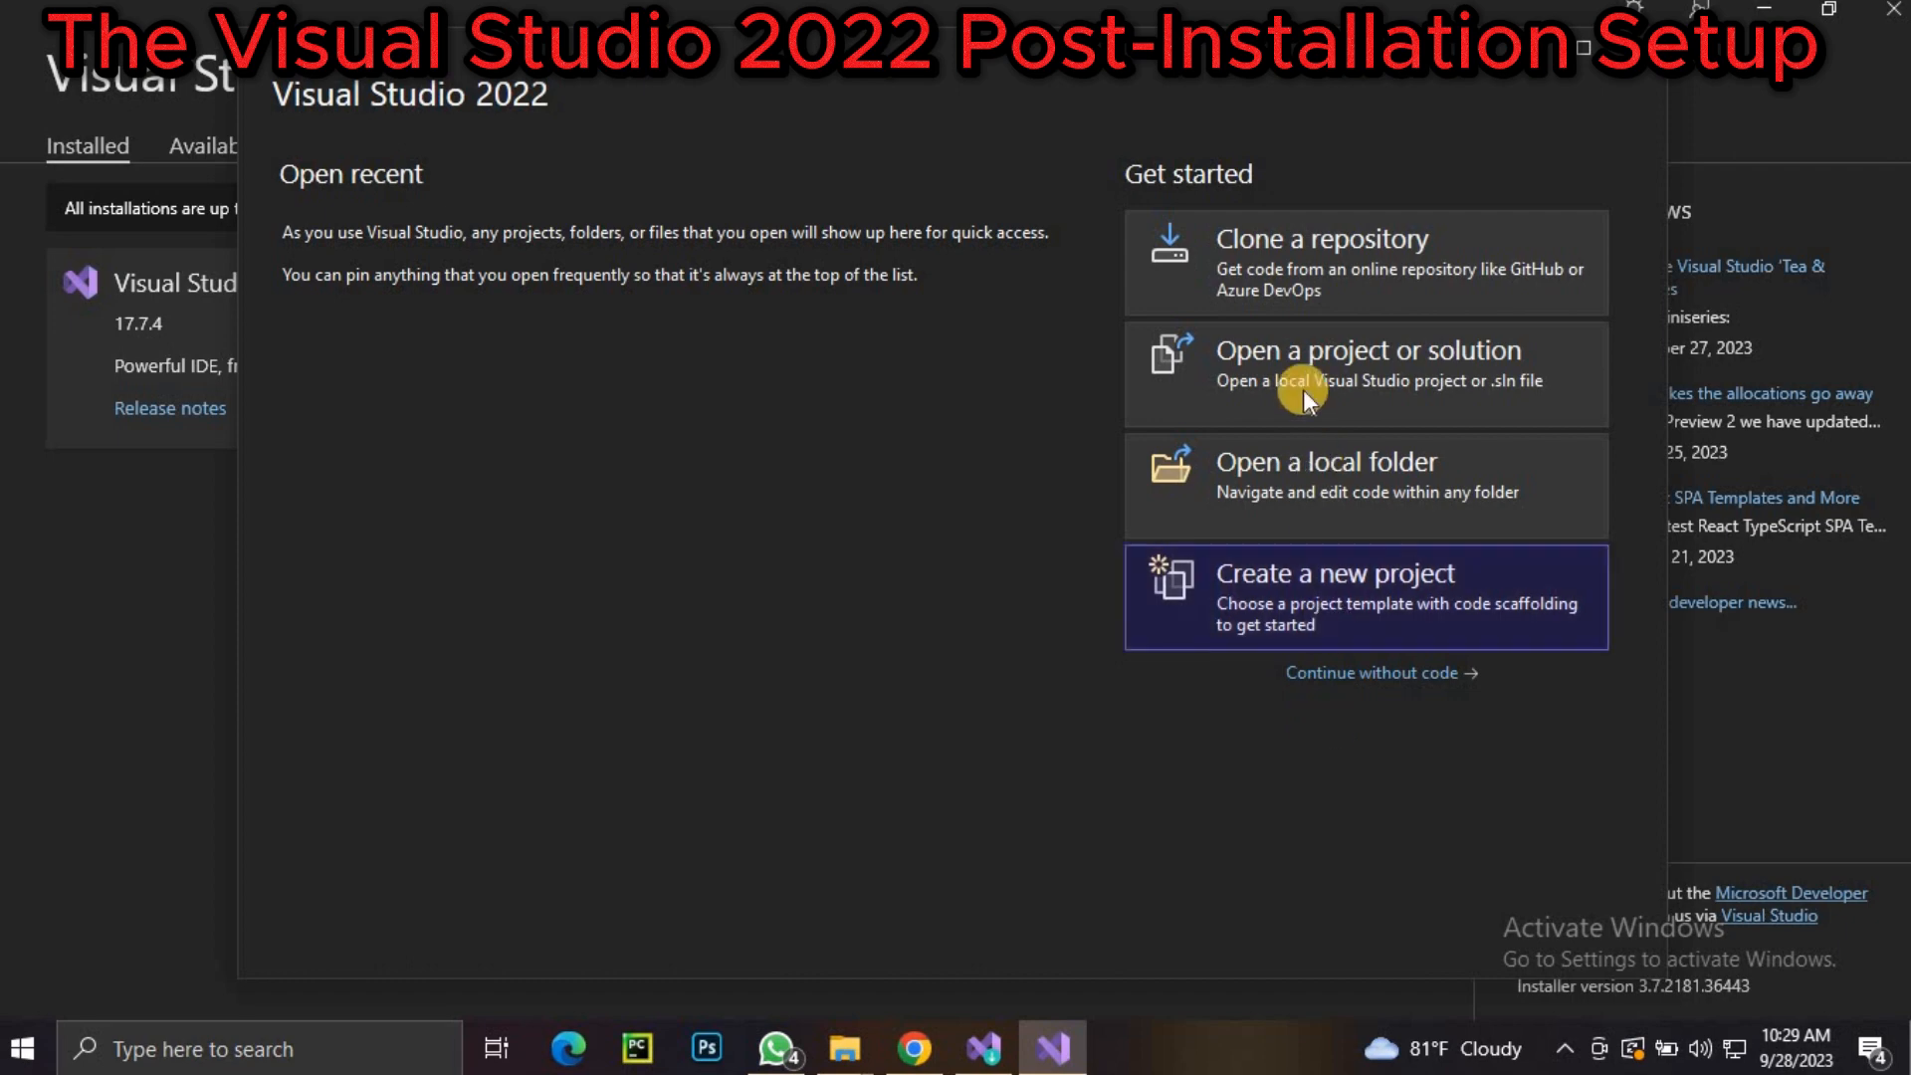
Start creating a new project from the Visual Studio 2022 start window.
left_click(1278, 605)
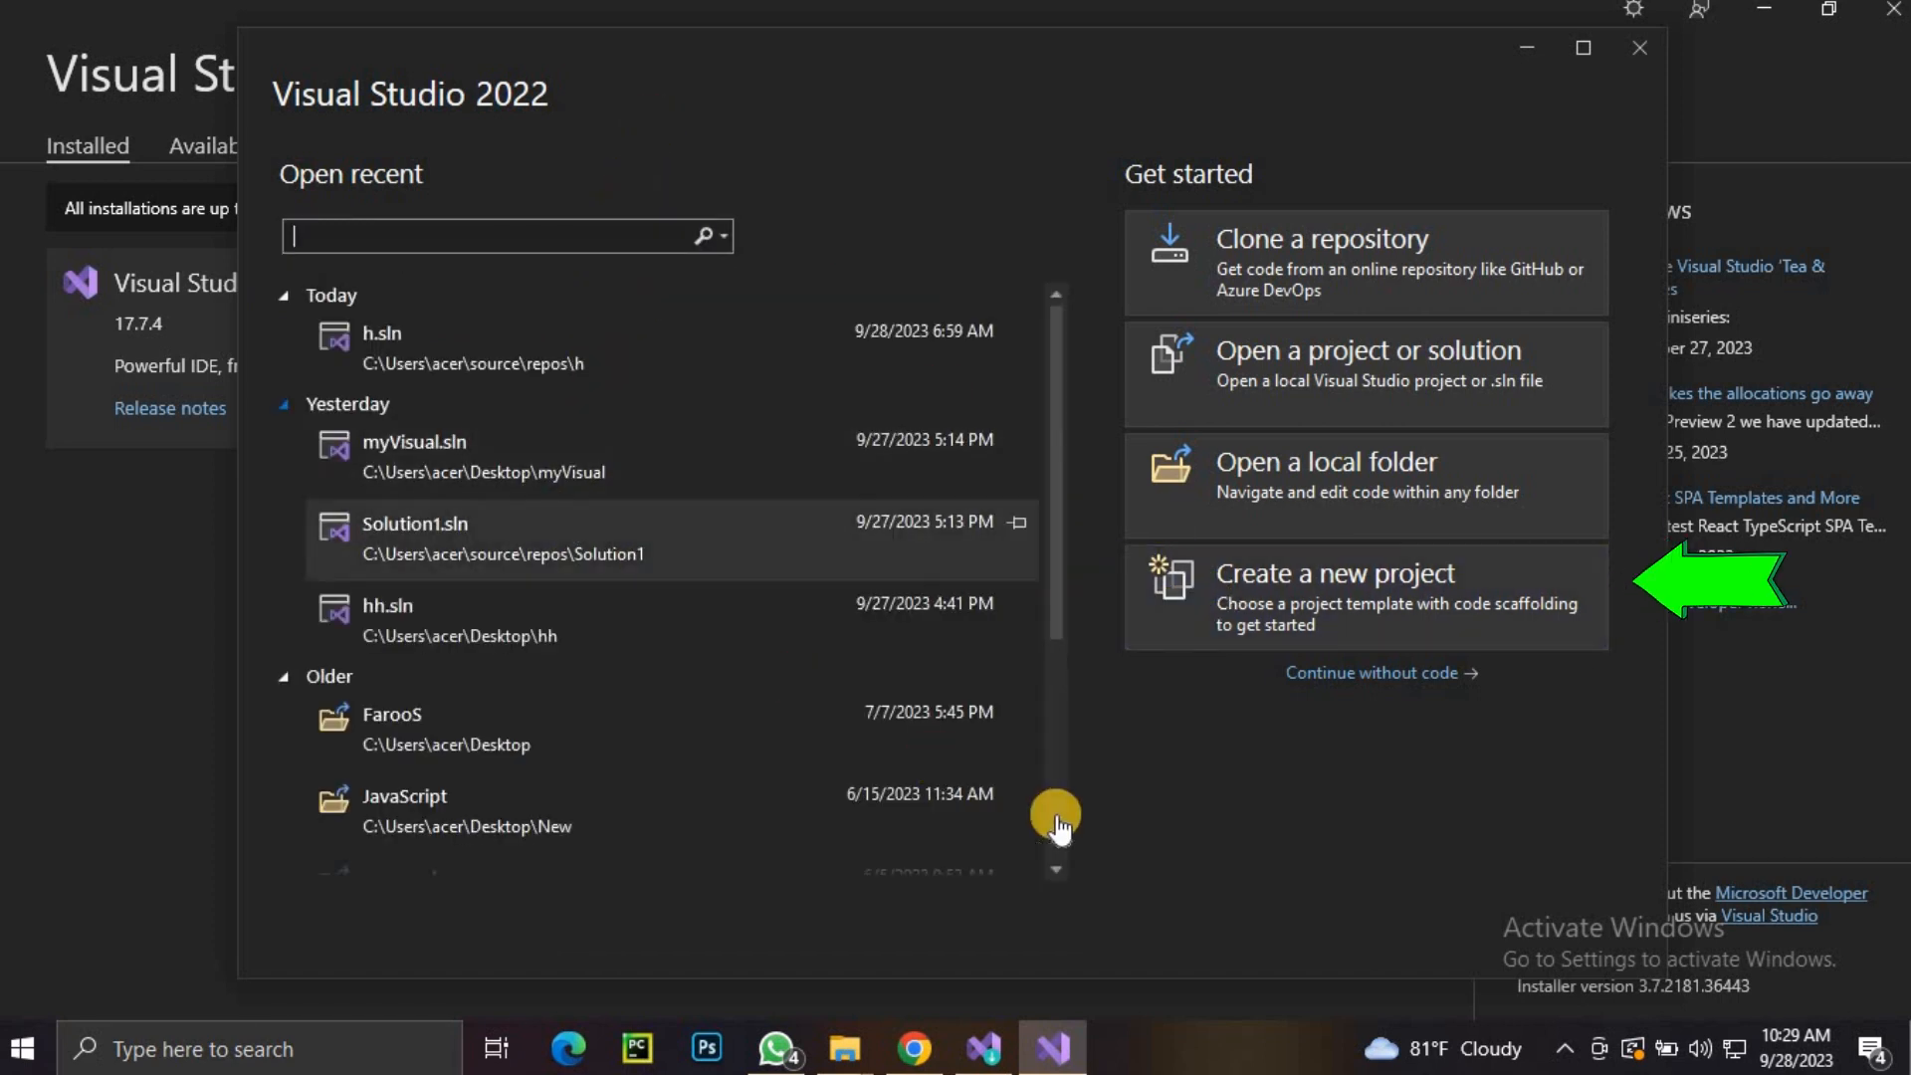
left_click(1189, 587)
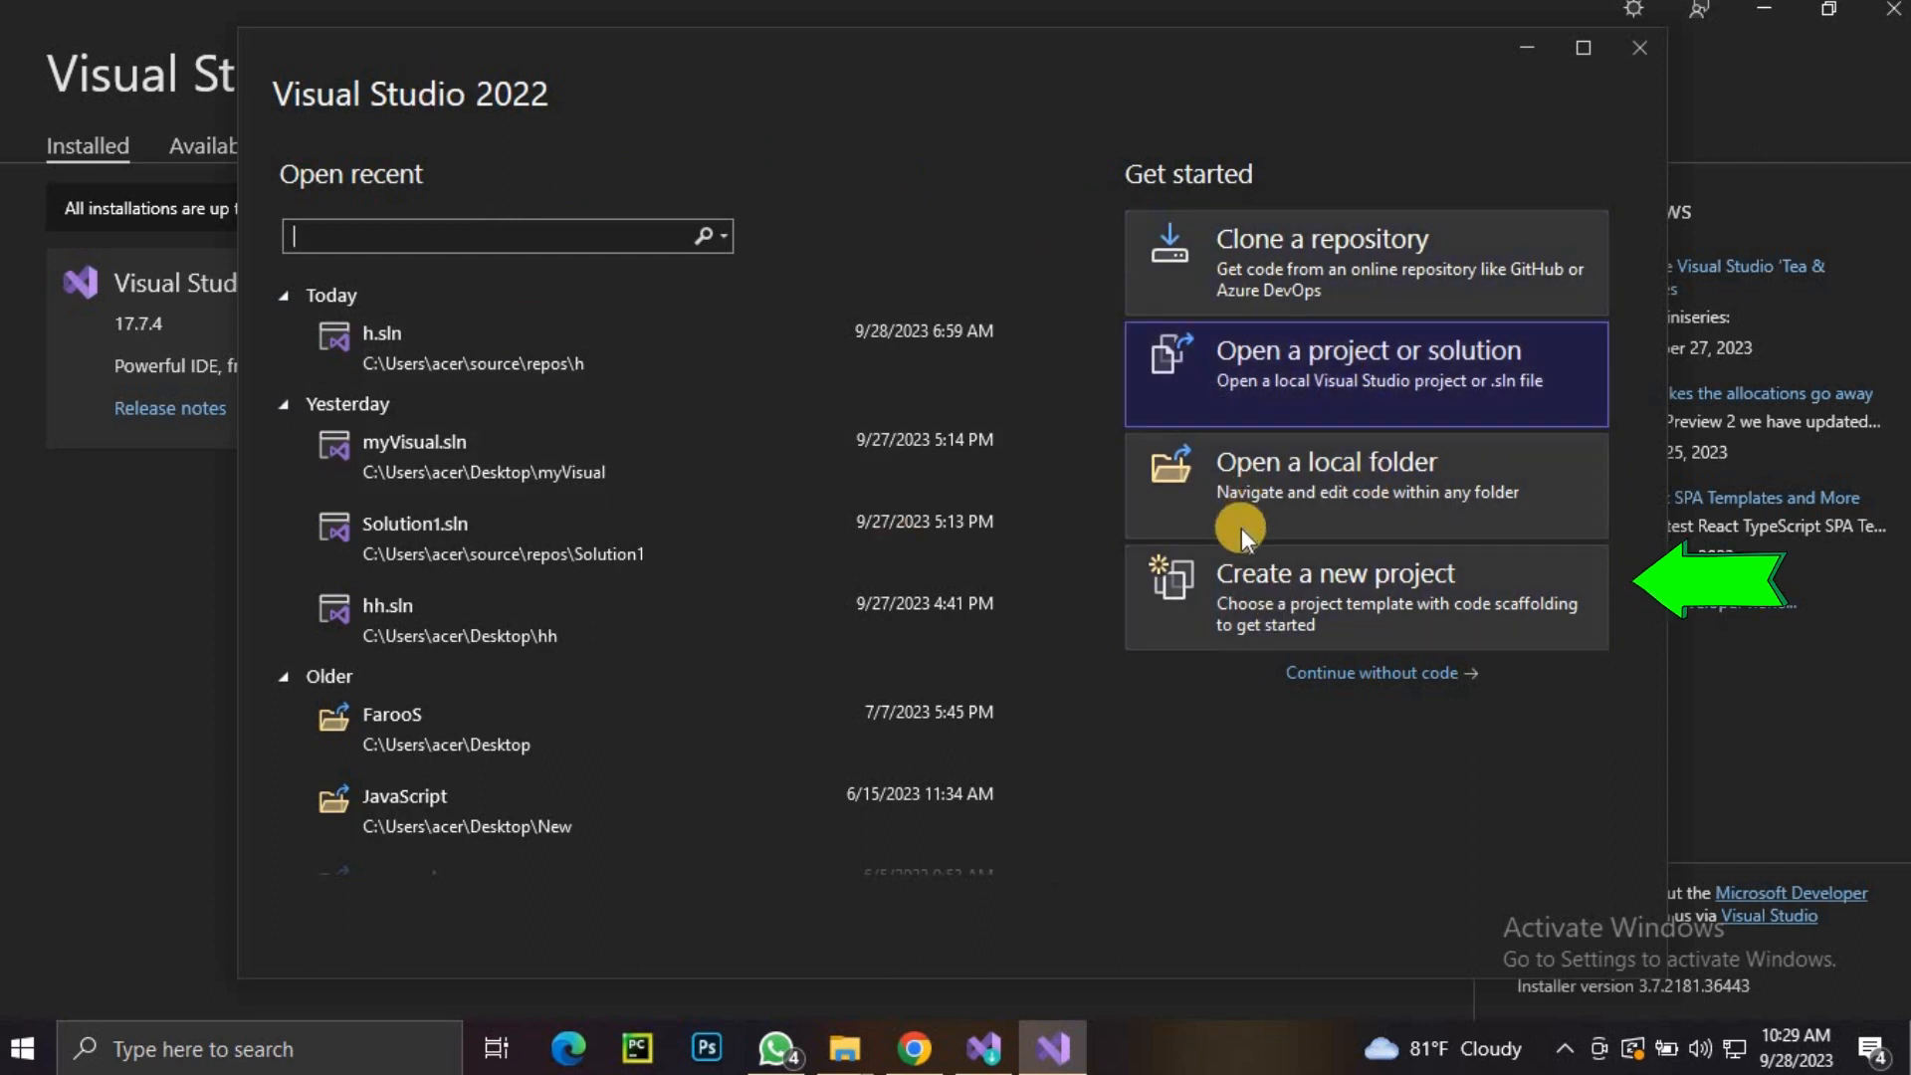
left_click(1218, 577)
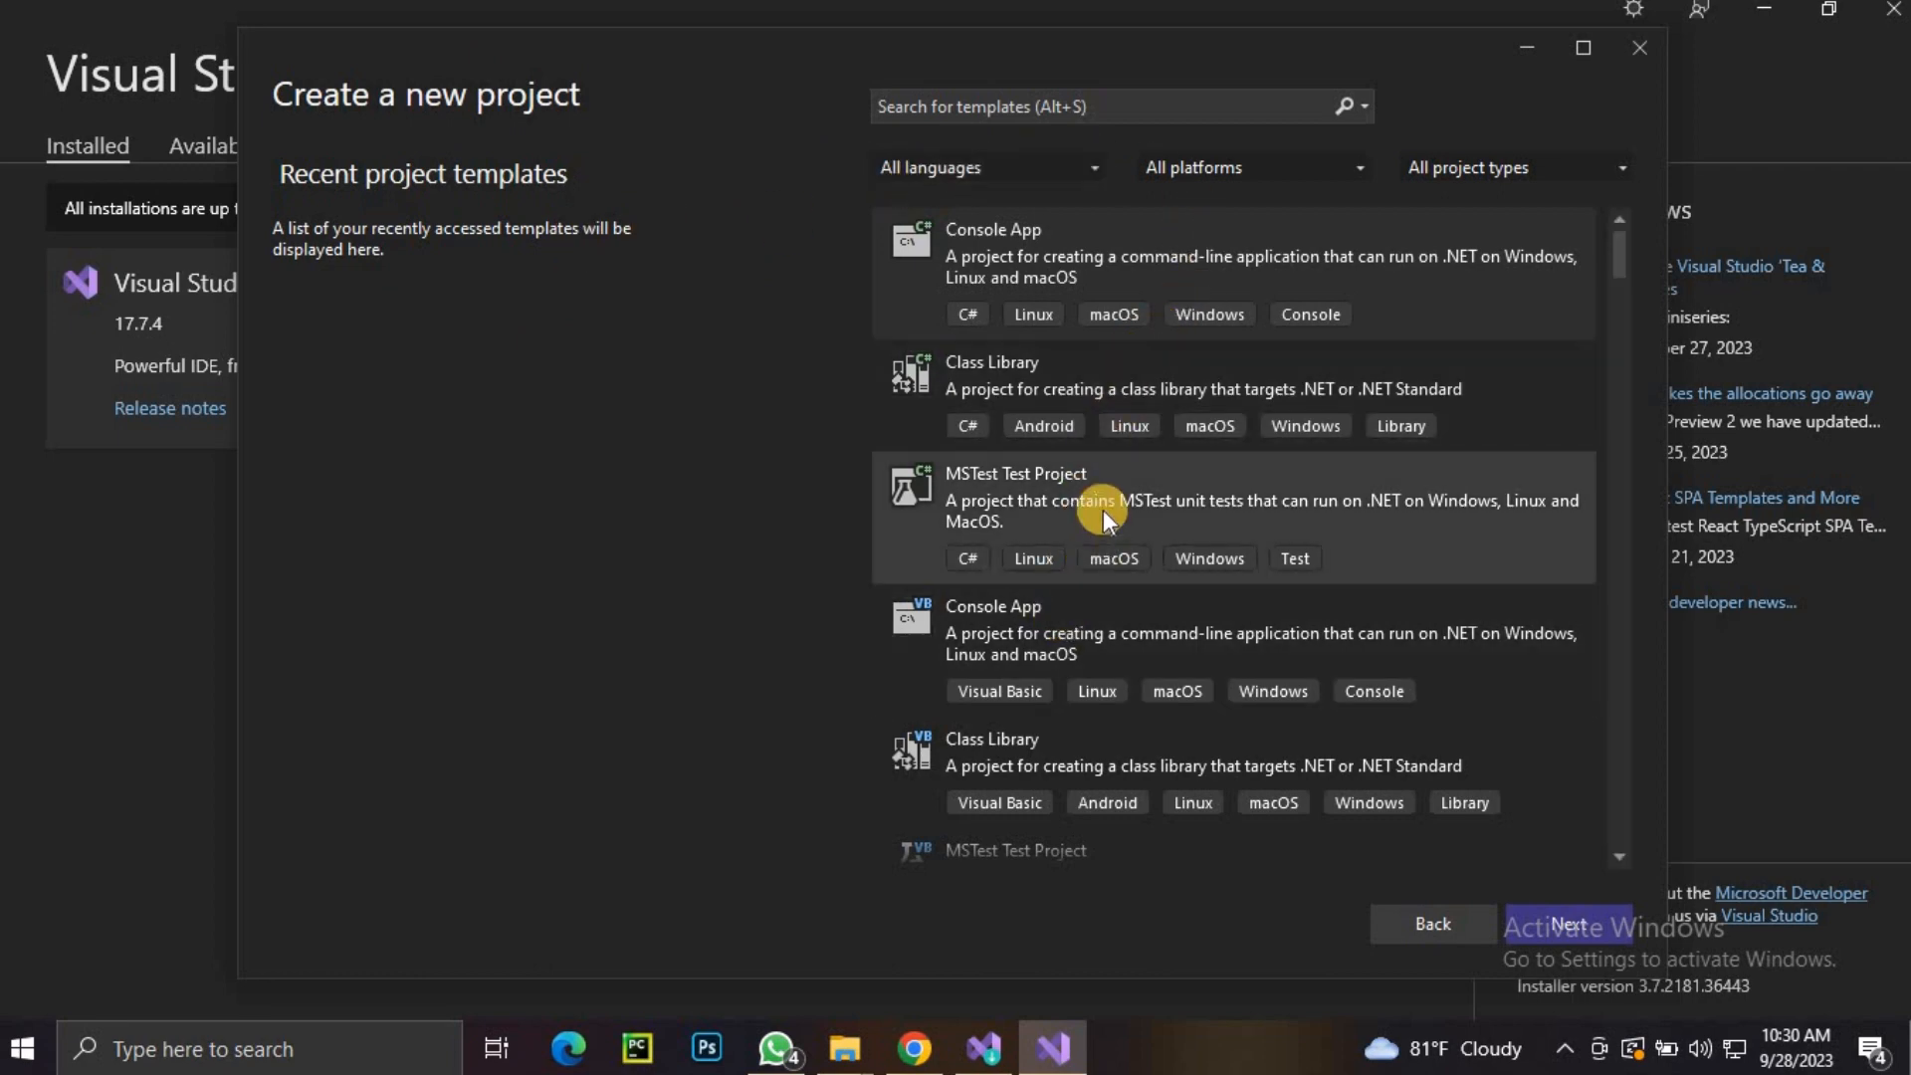
Filter the project templates to the C# language and the Windows platform.
scroll(1102, 509, "down", 5)
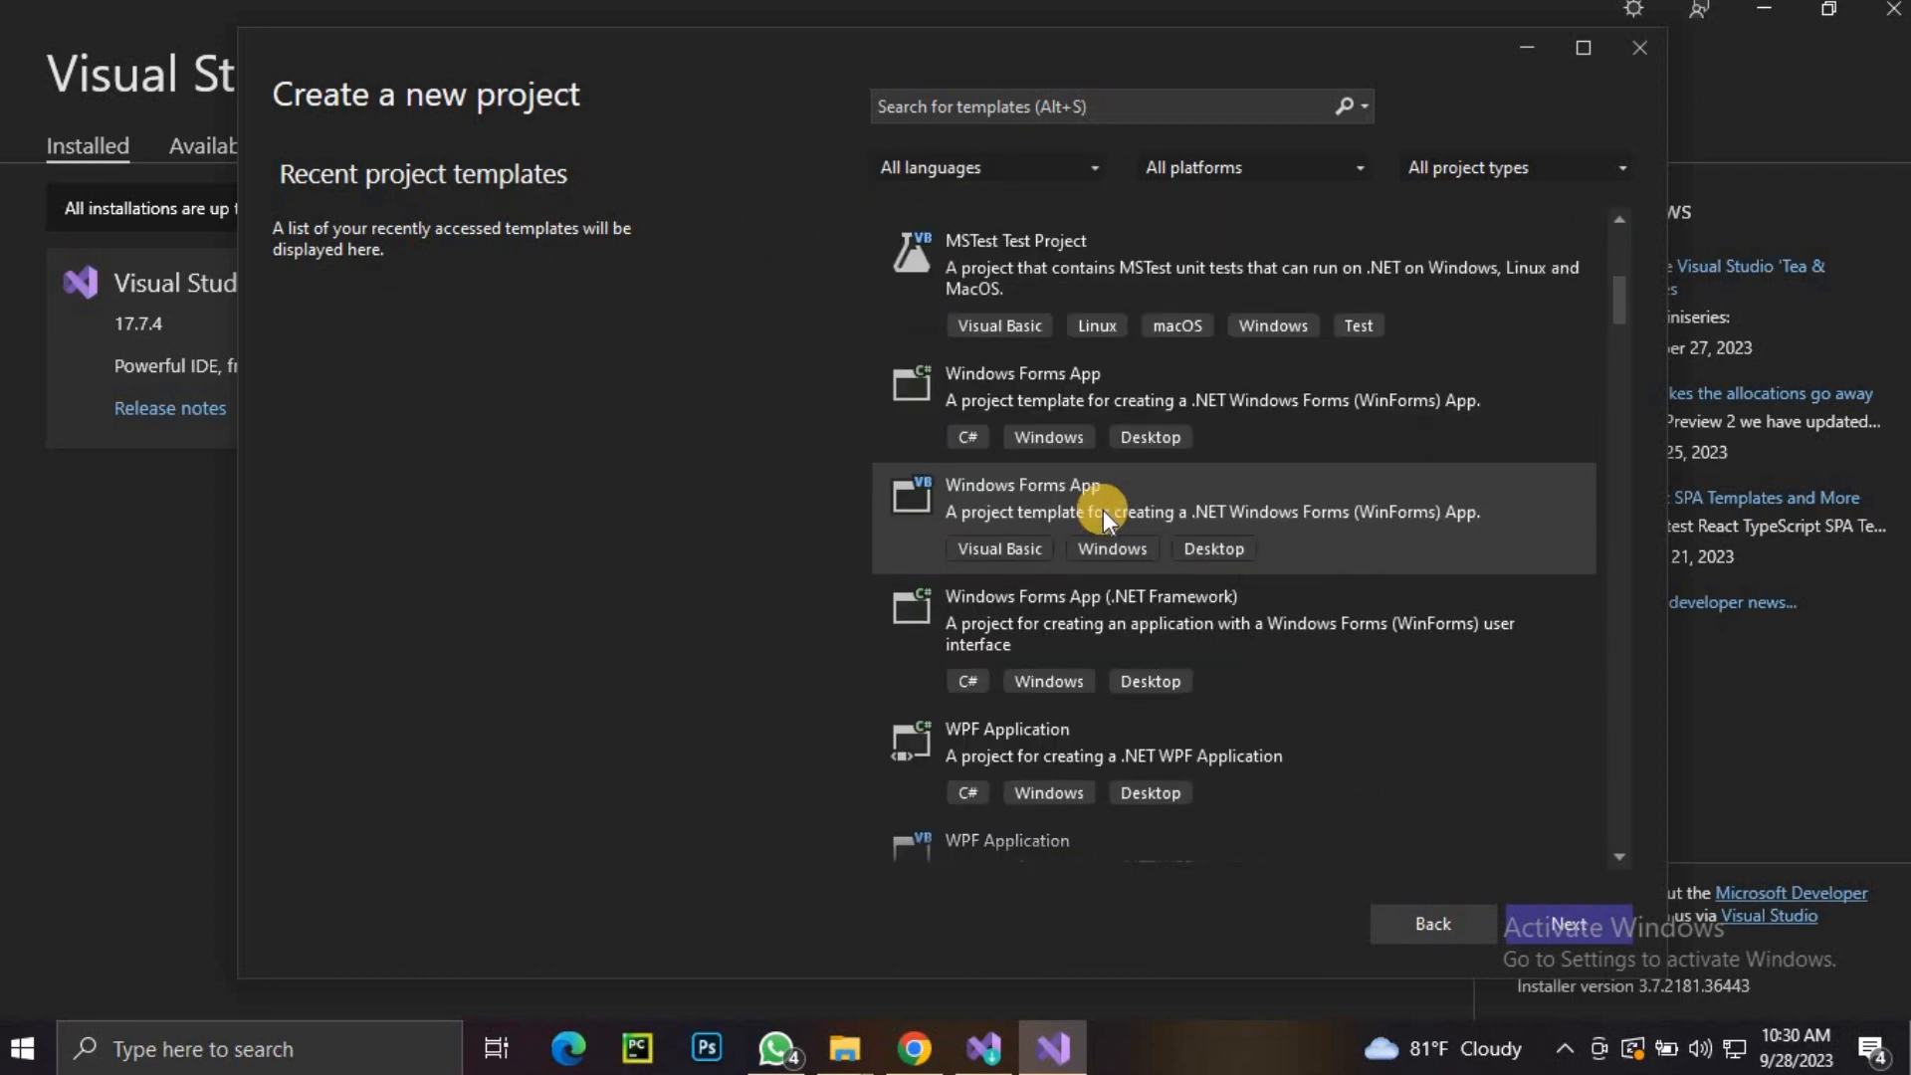
scroll(1103, 510, "up", 5)
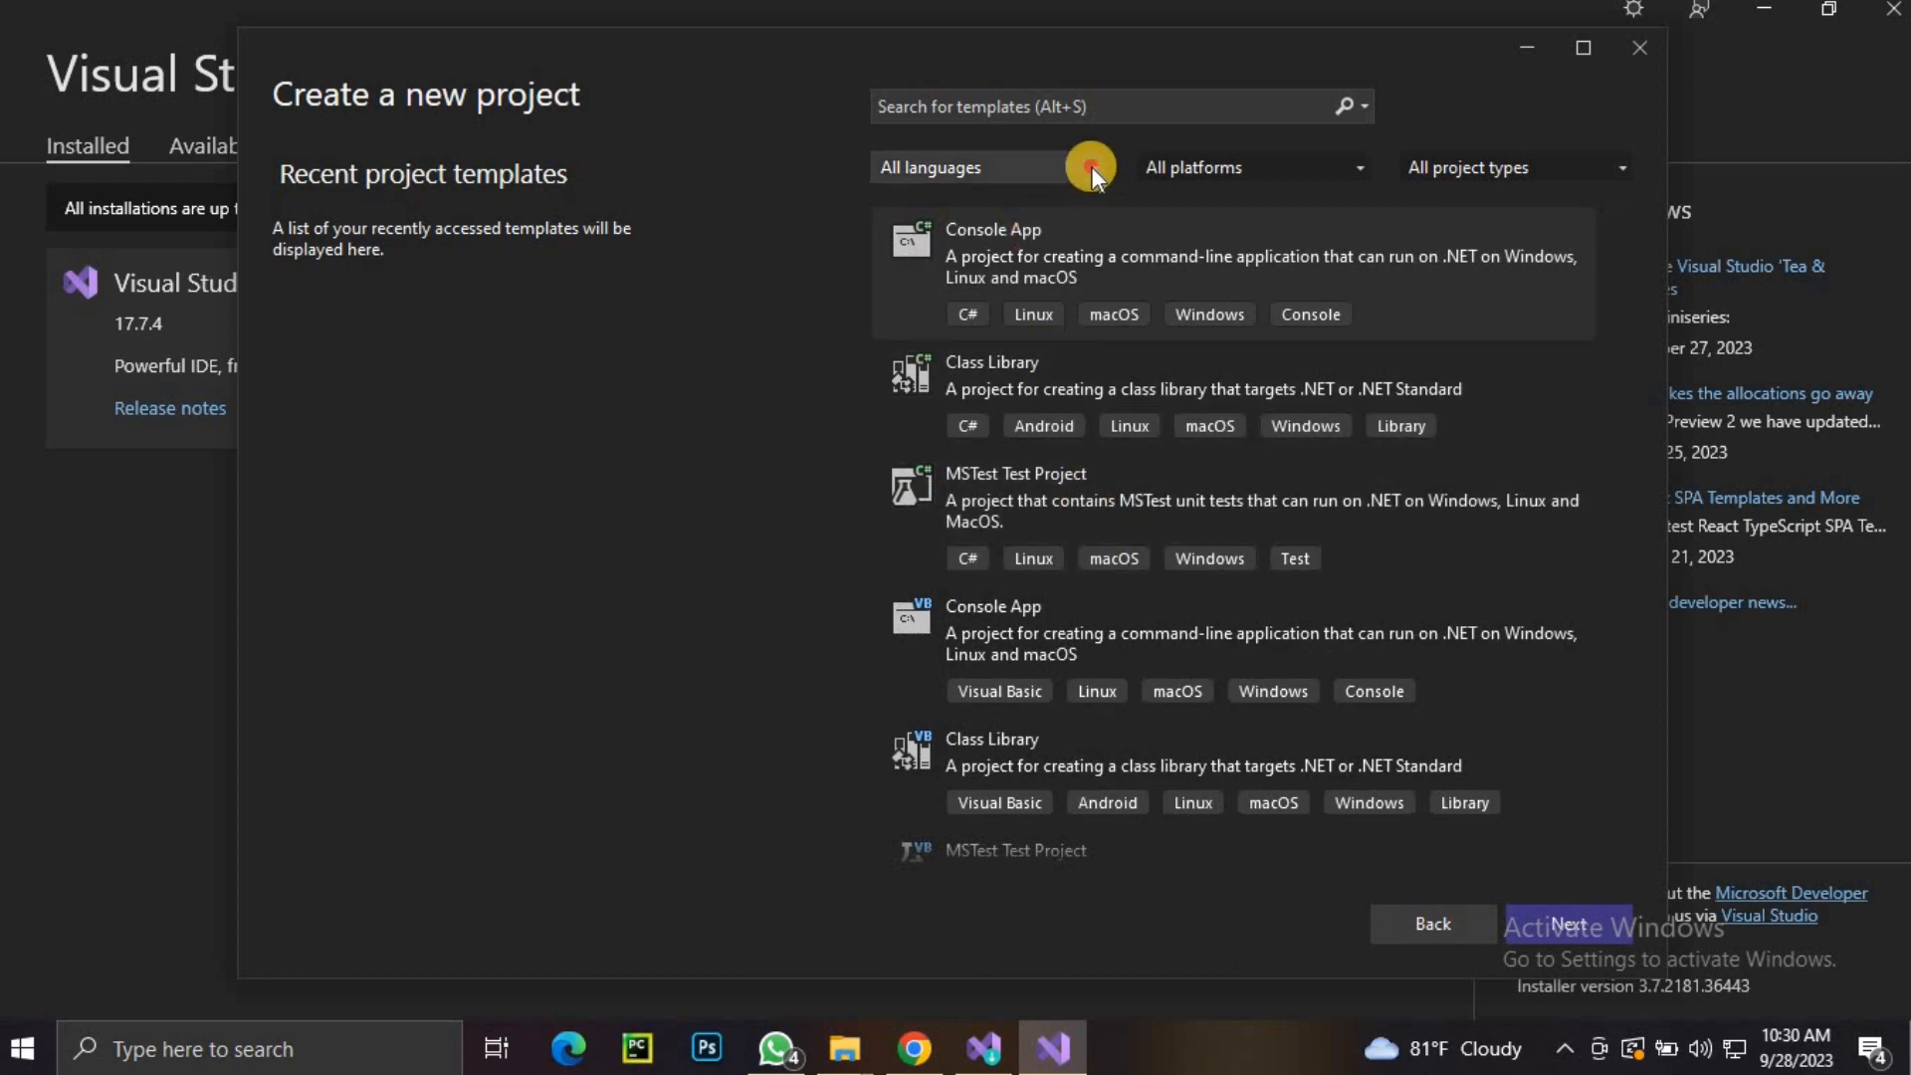
left_click(1090, 165)
left_click(1001, 223)
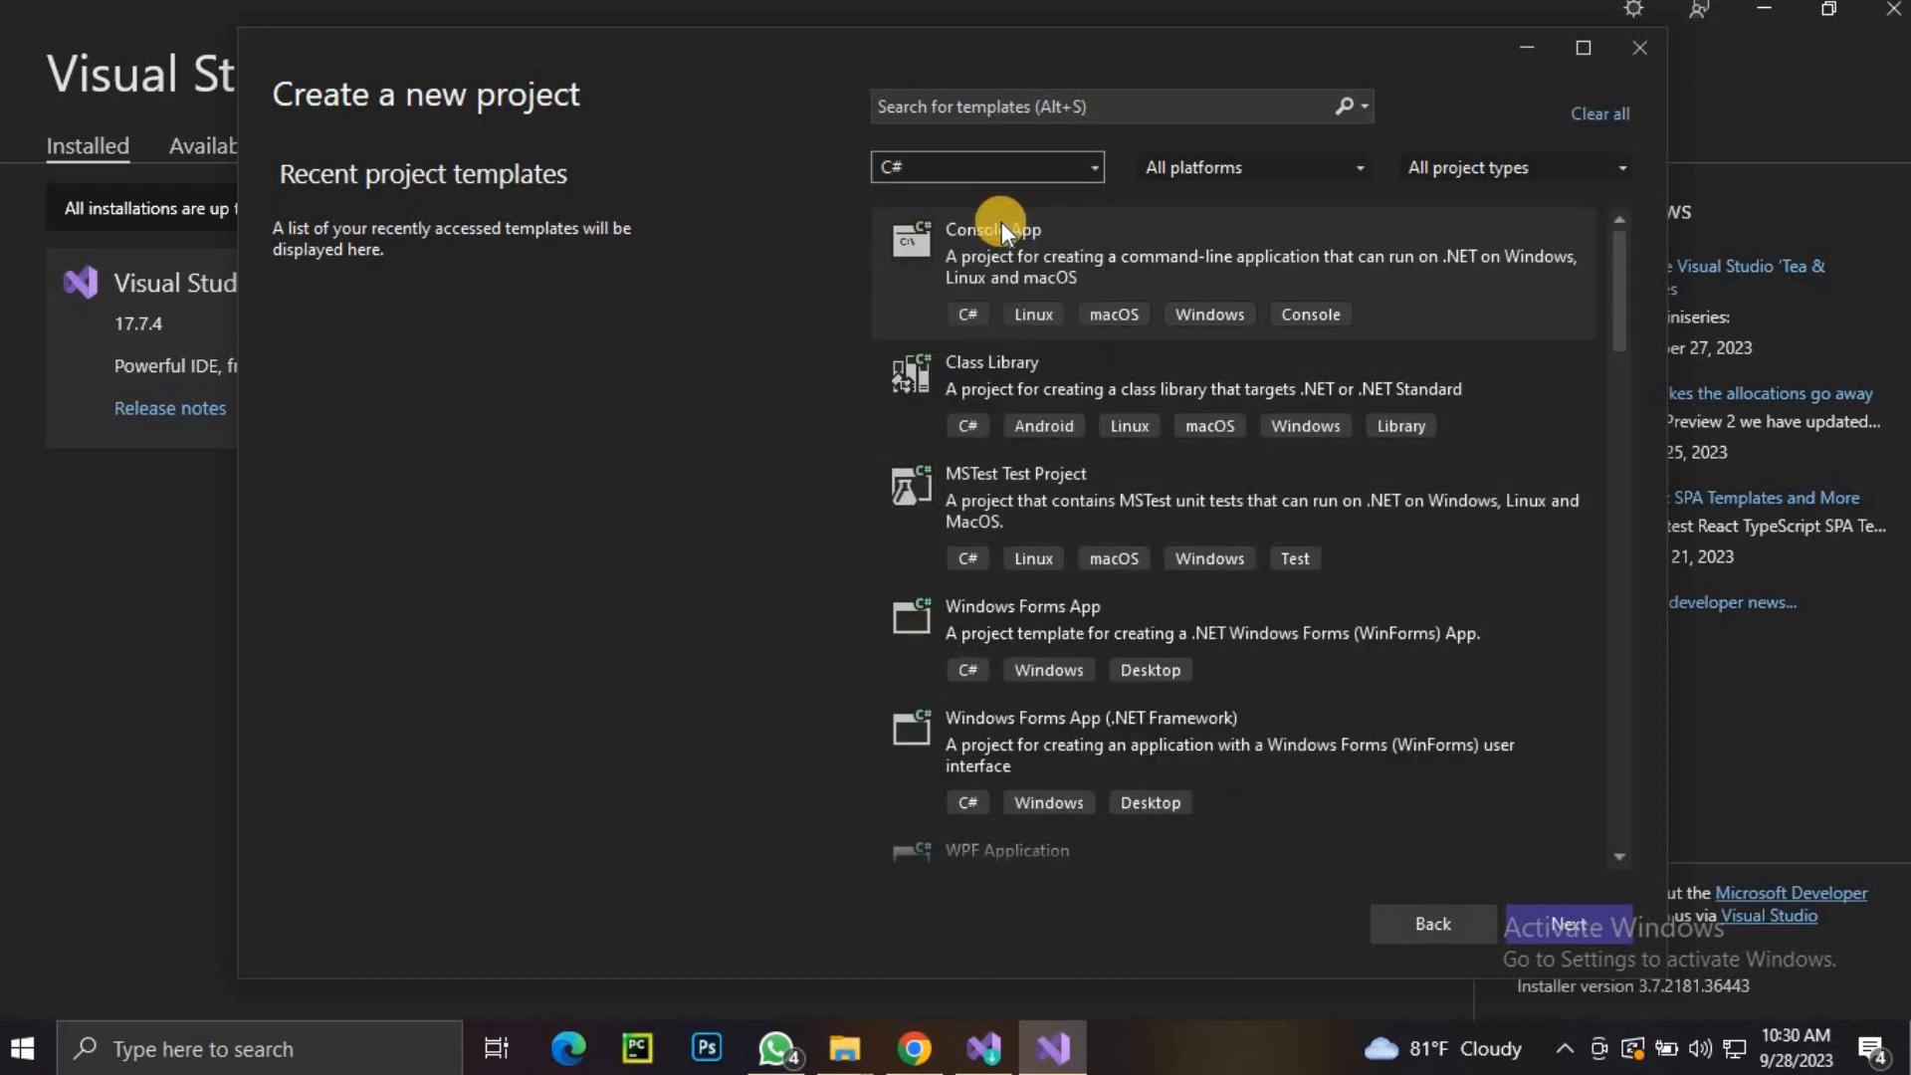
left_click(1232, 165)
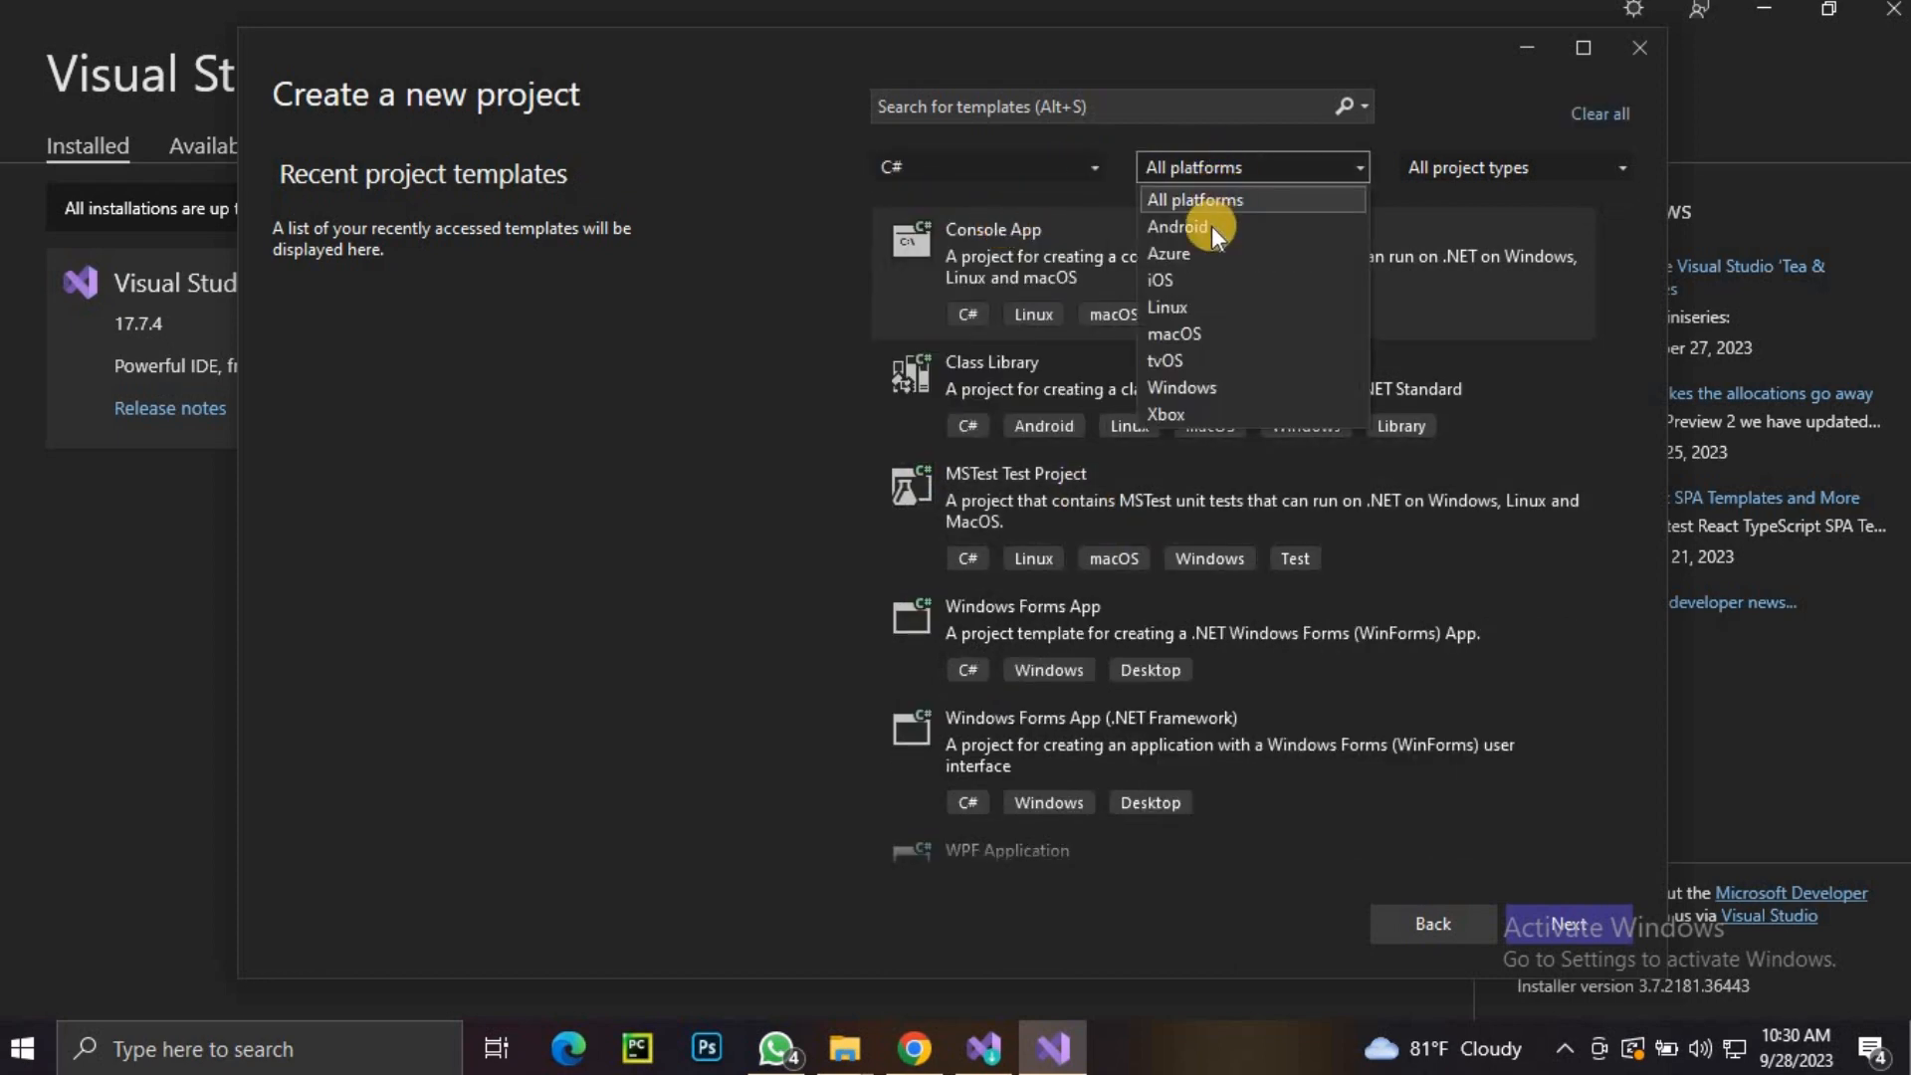
left_click(1212, 384)
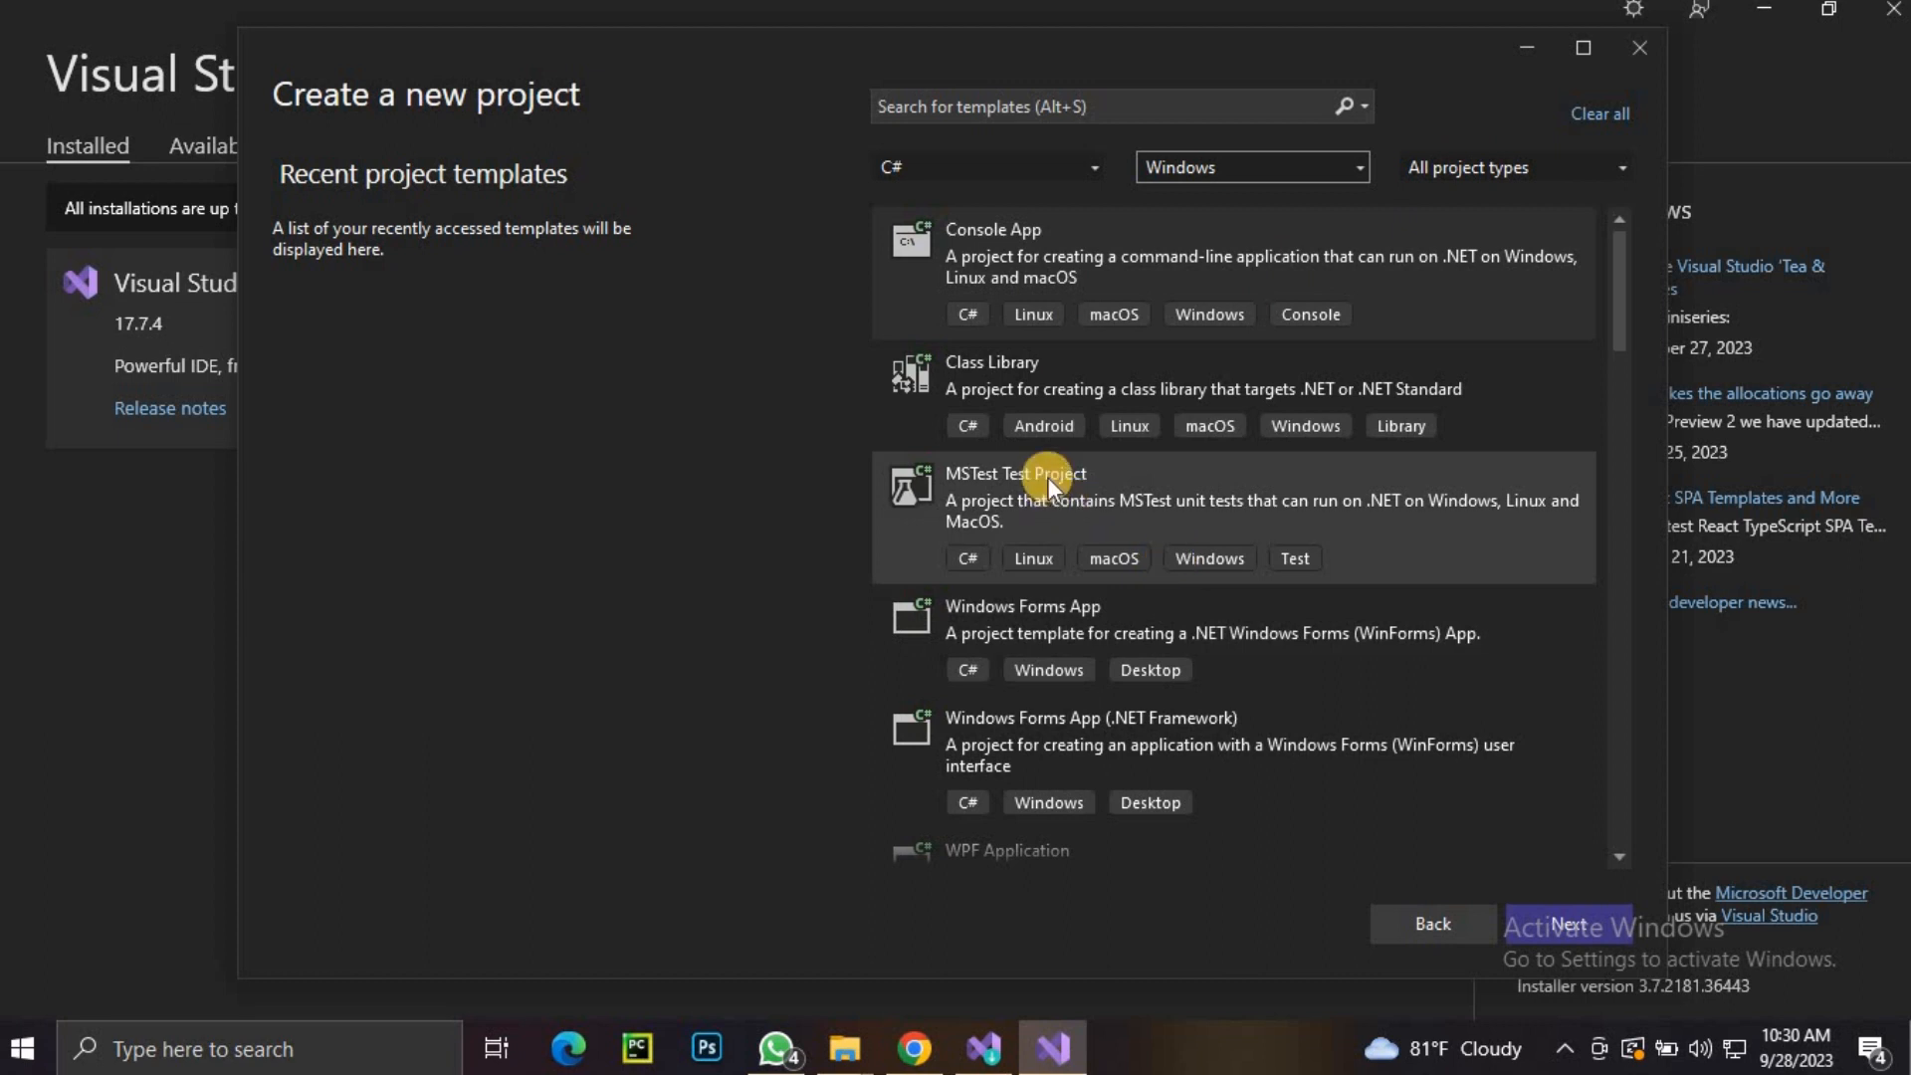
left_click(1057, 109)
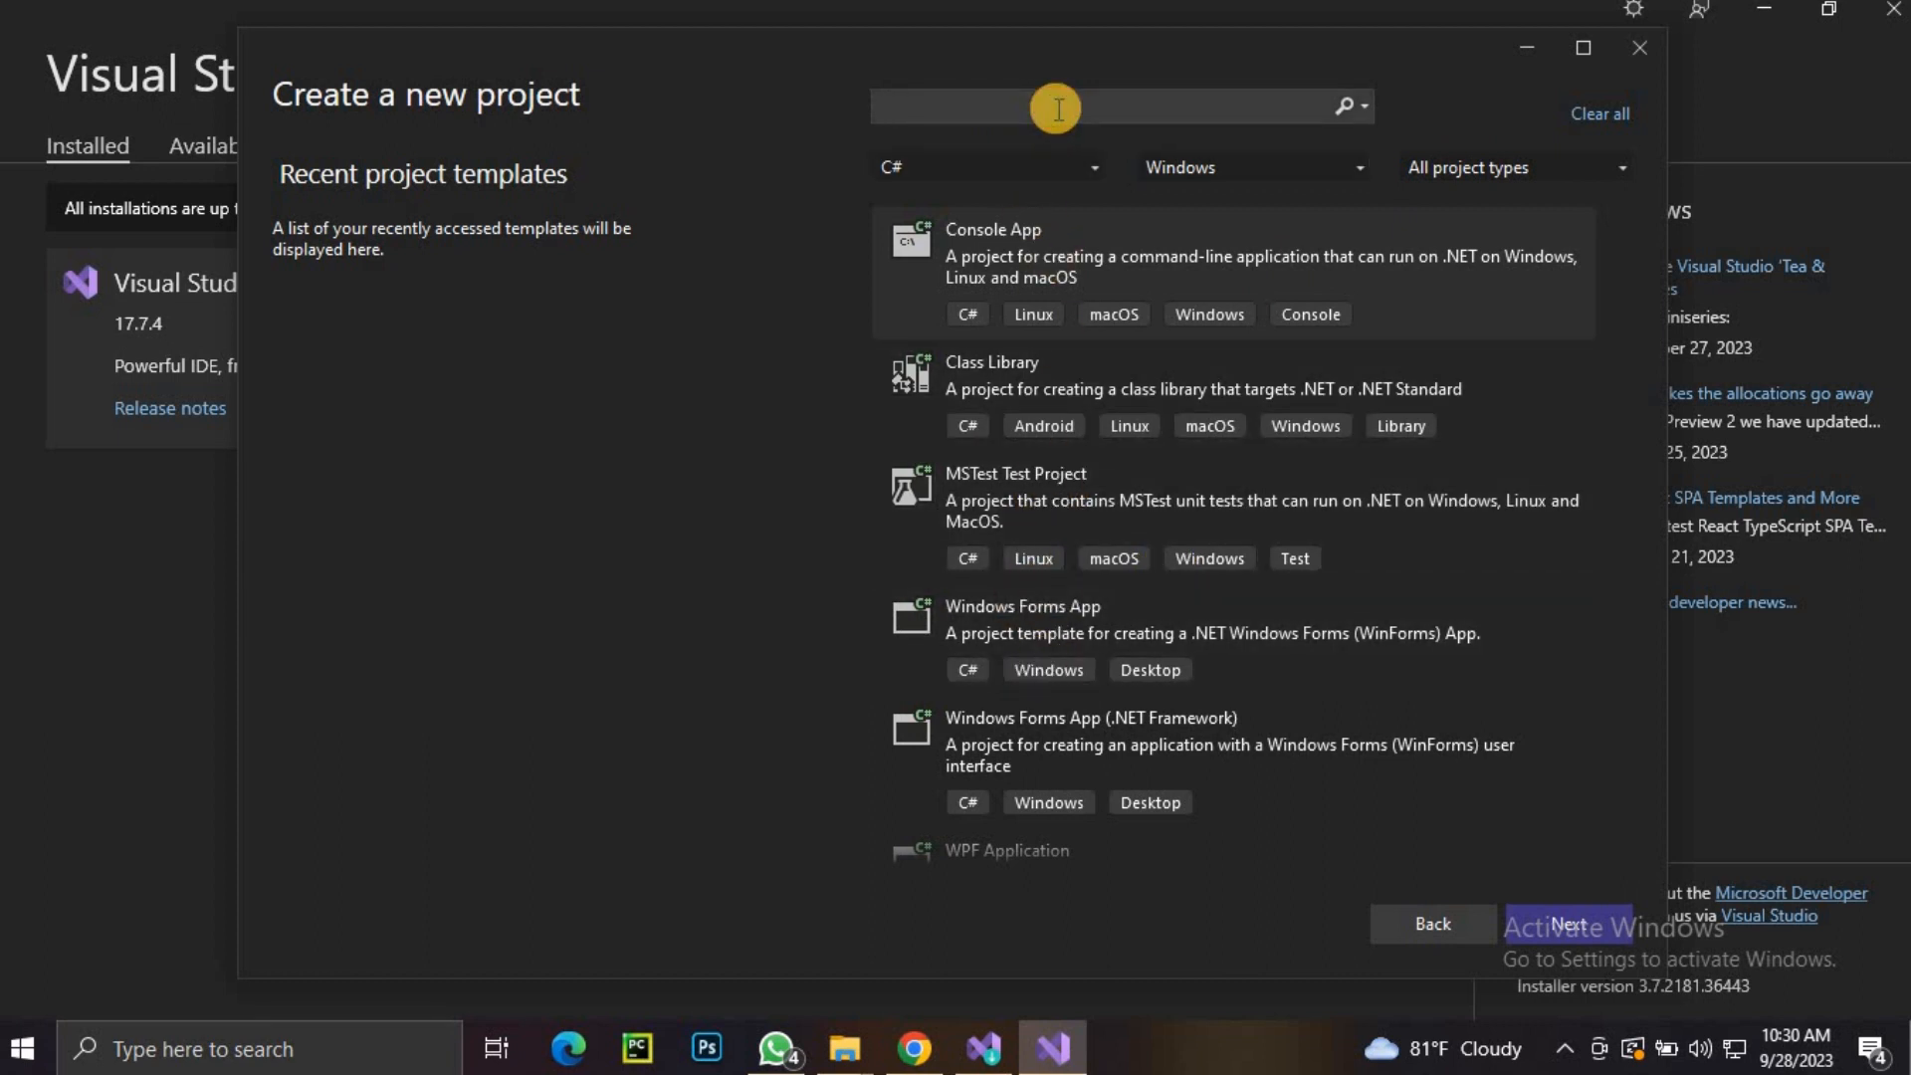
type("n")
key("BackSpace")
Choose the C# Windows Forms App (.NET Framework) template and proceed to the project configuration.
left_click(1236, 783)
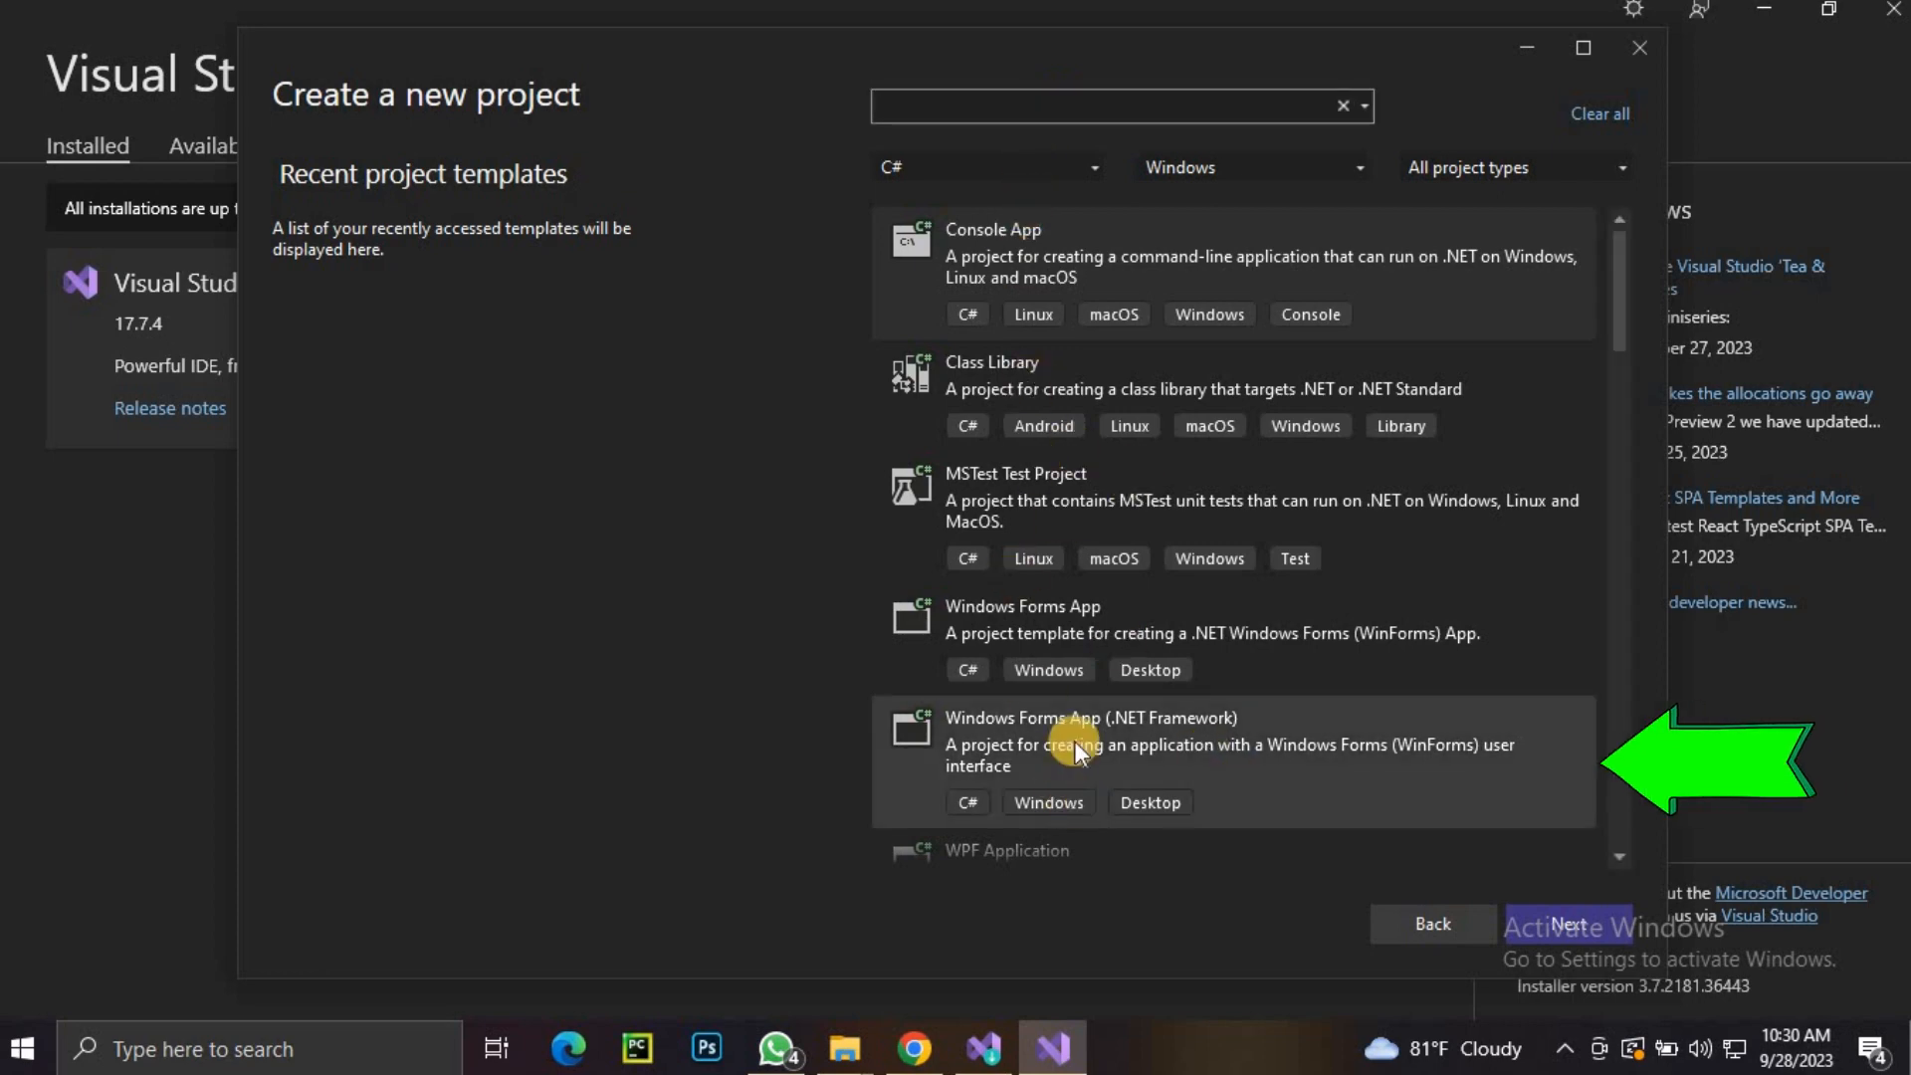
left_click(1202, 746)
left_click(1581, 930)
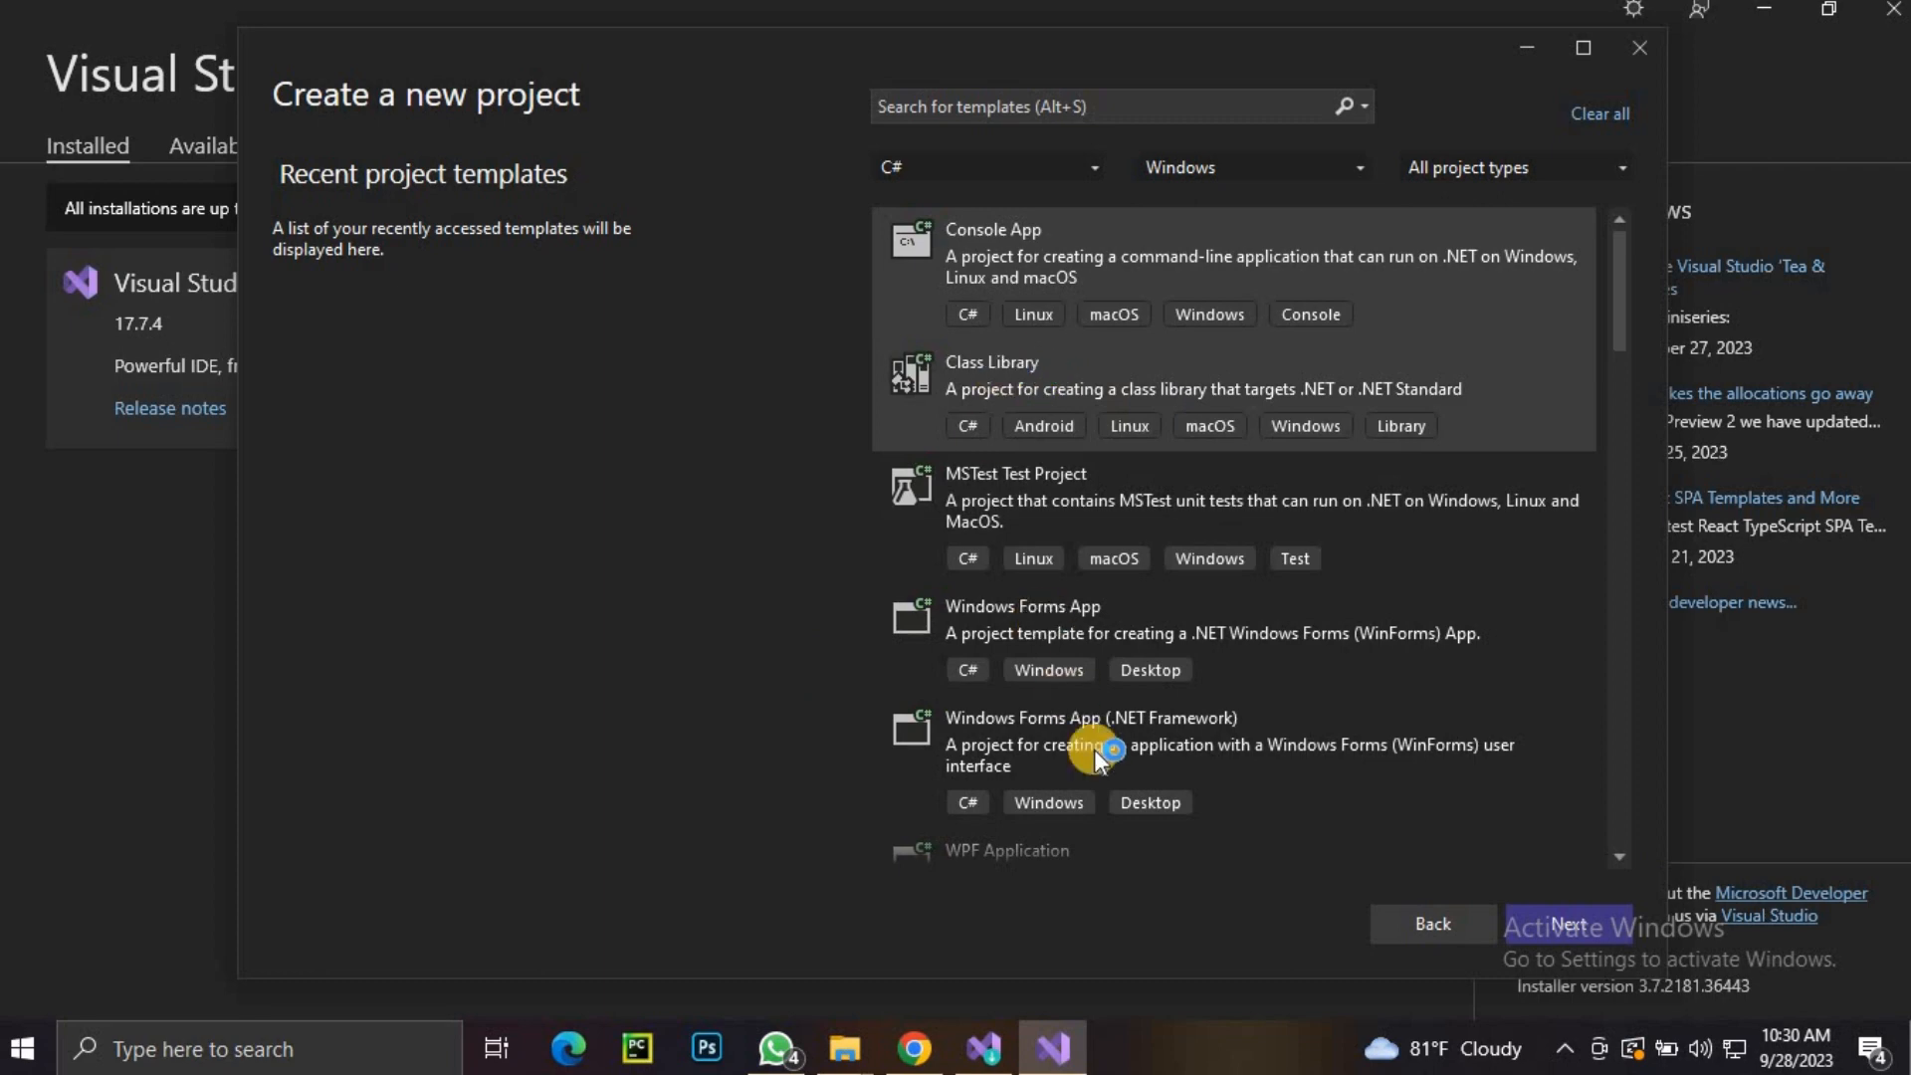
left_click(1273, 743)
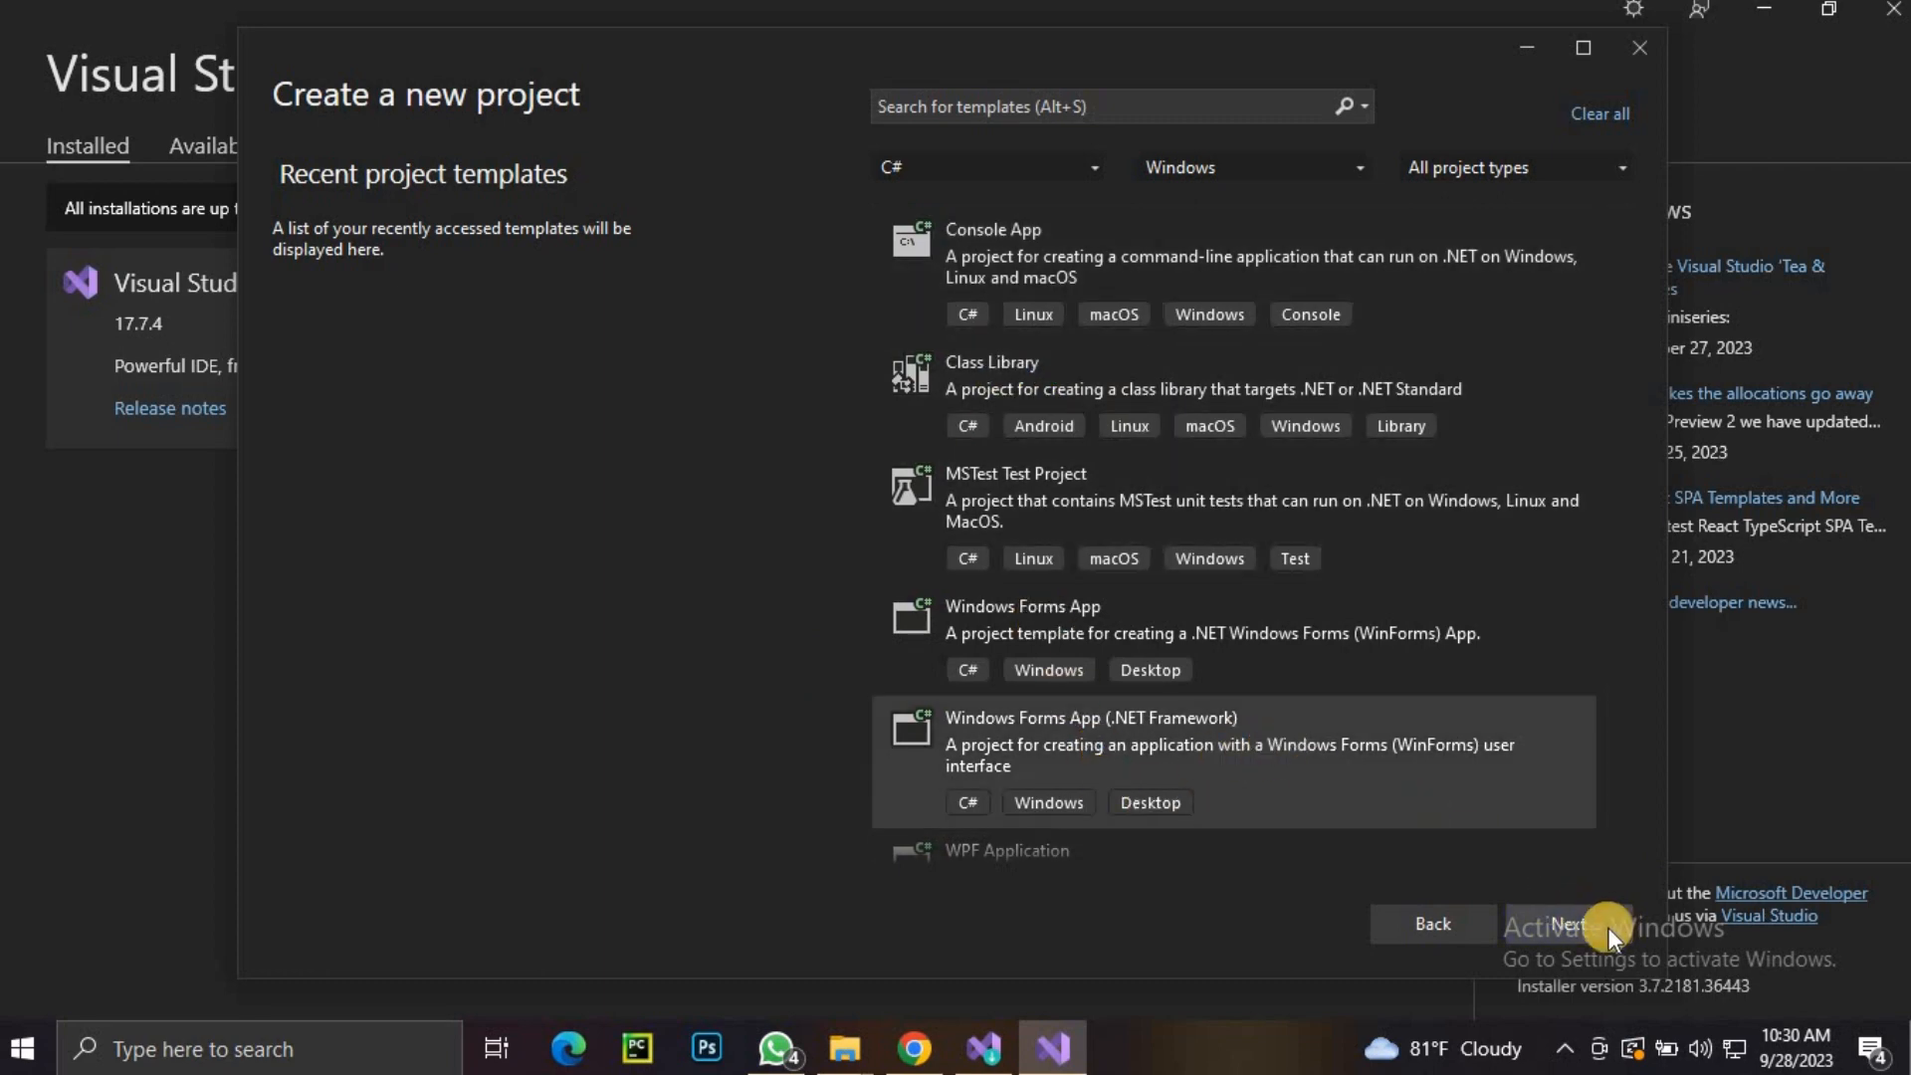
left_click(1579, 930)
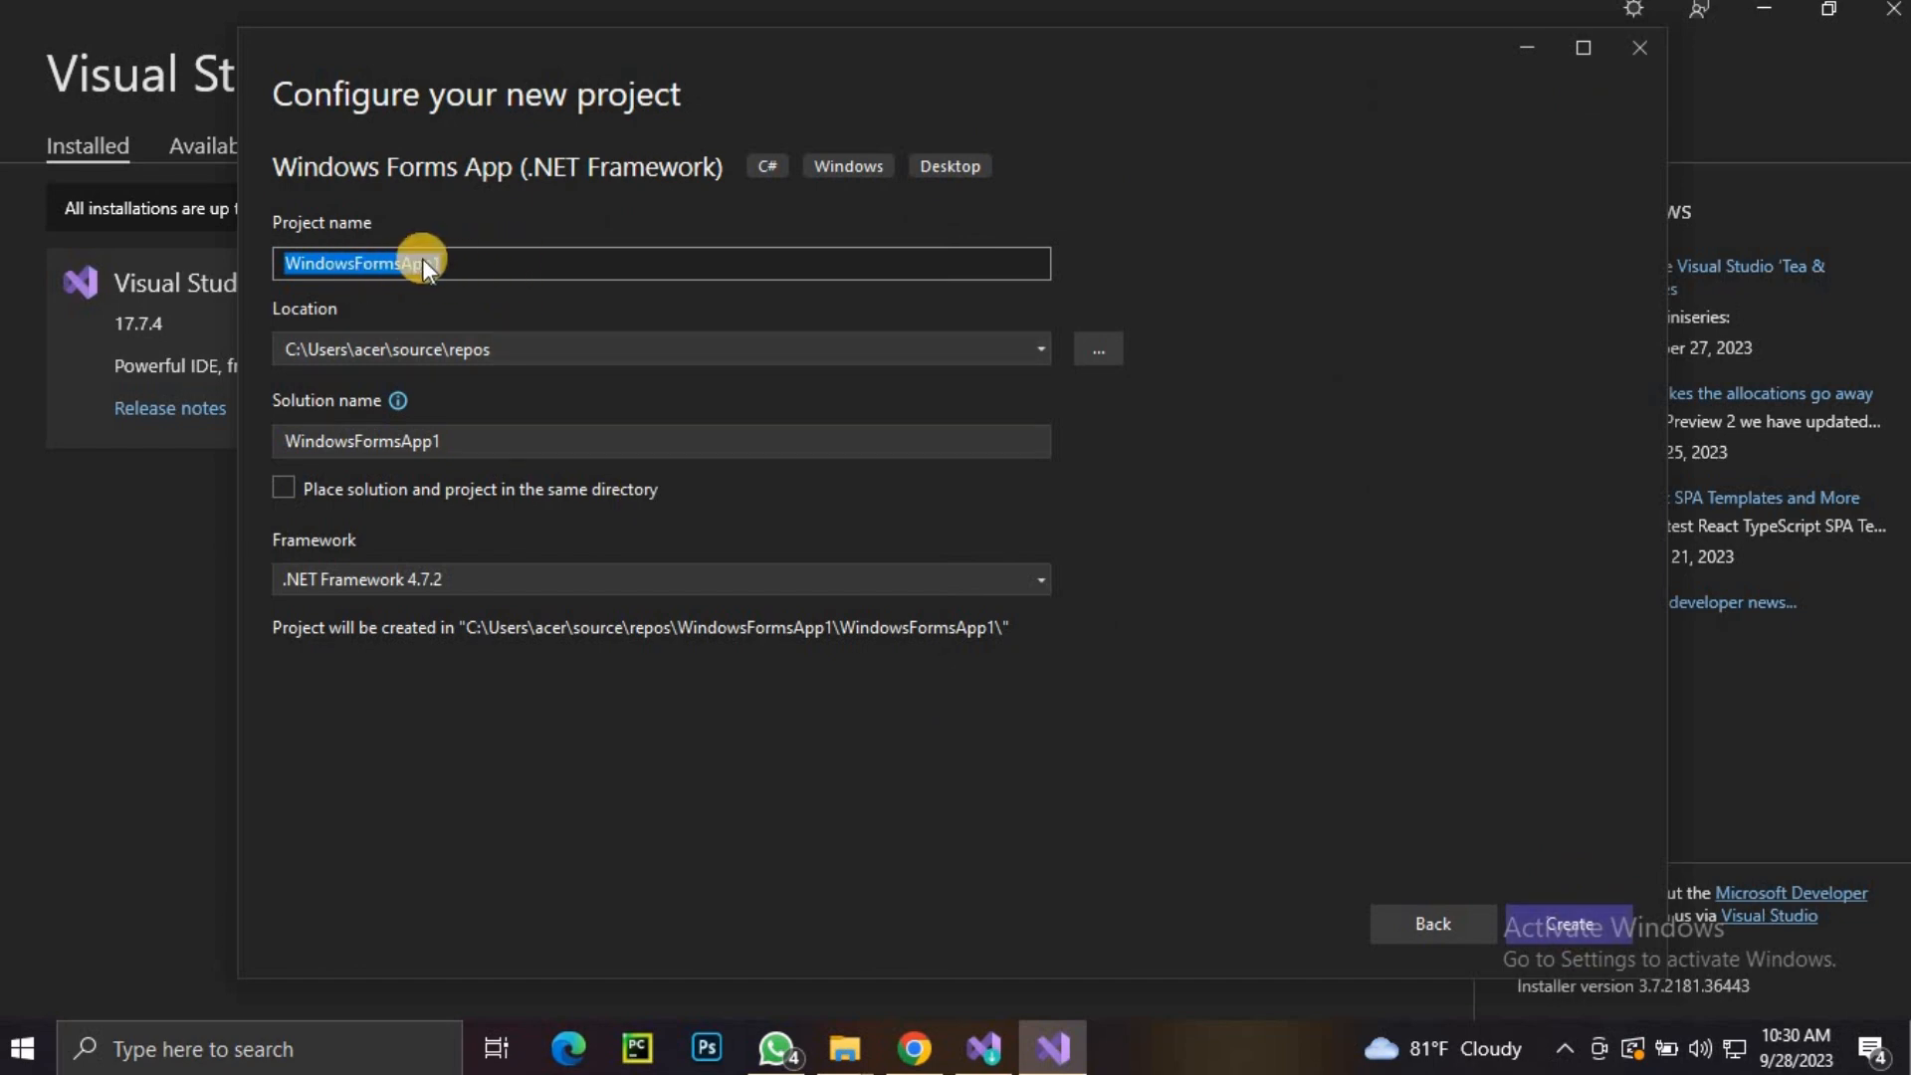
Name the new Windows Forms project newProject.
key("BackSpace")
type("new")
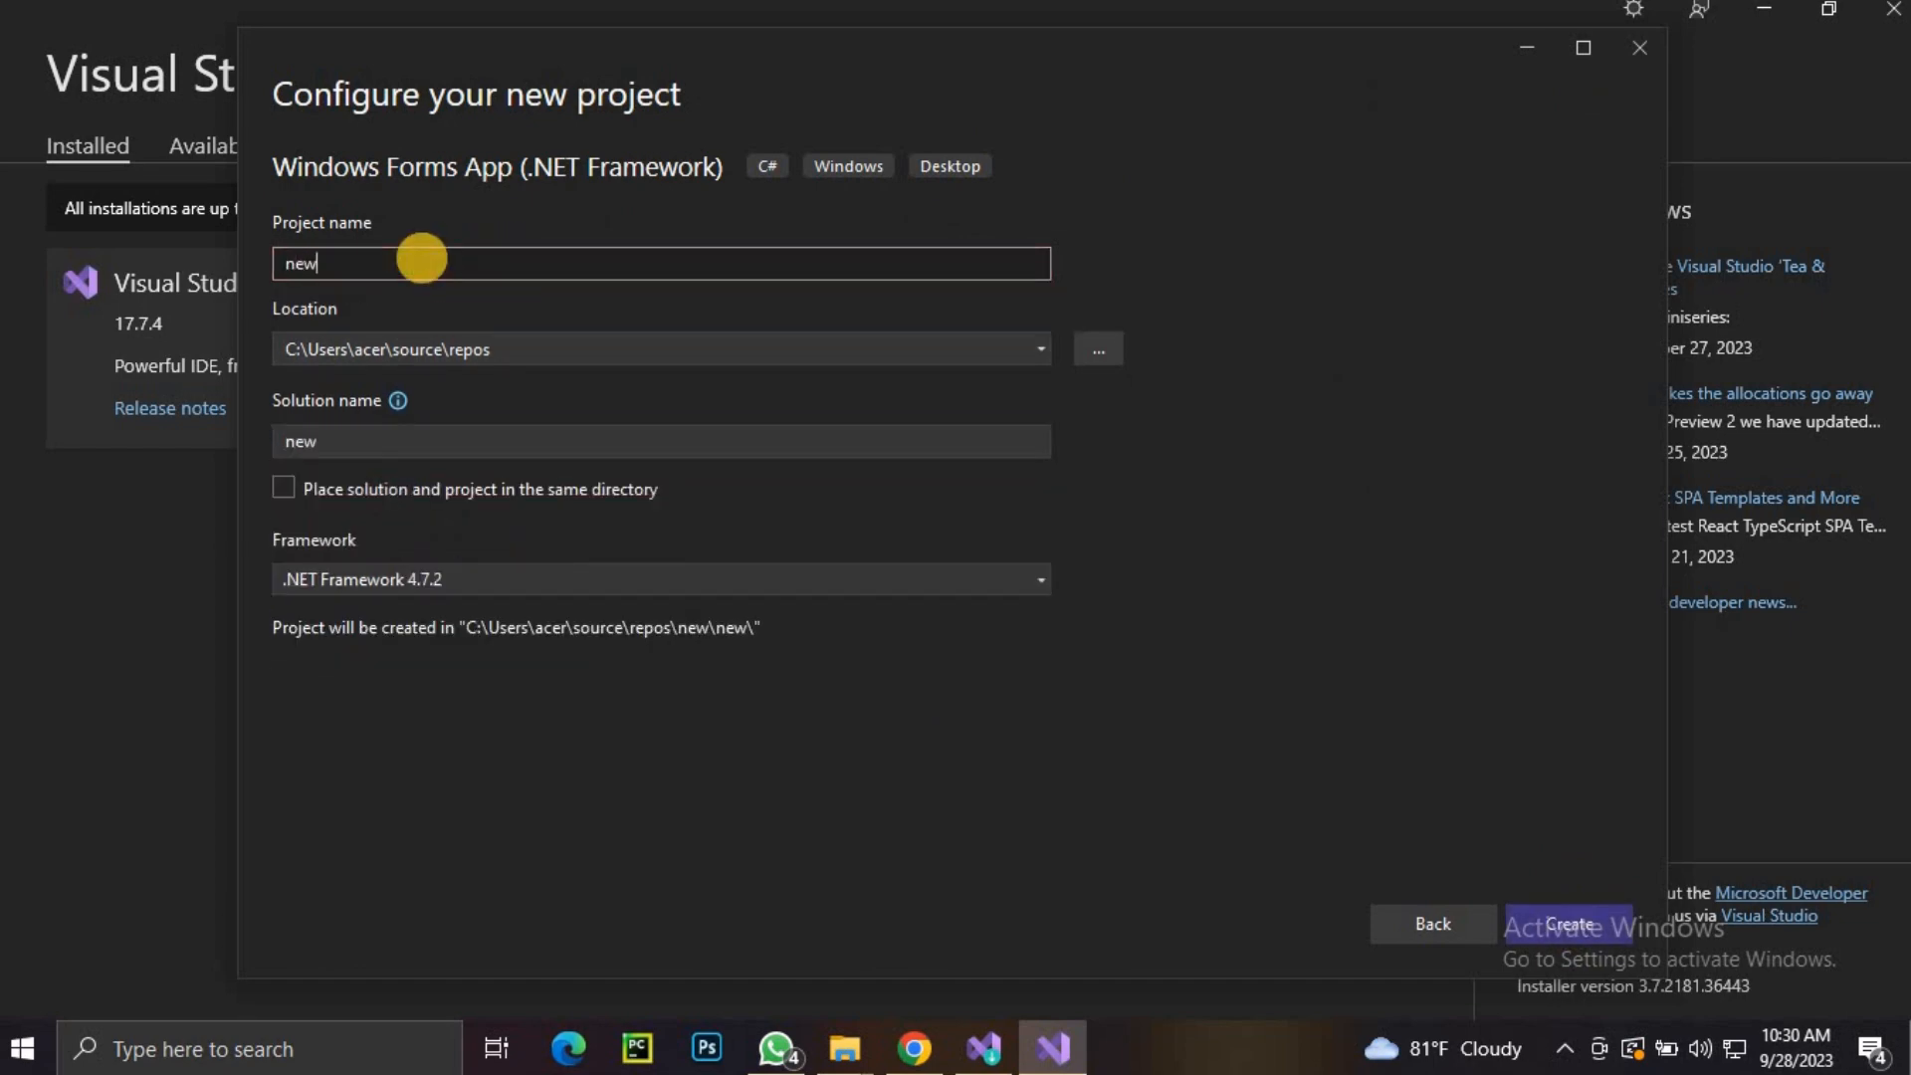
type("Project")
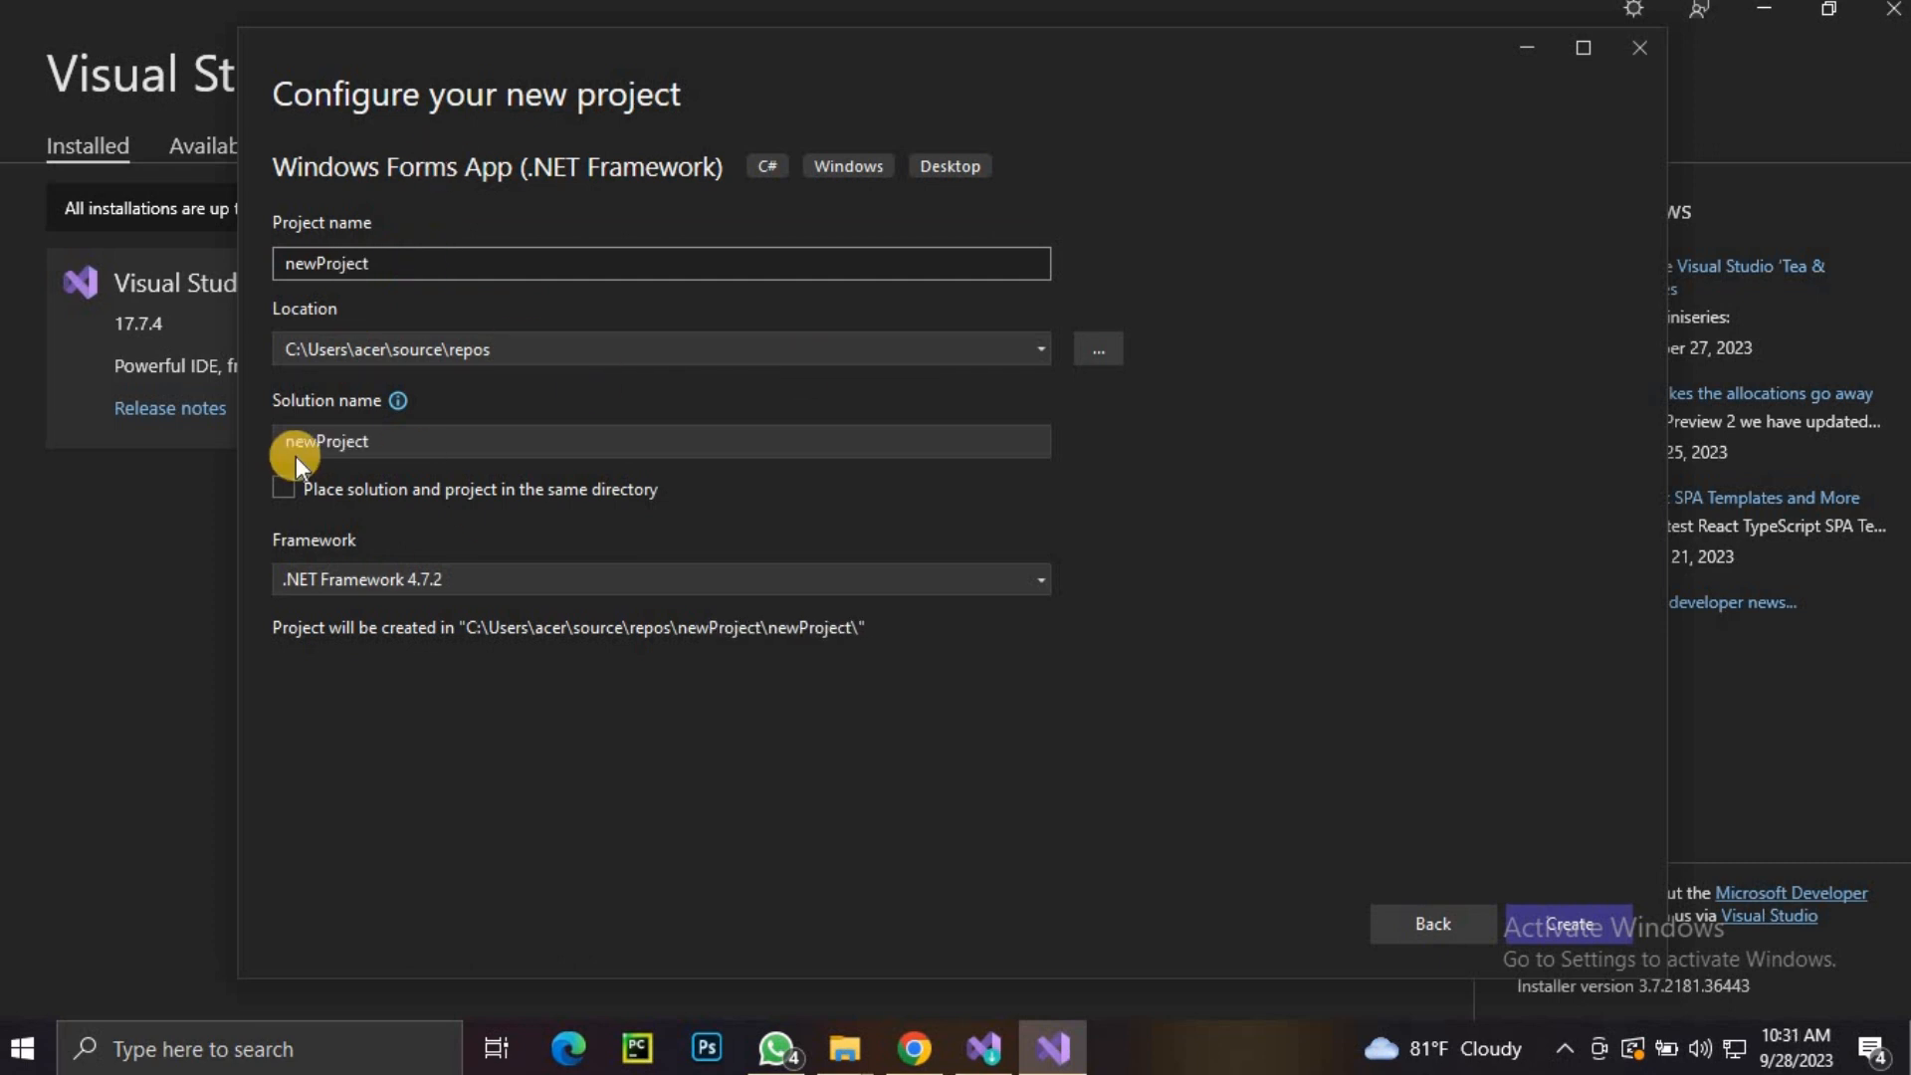
Create a folder named "visual programming" on the Desktop and choose it as the project location.
left_click(1098, 349)
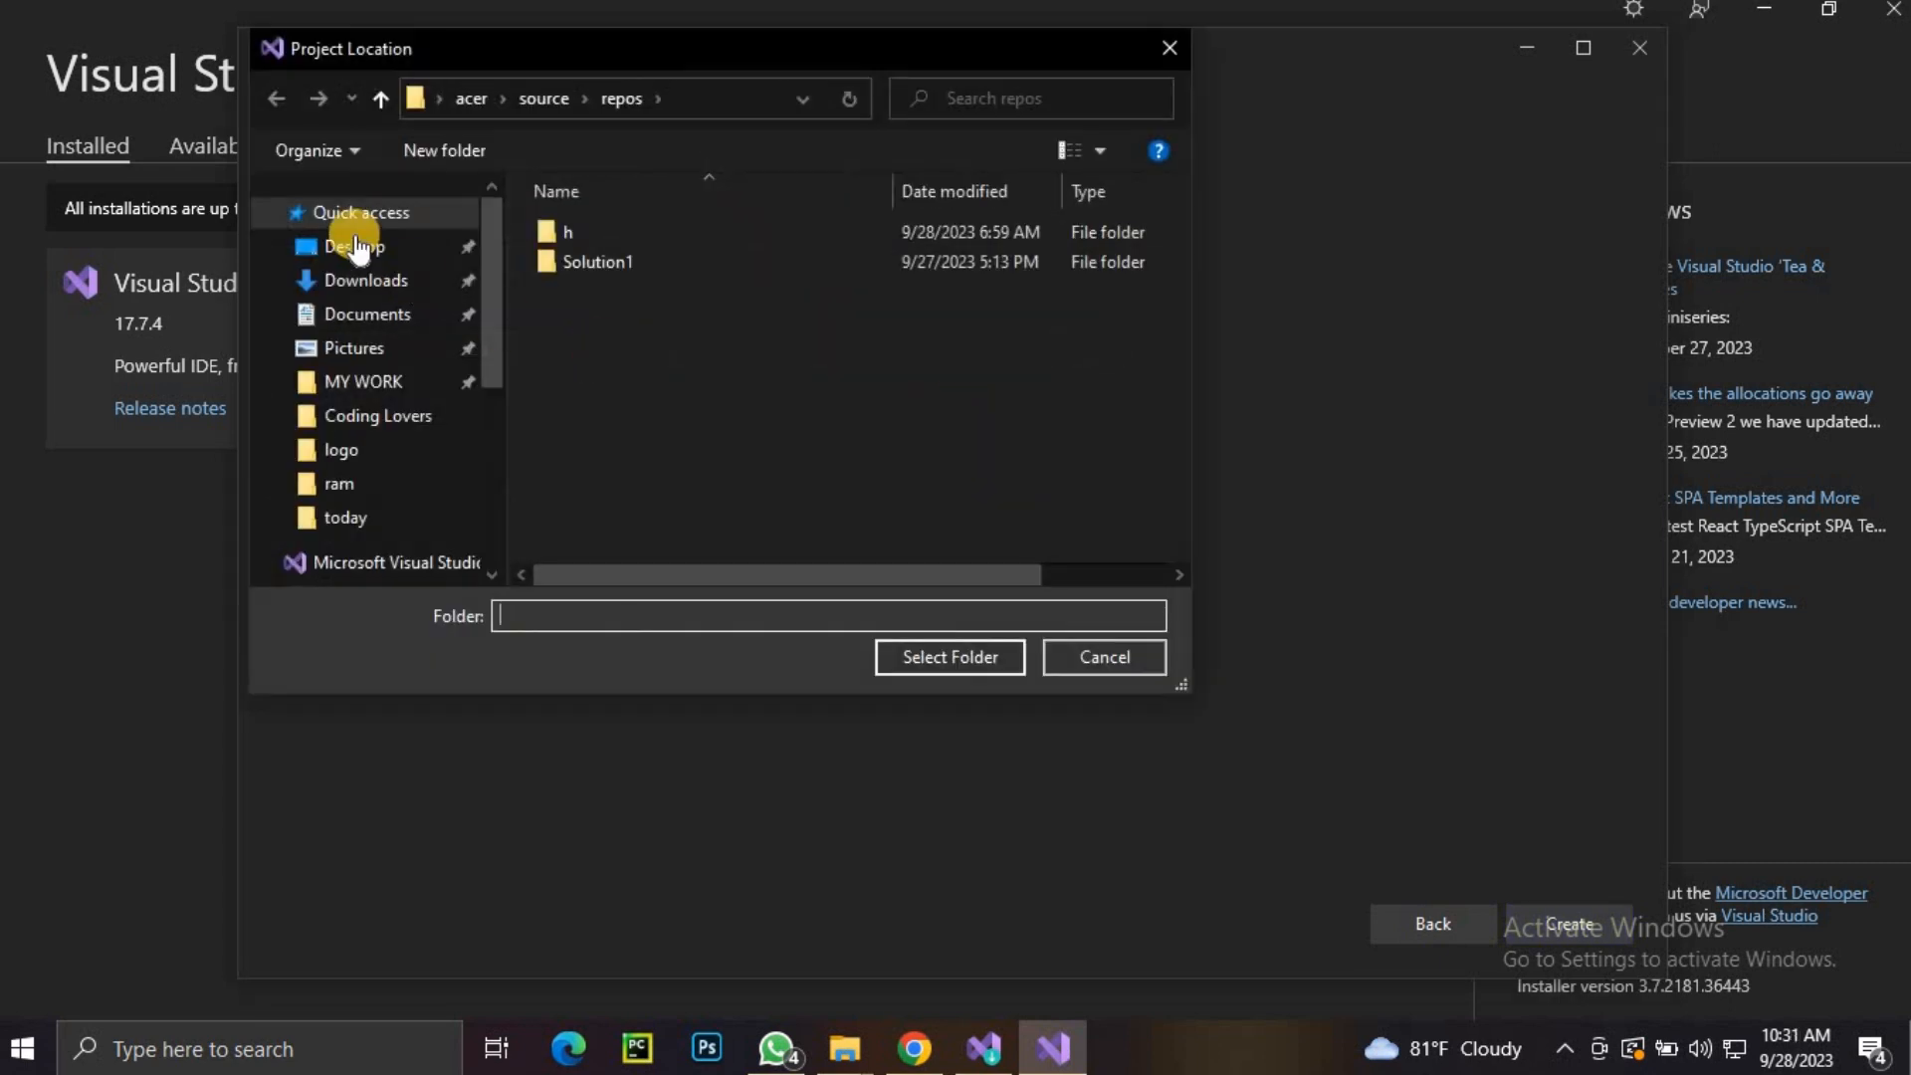
left_click(364, 260)
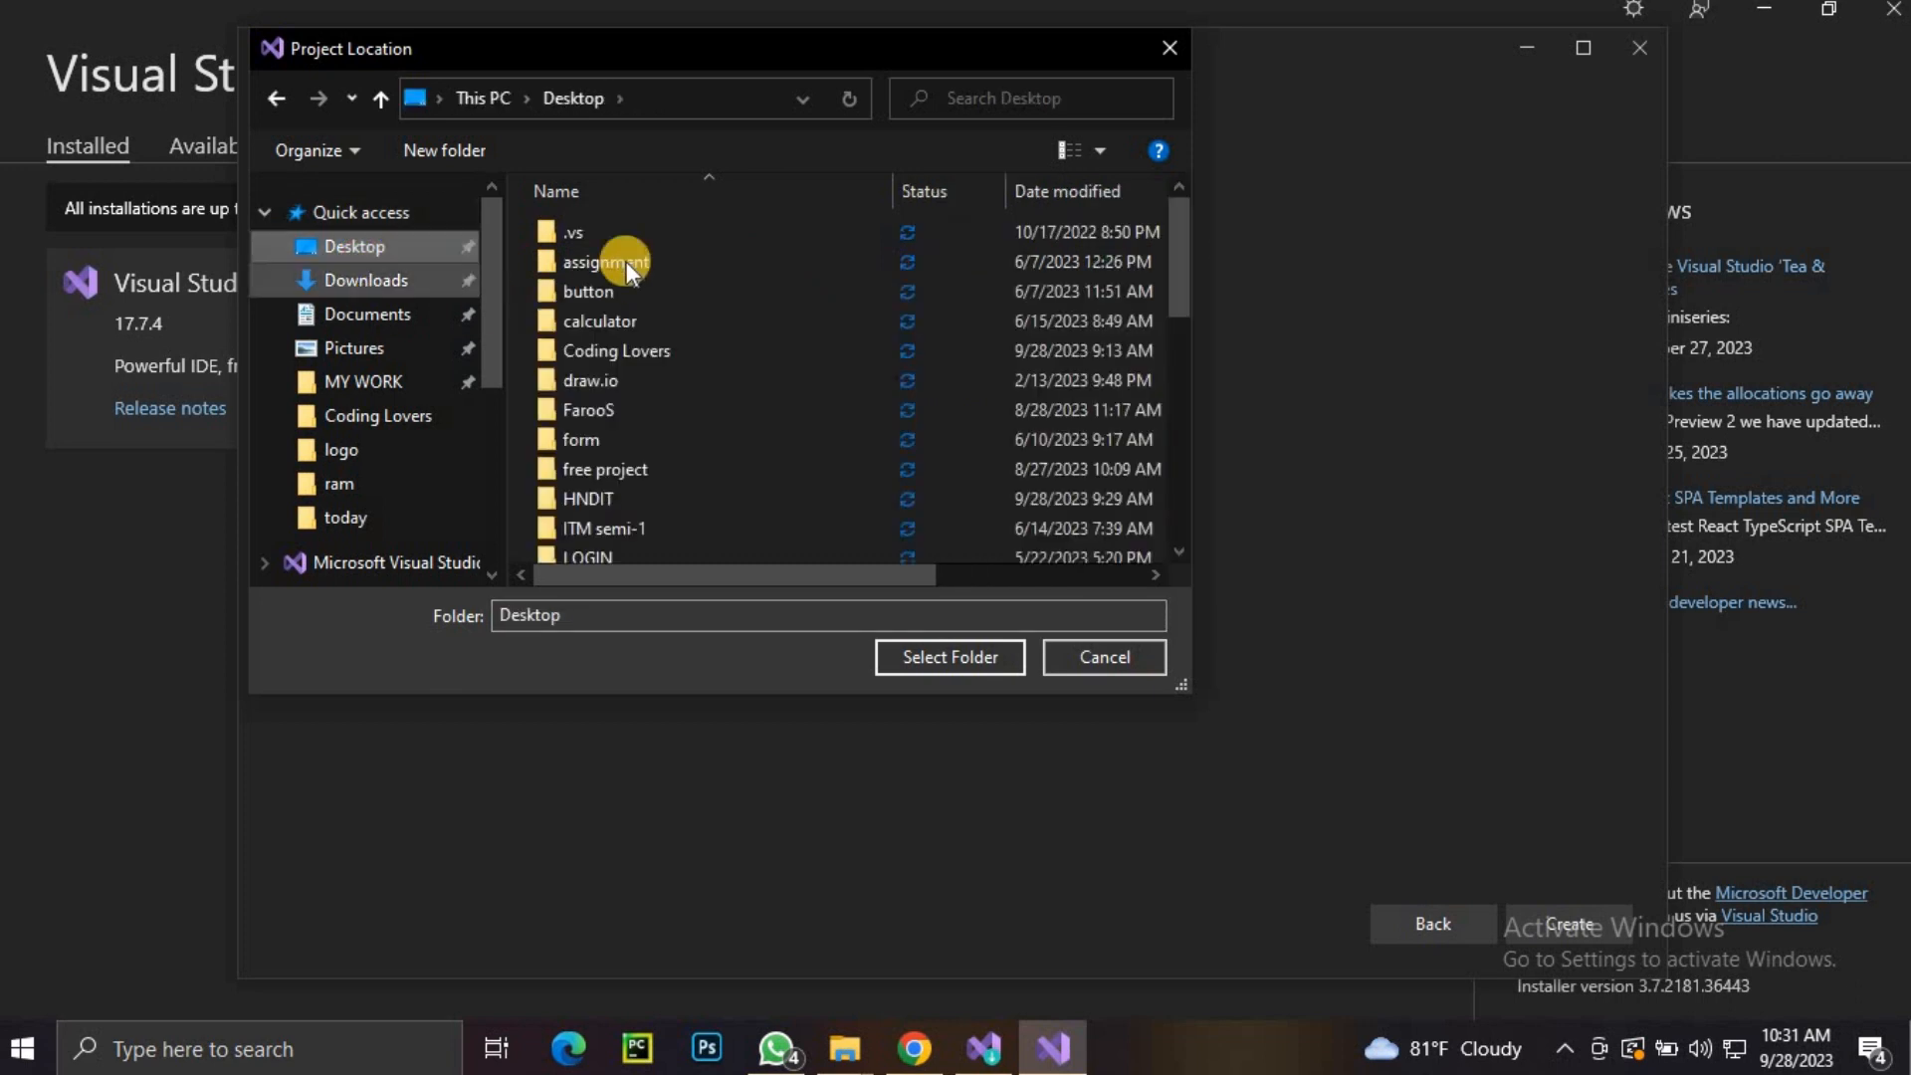
left_click(464, 149)
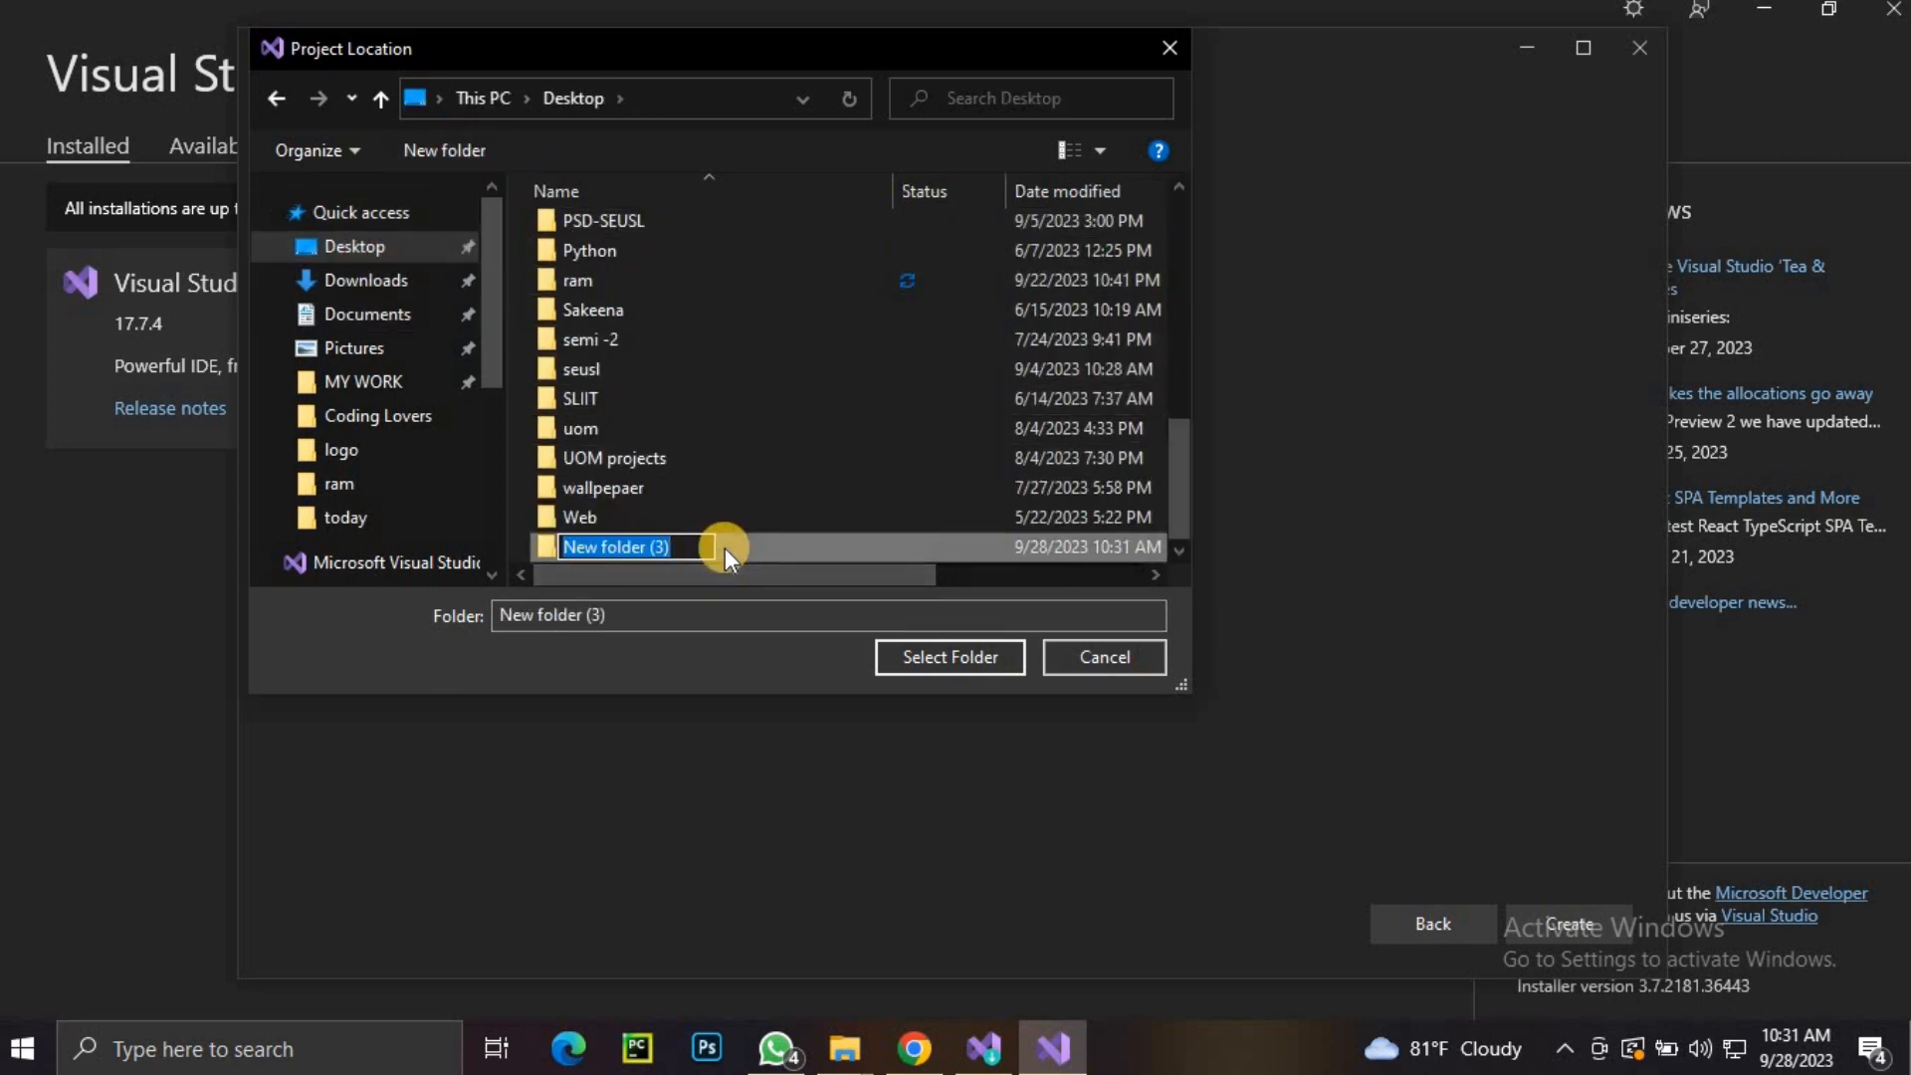
key("BackSpace")
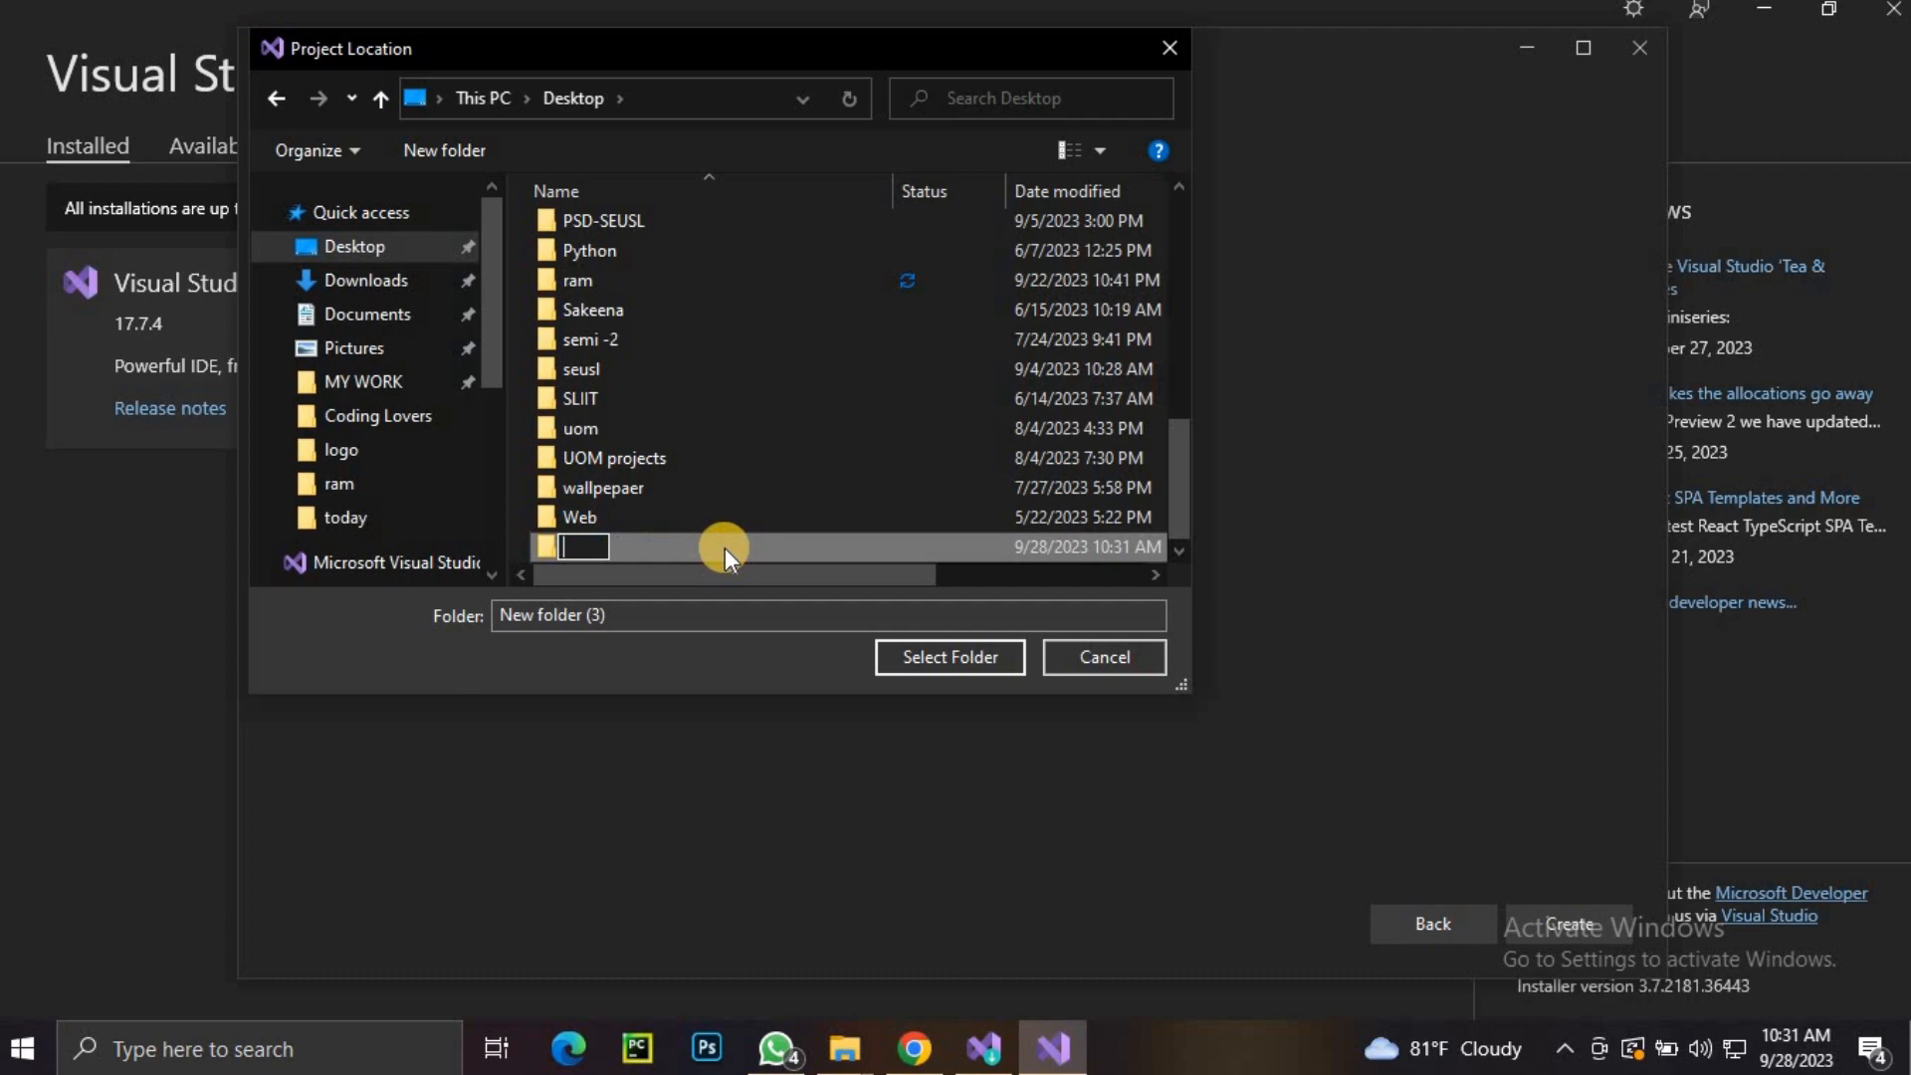
type("visual p")
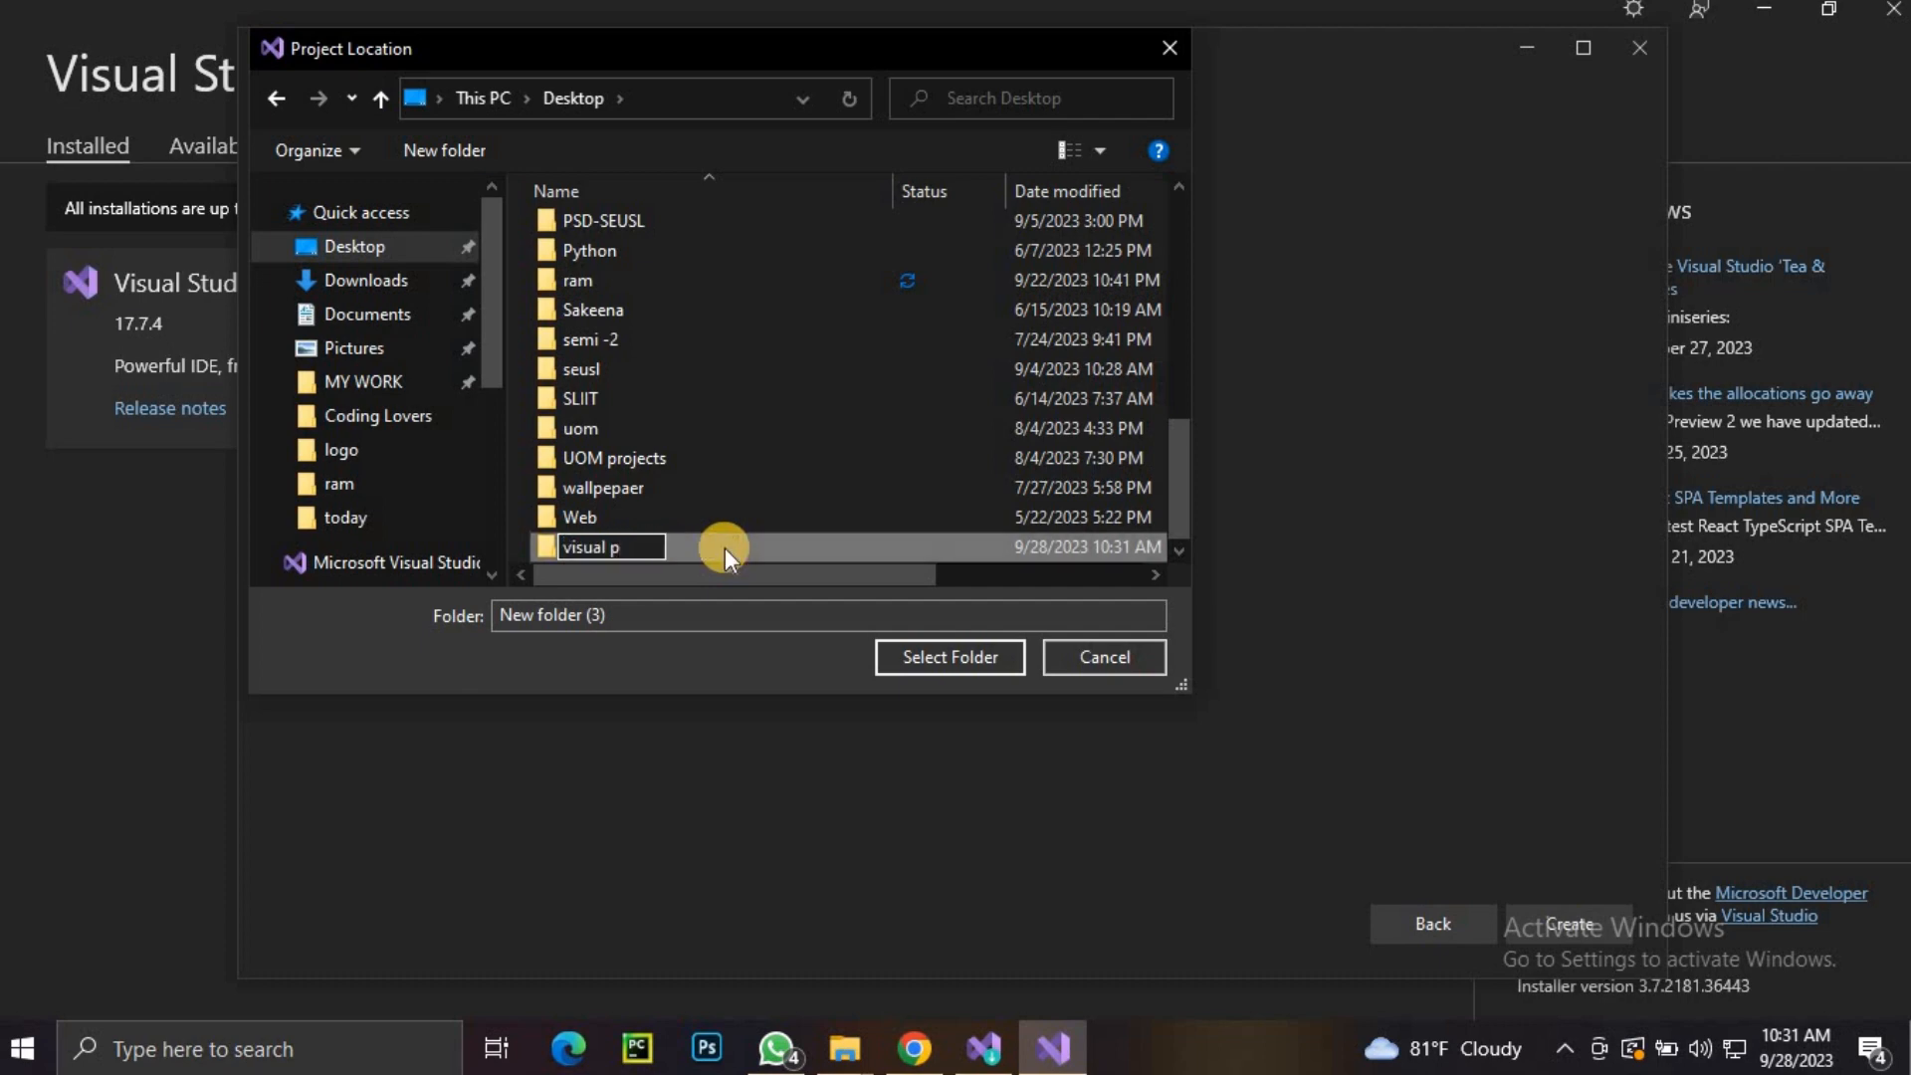
type("rogrammin")
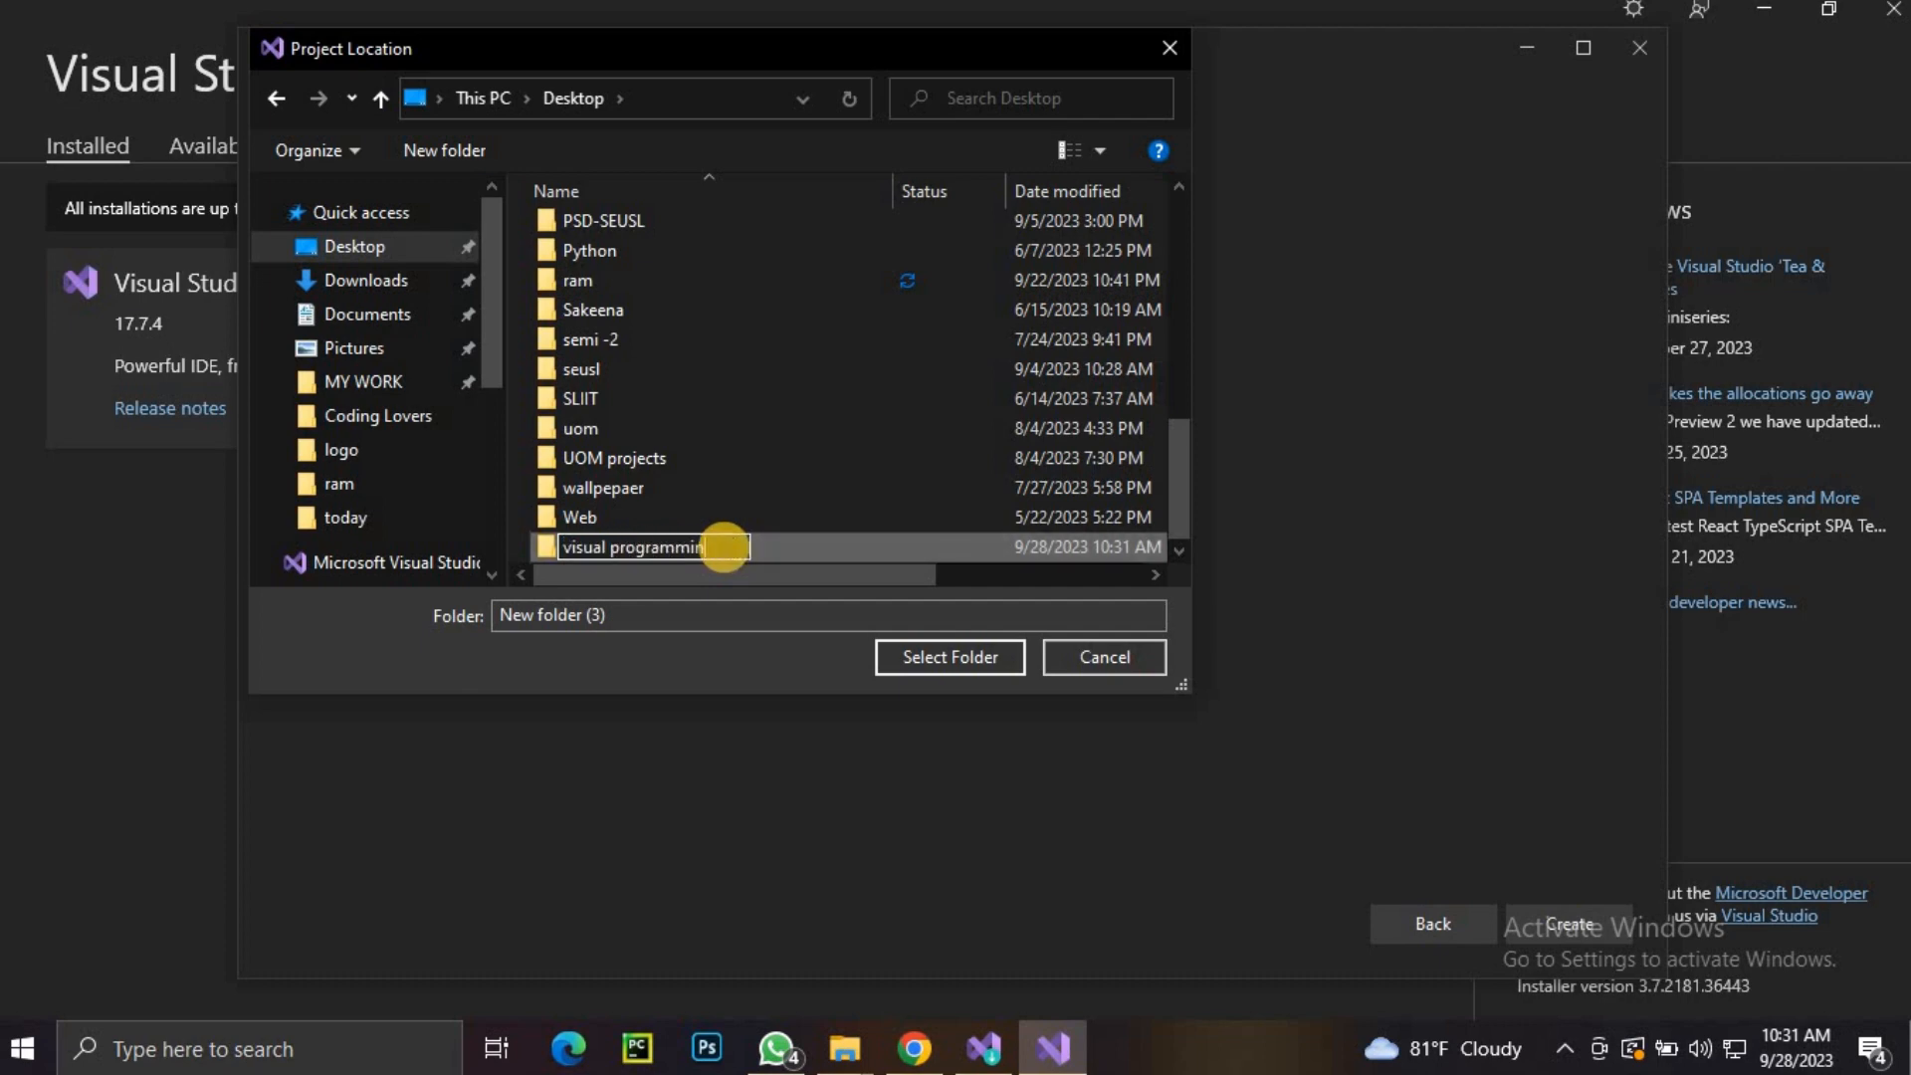
type("g")
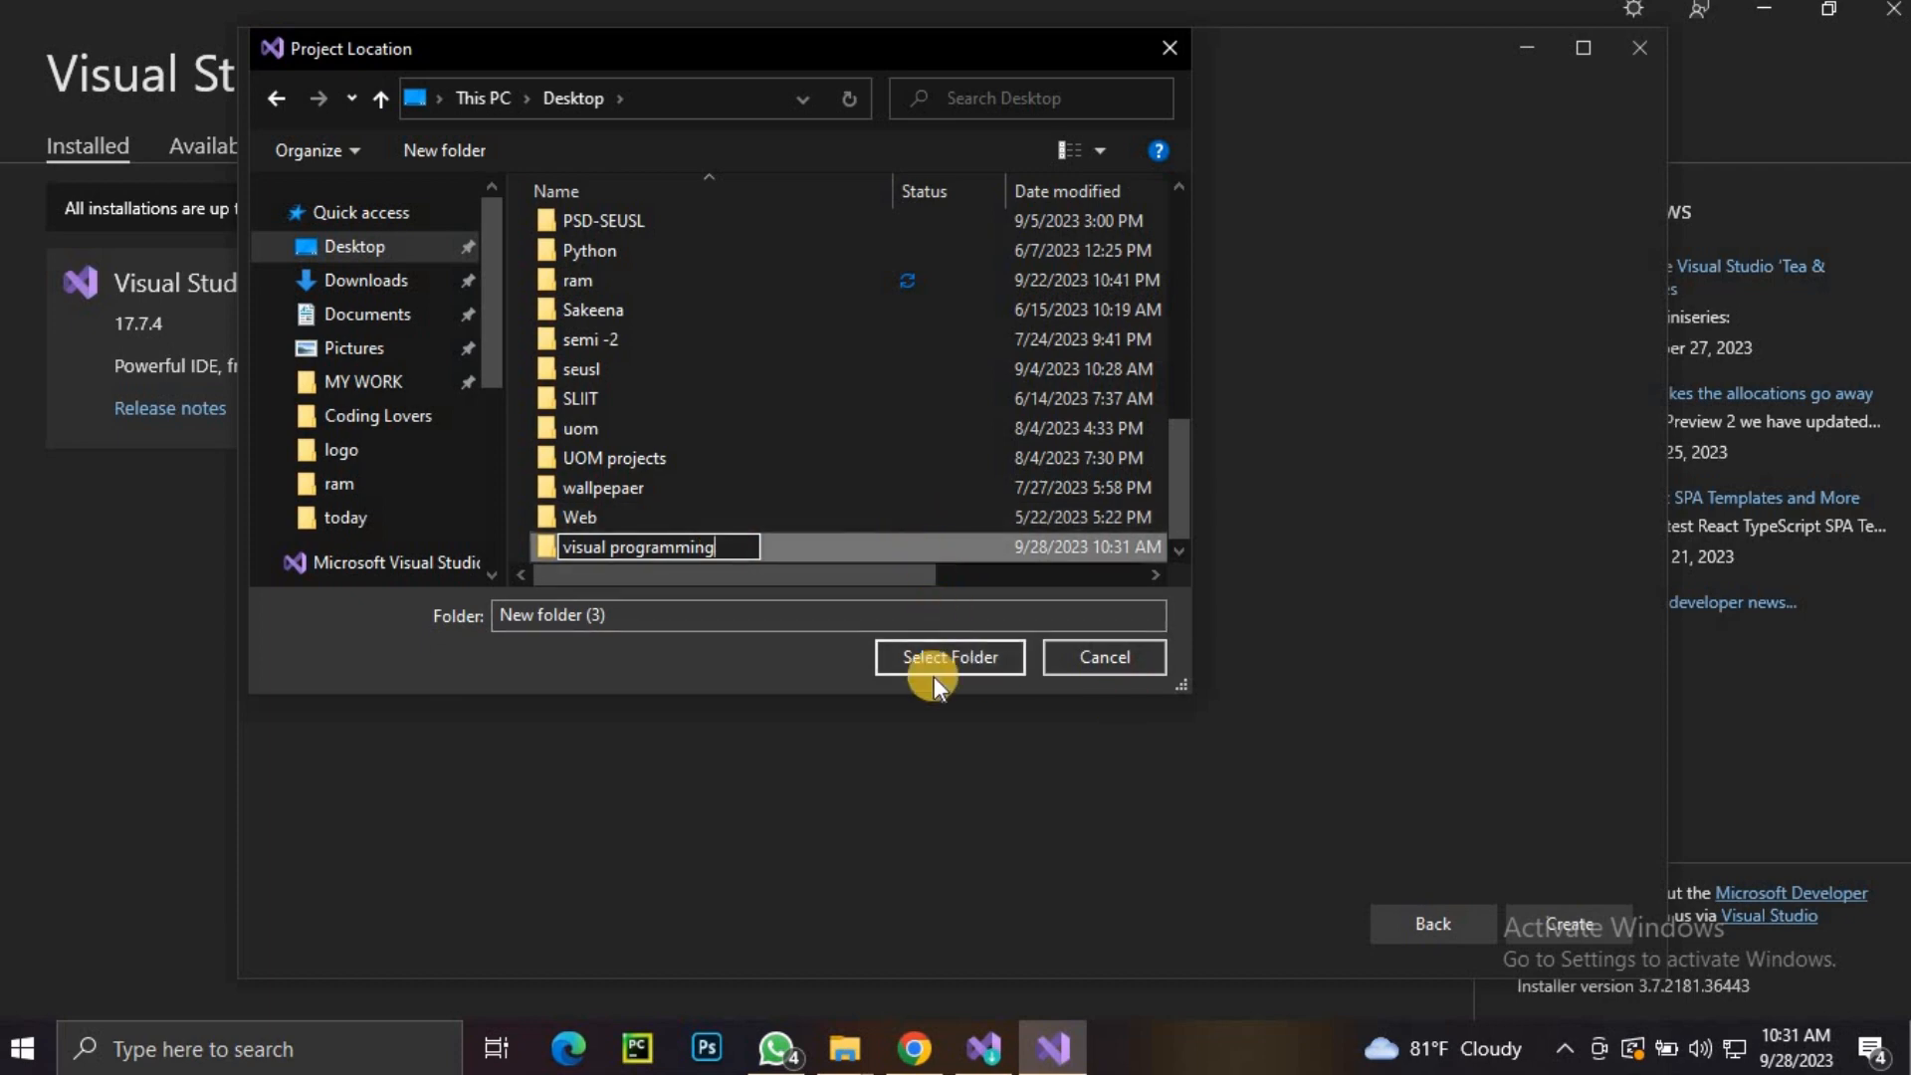
key("Return")
left_click(958, 653)
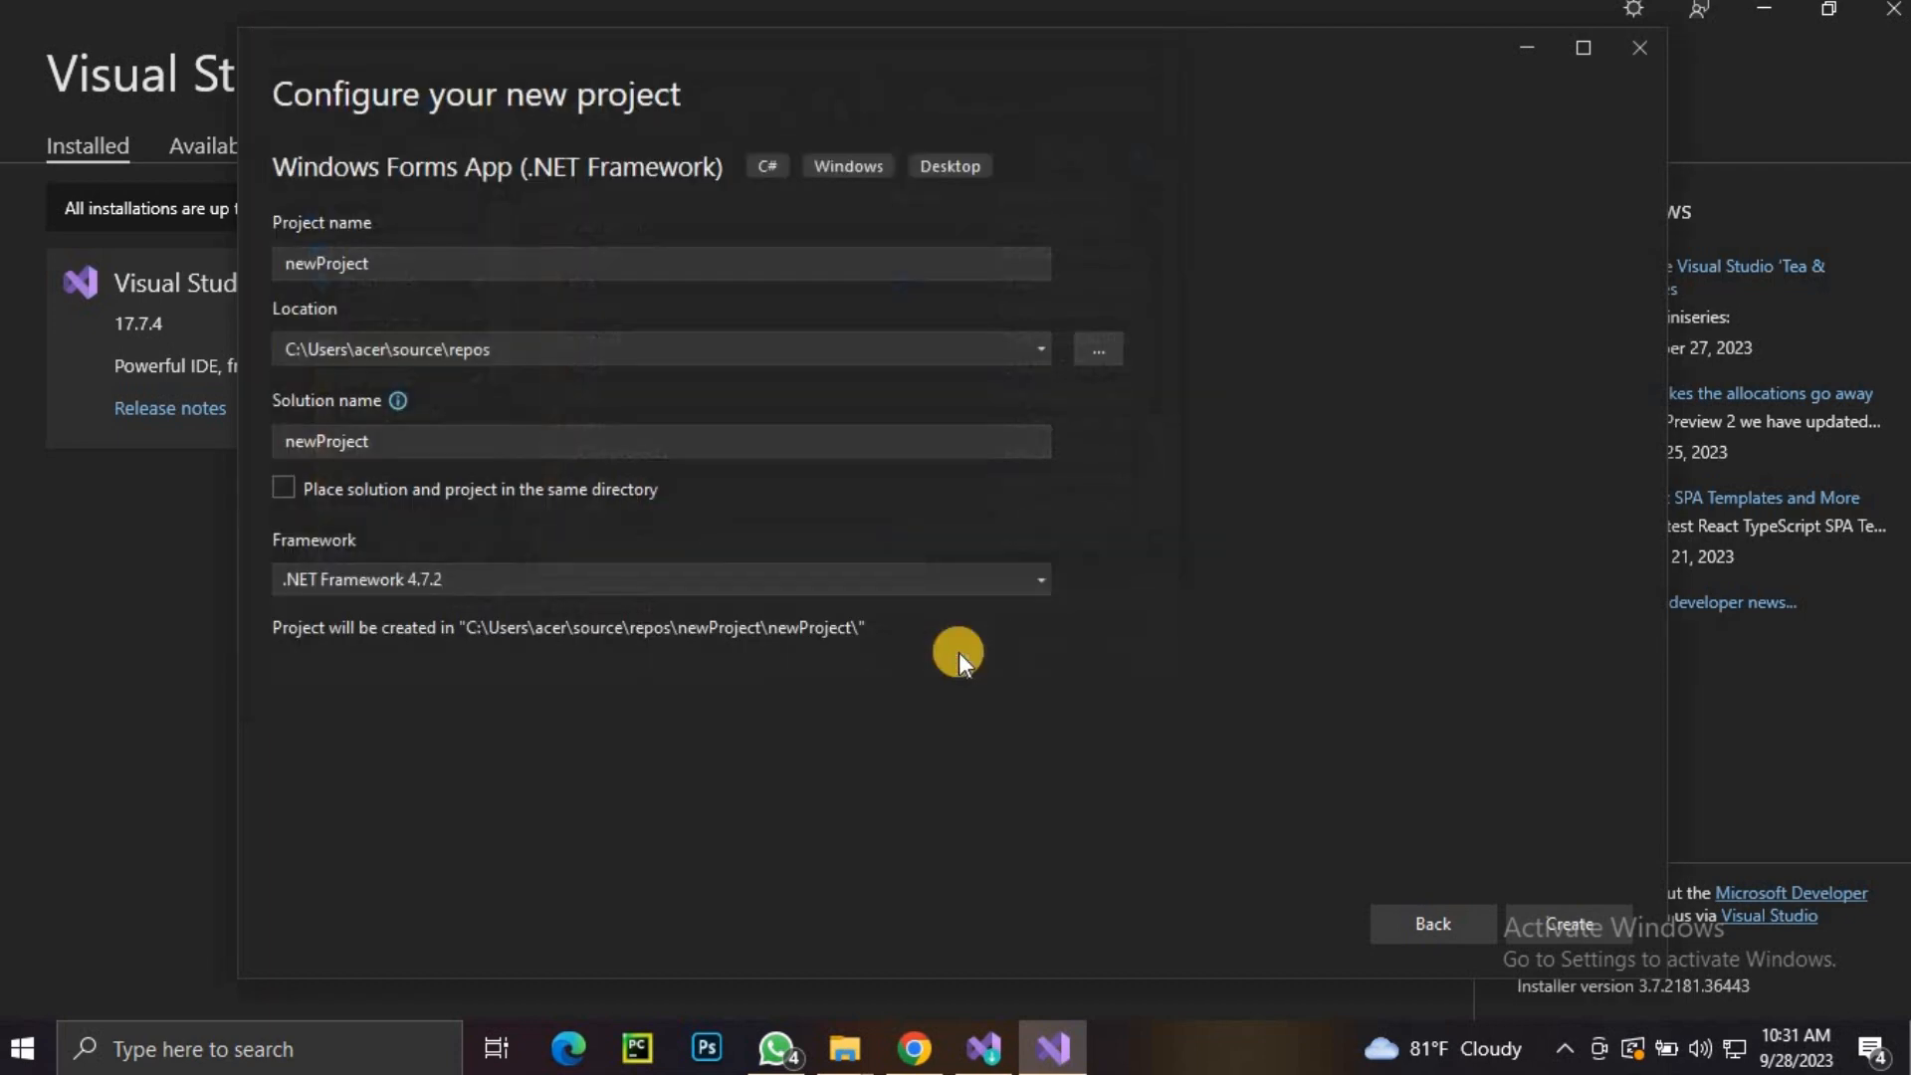
Create the newProject Windows Forms project with the configured settings and close Visual Studio once the form designer has loaded.
left_click(1564, 928)
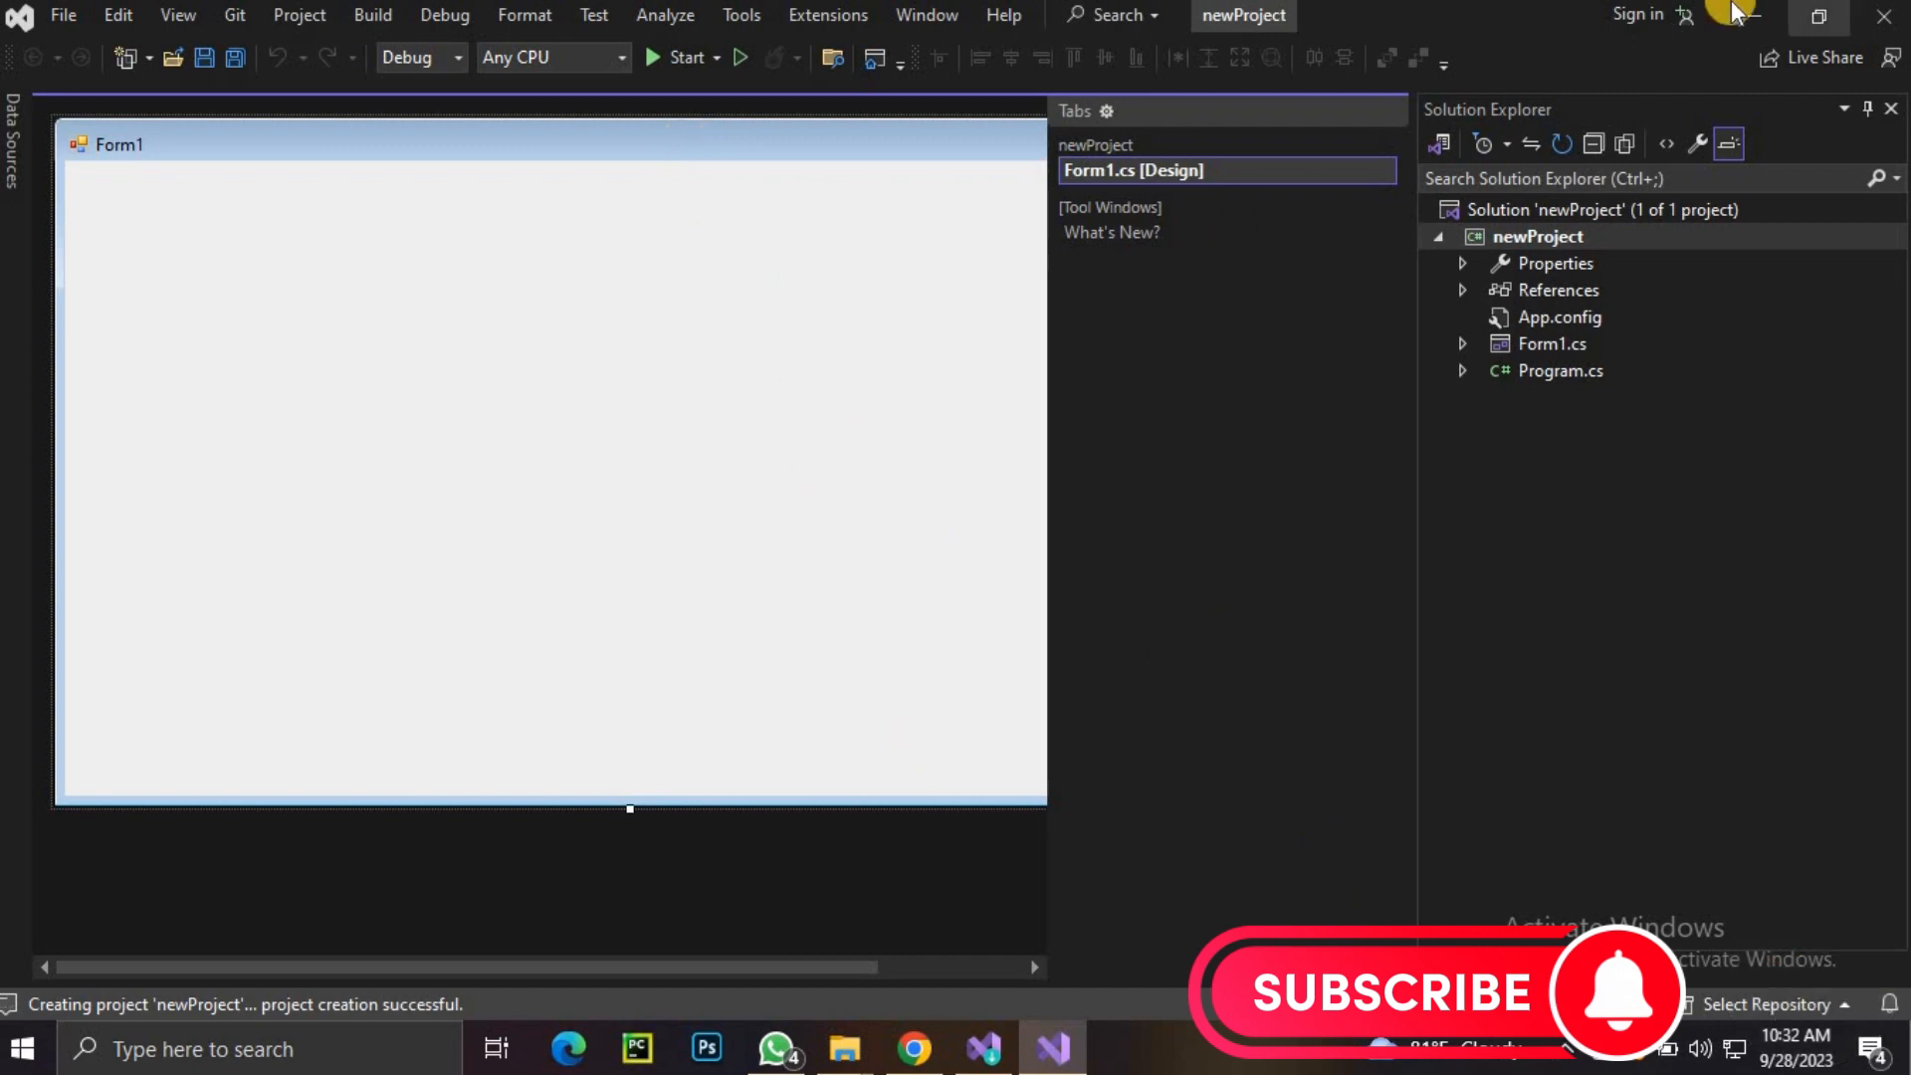
left_click(1881, 22)
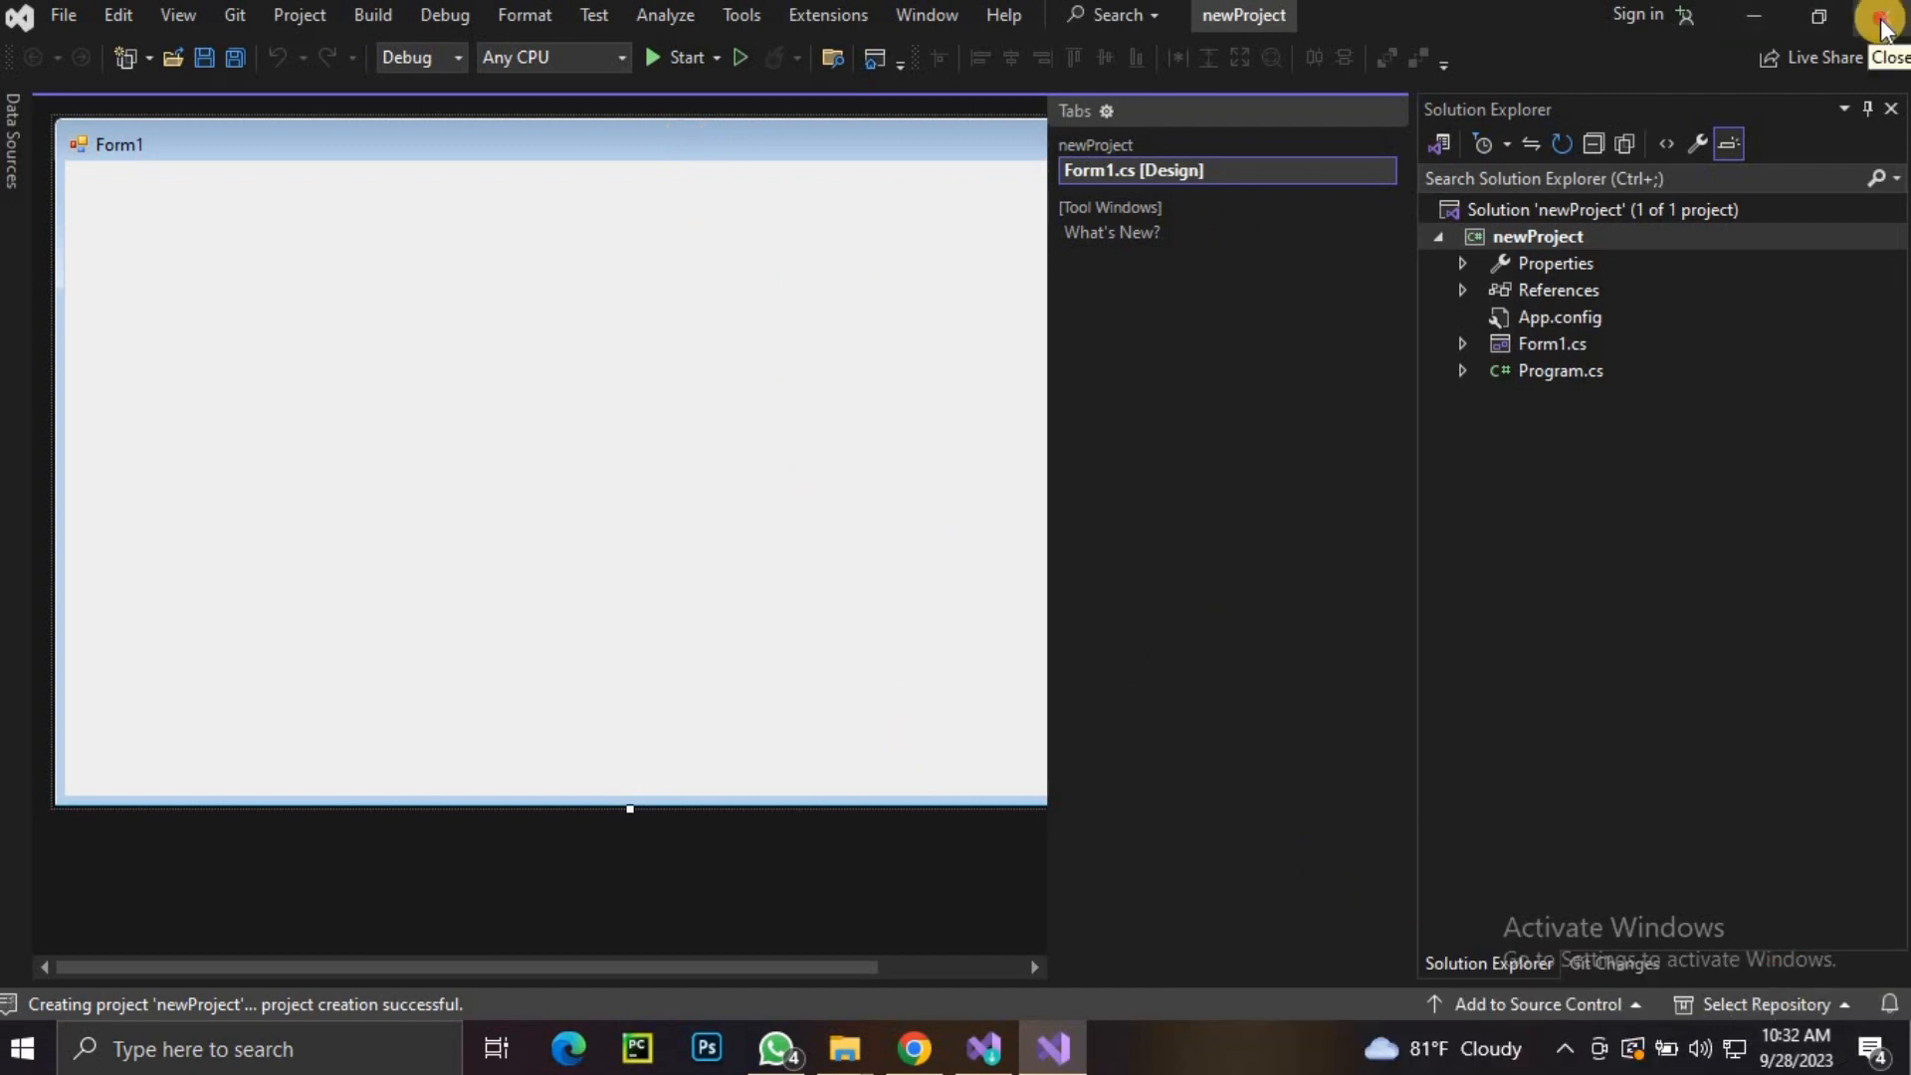